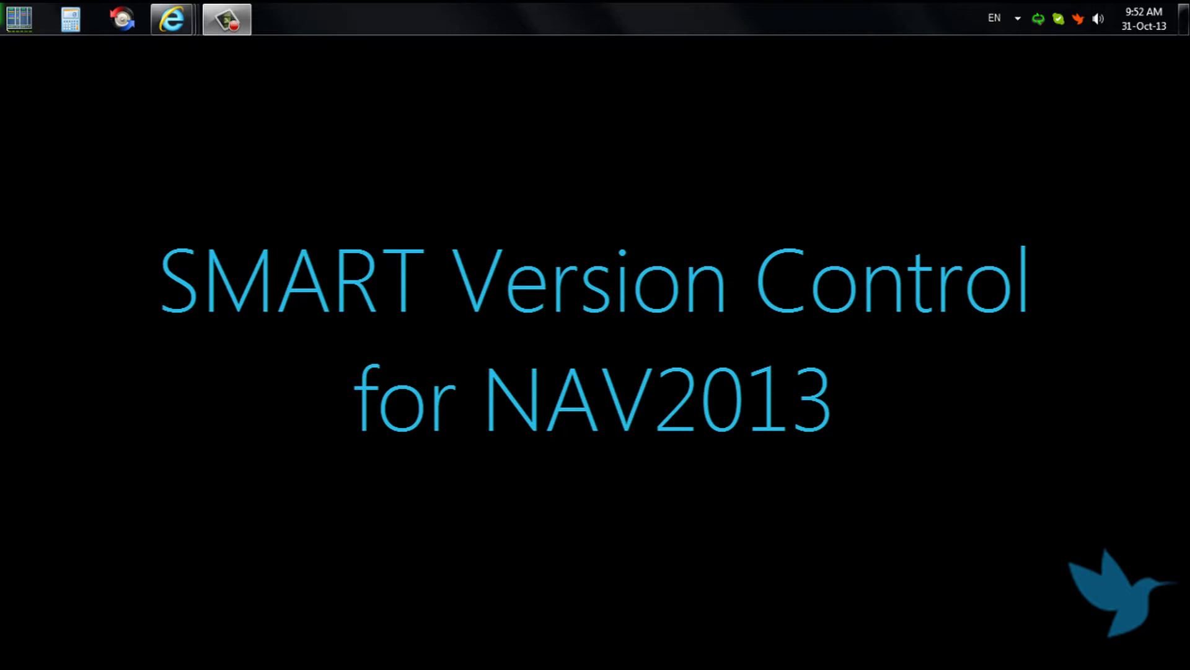
- Open the SVC2013 R2 company on SMART-2-SQL-01 from the tray menu
{"action": "right_click", "coordinate": [1084, 18]}
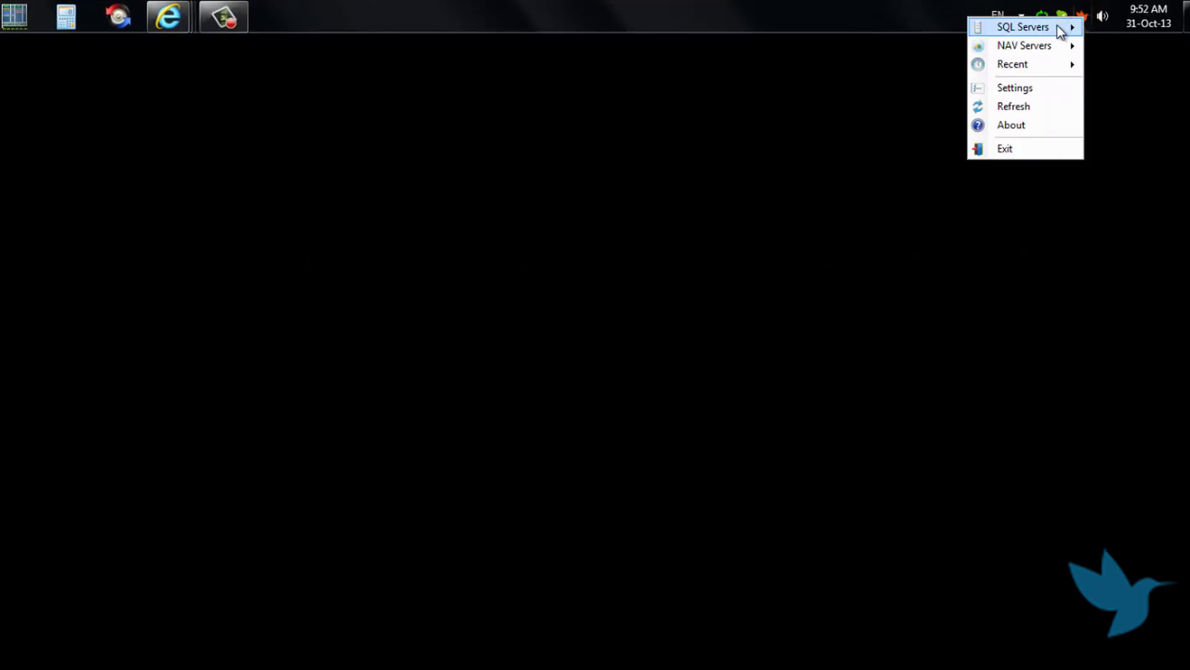
{"action": "mouse_move", "coordinate": [1062, 29]}
{"action": "mouse_move", "coordinate": [906, 43]}
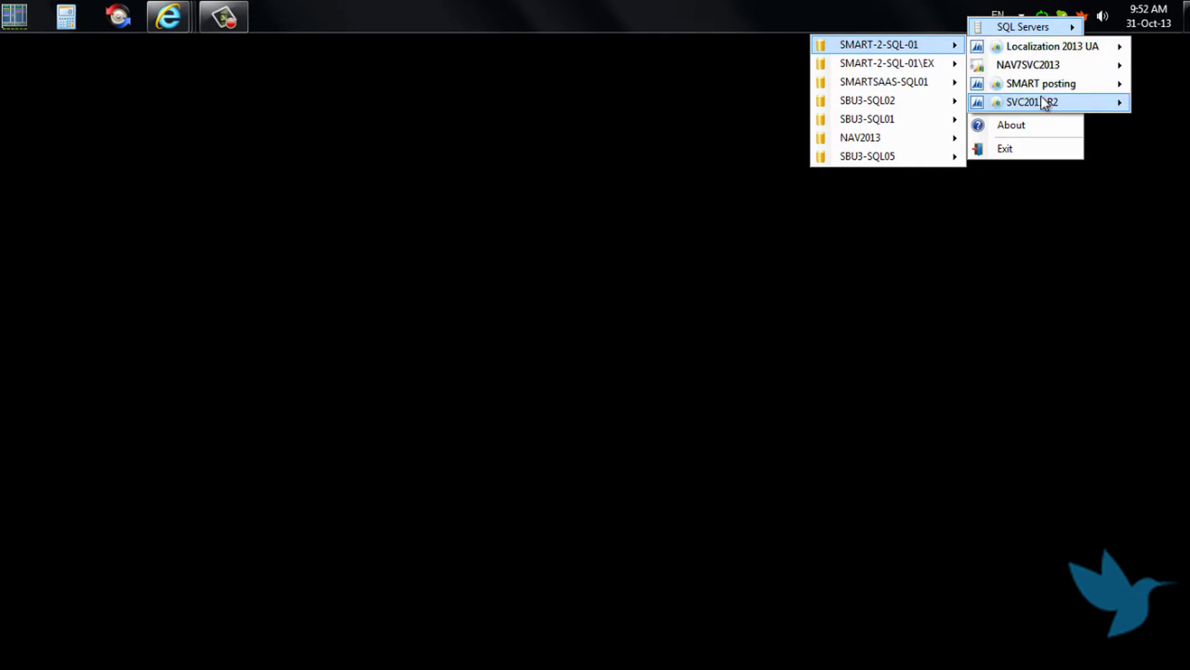
{"action": "mouse_move", "coordinate": [1035, 102]}
{"action": "left_click", "coordinate": [869, 102]}
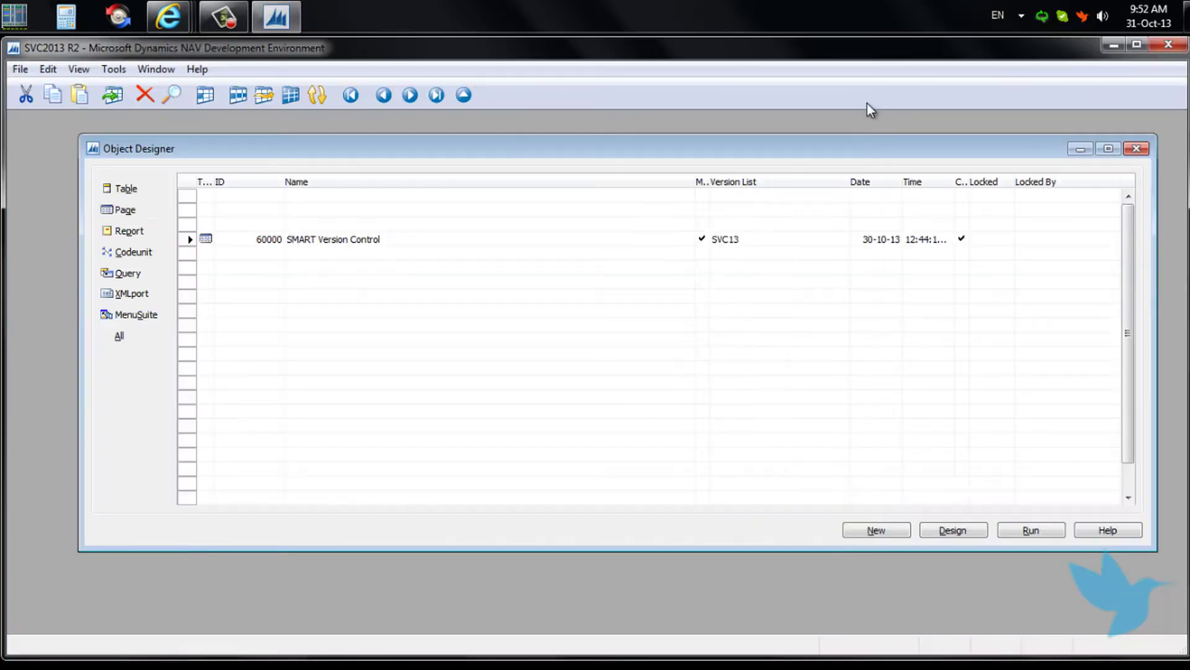
- Filter the Object Designer to Version List SVC13 and show all object types
{"action": "left_click", "coordinate": [722, 240]}
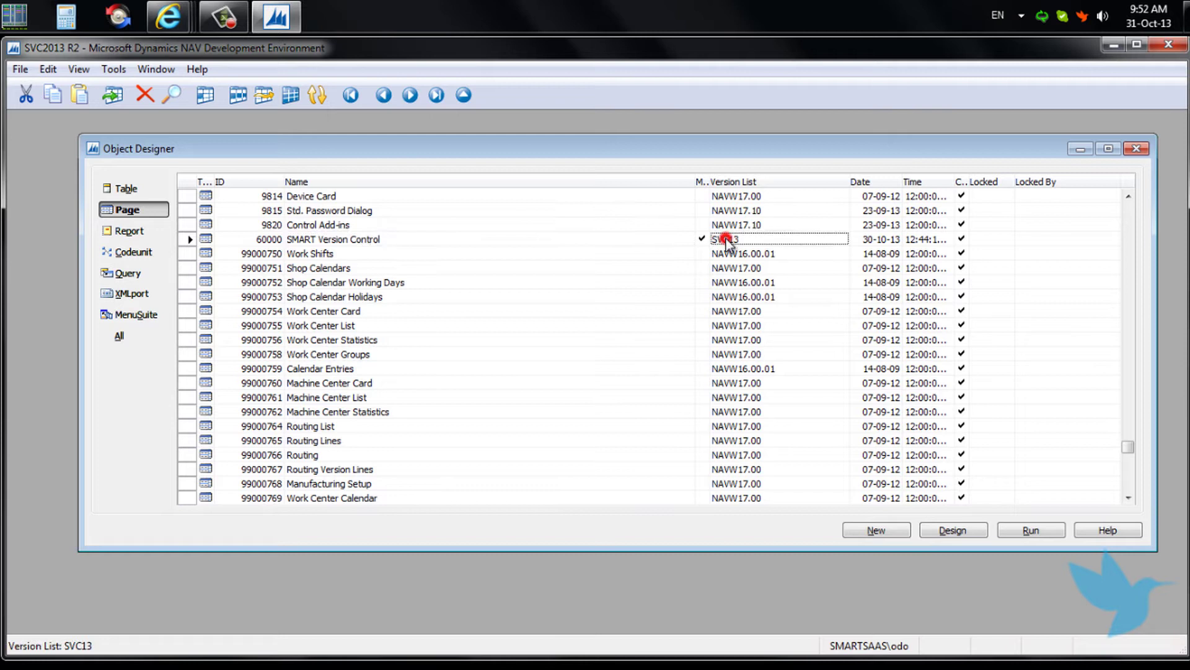
{"action": "left_click", "coordinate": [206, 95]}
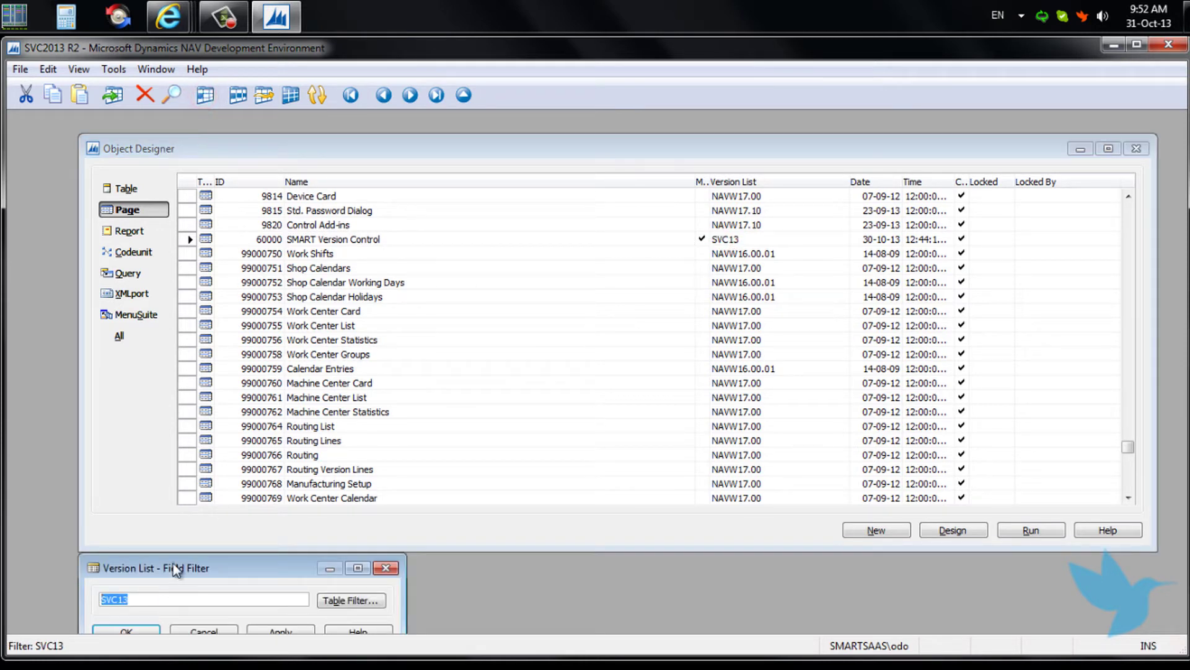
{"action": "left_click_drag", "start_coordinate": [175, 494], "coordinate": [176, 451]}
{"action": "left_click", "coordinate": [210, 515]}
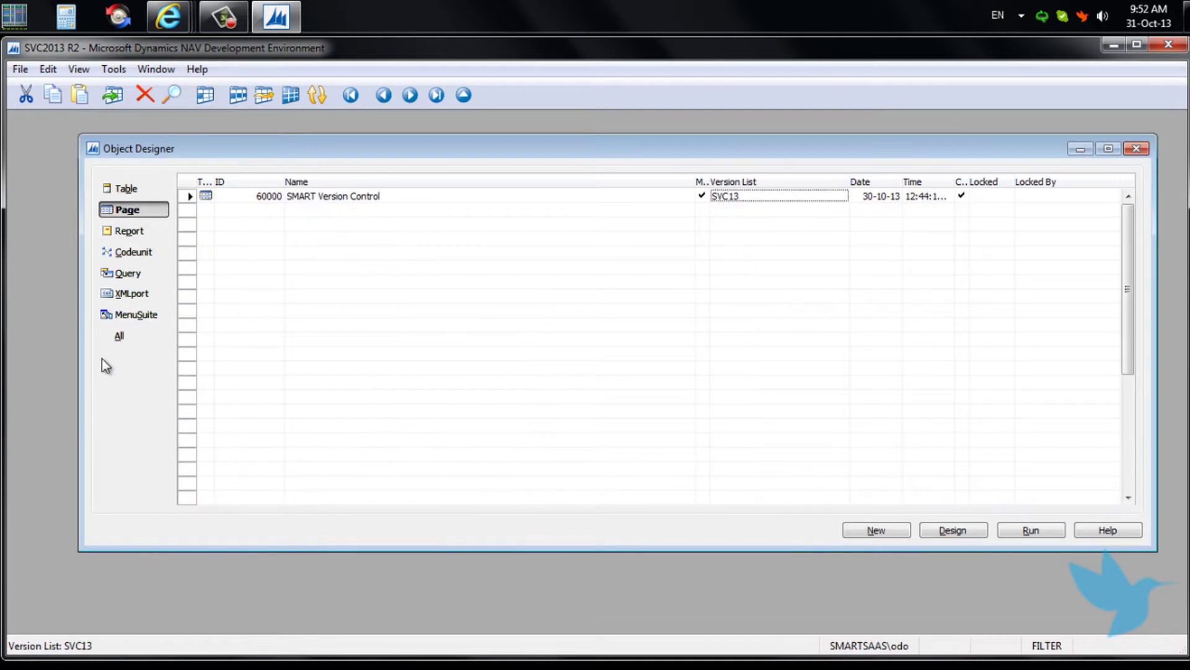
{"action": "left_click", "coordinate": [120, 339]}
- Run page 60000 SMART Version Control and dismiss the demonstration company notice
{"action": "left_click", "coordinate": [300, 211]}
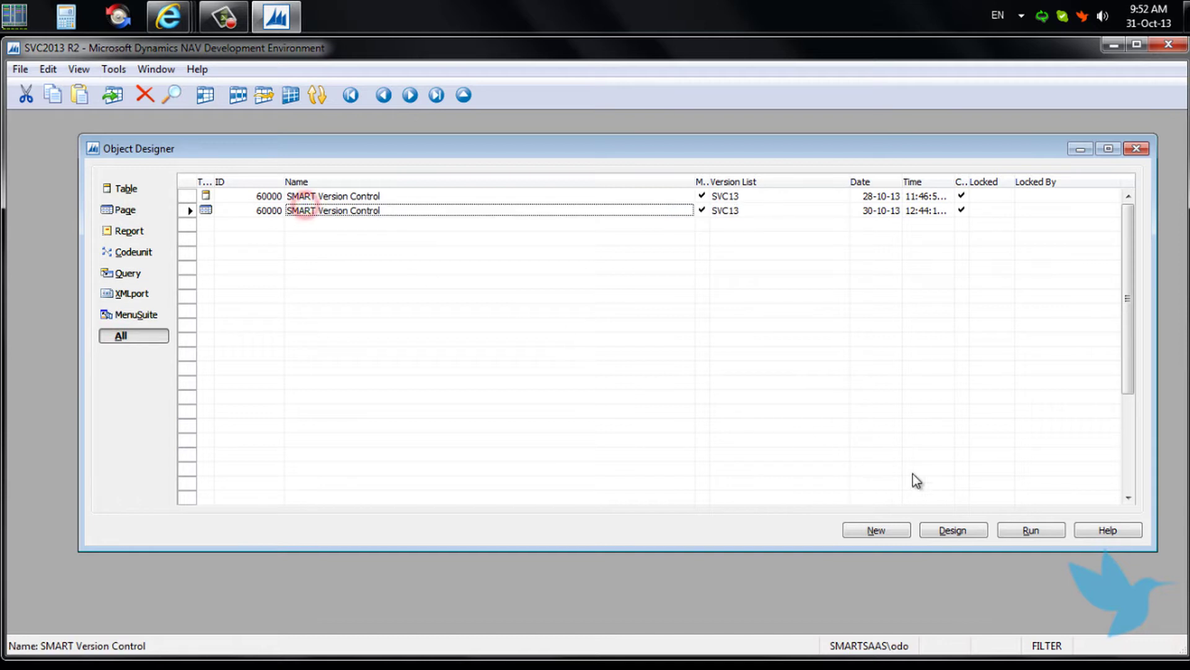
{"action": "left_click", "coordinate": [1020, 528]}
{"action": "left_click", "coordinate": [534, 519]}
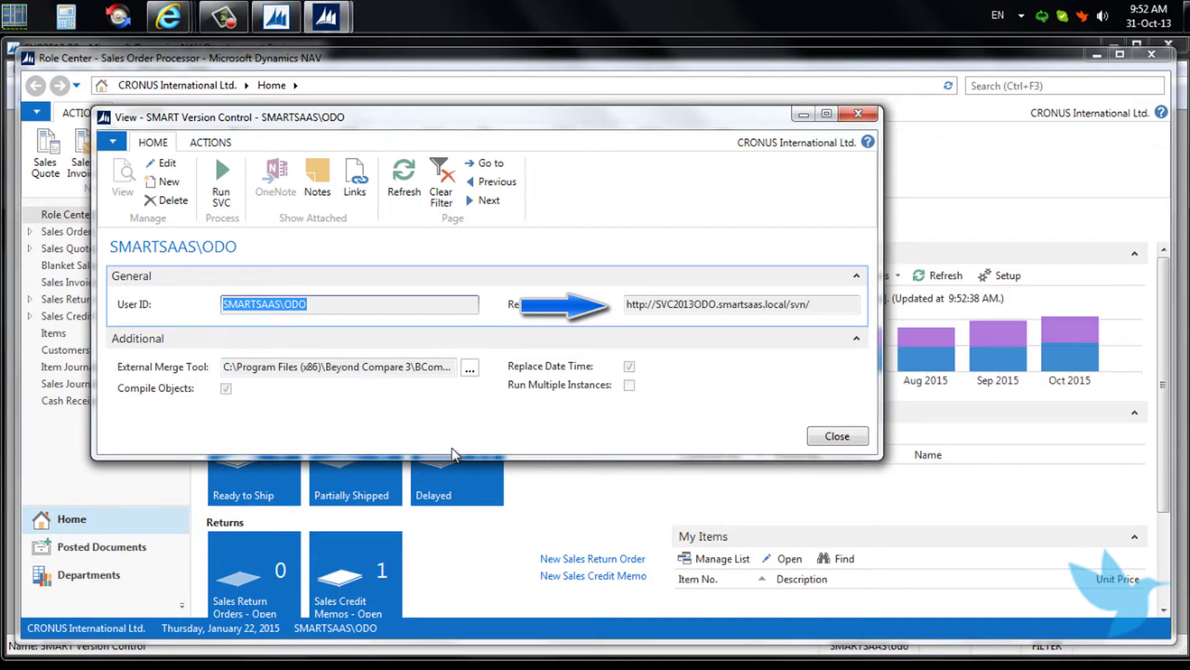
- Run SVC from the setup card, allowing the external component for this client session
{"action": "left_click", "coordinate": [225, 191]}
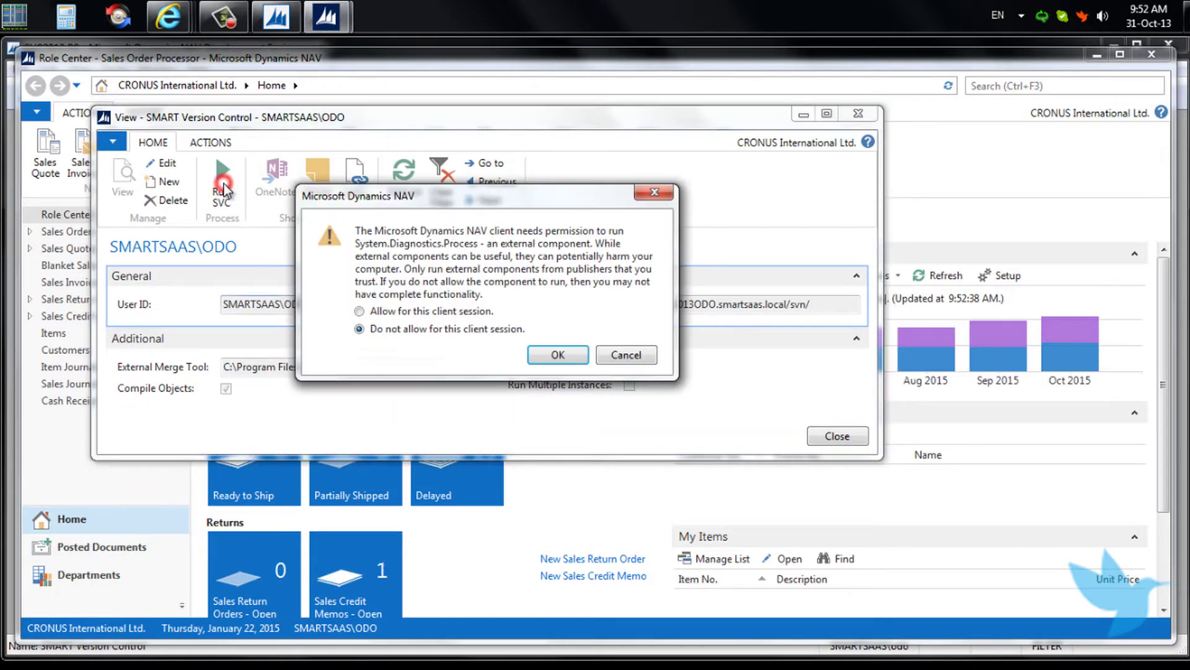
{"action": "left_click", "coordinate": [366, 310]}
{"action": "left_click", "coordinate": [535, 355]}
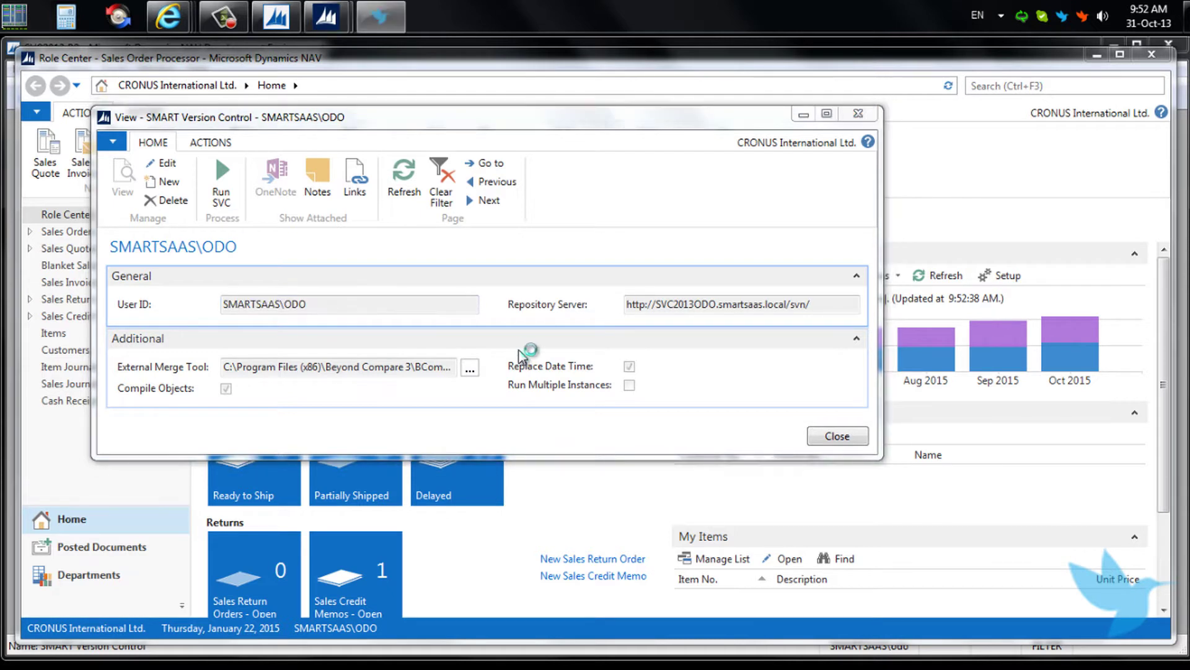
- Enter the password to start the tool, then center its window and minimize it
{"action": "left_click", "coordinate": [448, 469]}
{"action": "type", "text": "•"}
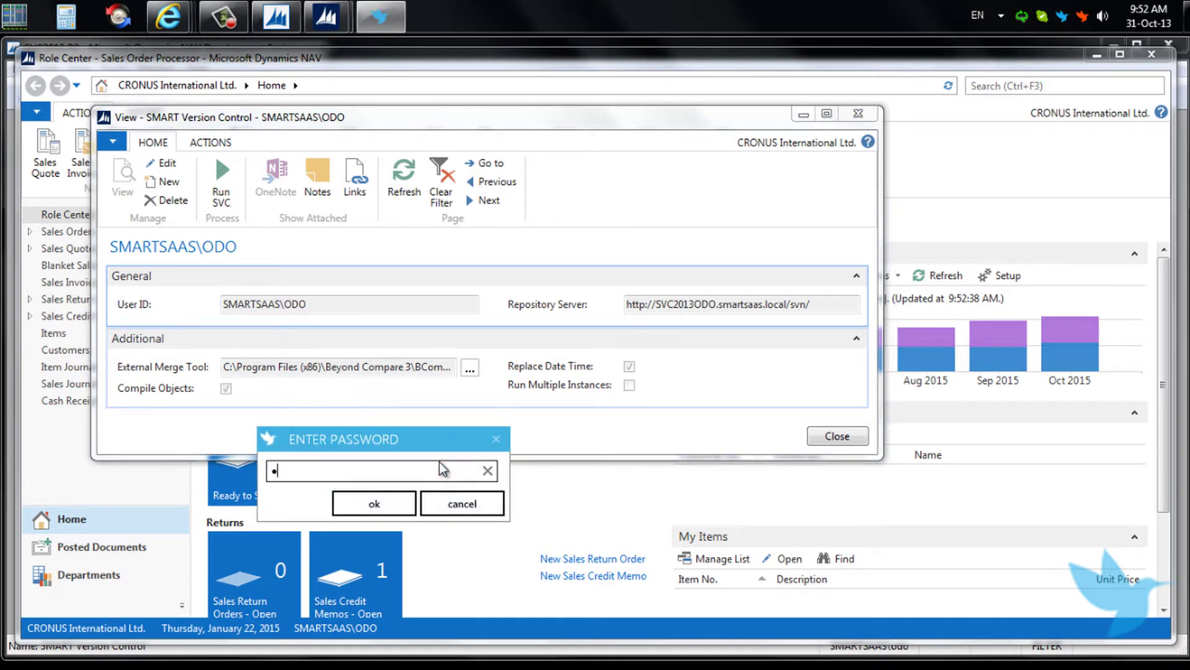
{"action": "left_click", "coordinate": [407, 500]}
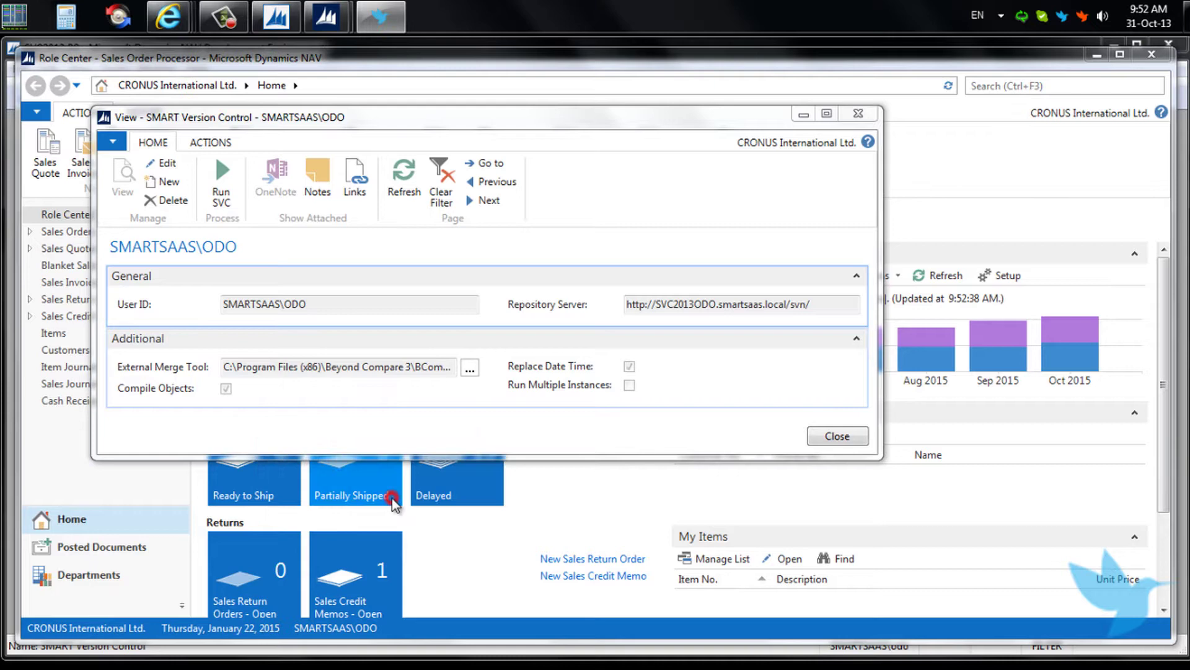
{"action": "left_click_drag", "start_coordinate": [462, 340], "coordinate": [645, 208]}
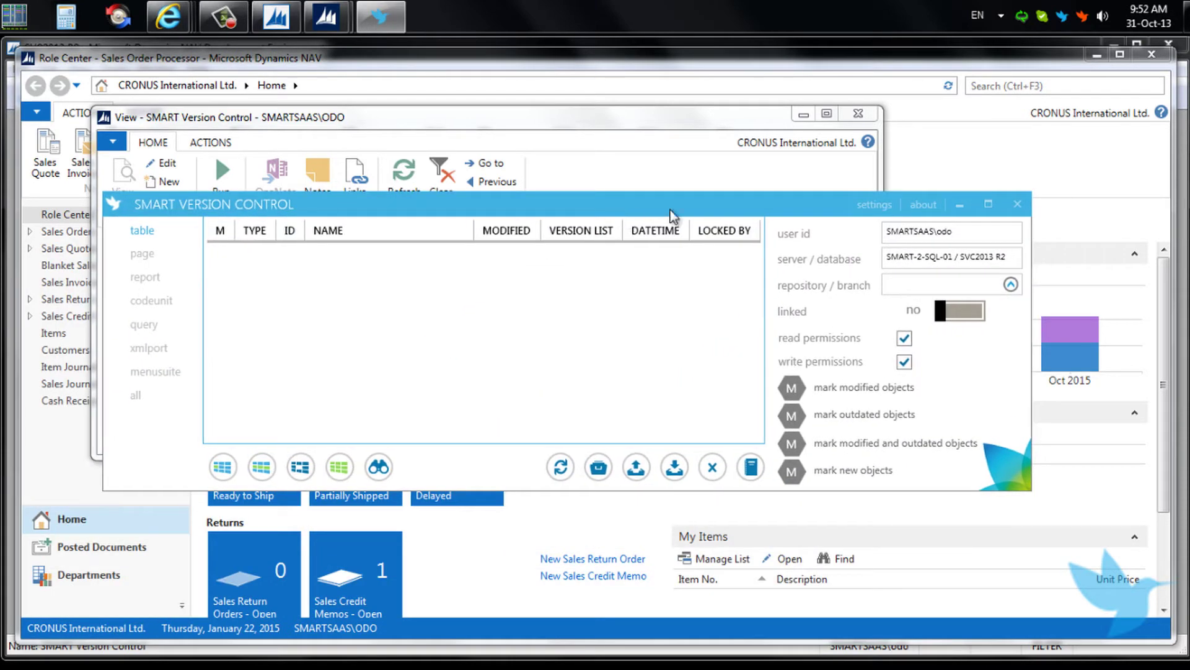
{"action": "left_click", "coordinate": [961, 204]}
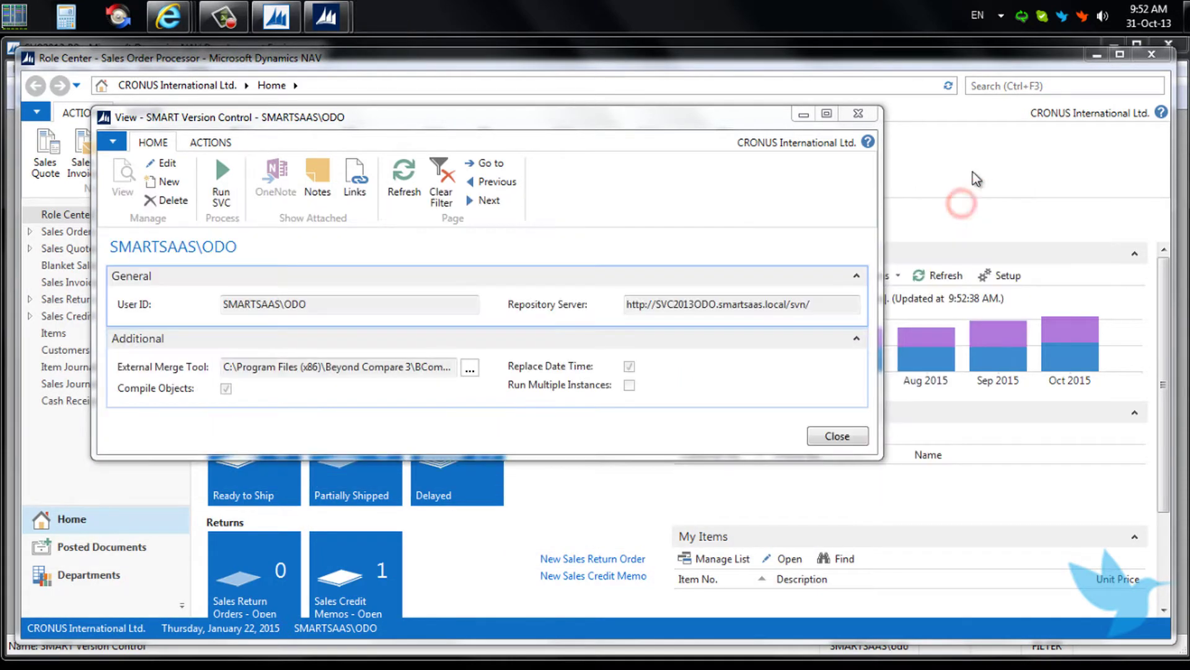
- Open the SMART posting company on SMART-2-SQL-01 from the tray menu
{"action": "right_click", "coordinate": [1082, 16]}
{"action": "mouse_move", "coordinate": [1045, 34]}
{"action": "mouse_move", "coordinate": [936, 45]}
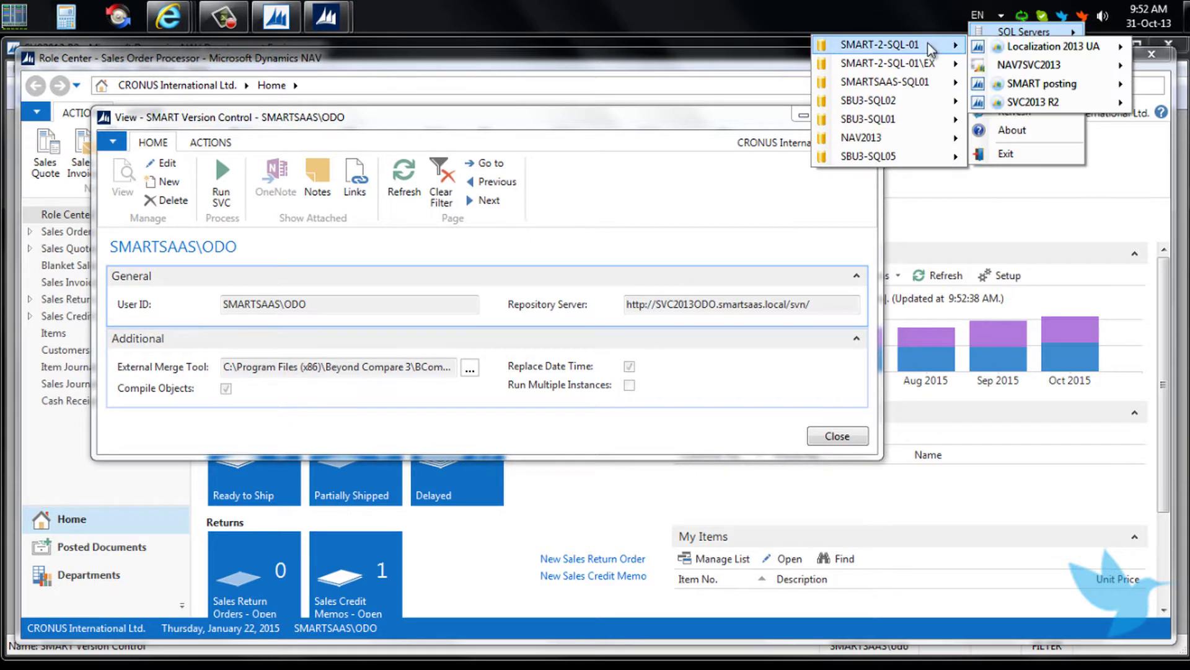
{"action": "mouse_move", "coordinate": [1047, 93]}
{"action": "left_click", "coordinate": [902, 85]}
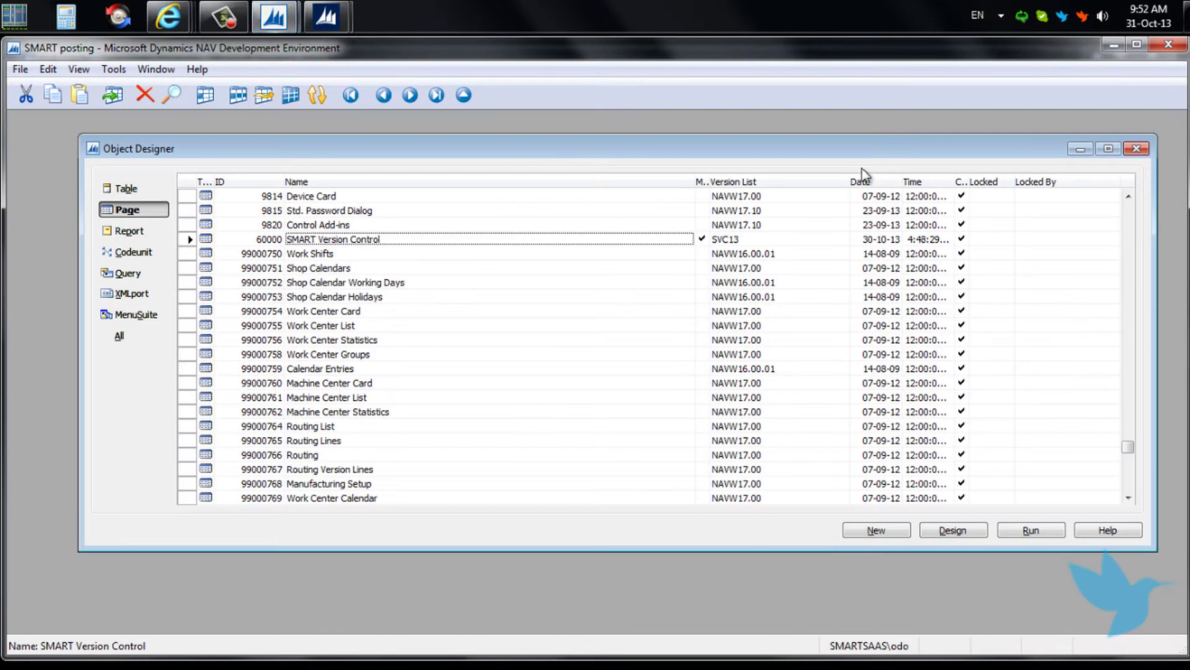
- Run page 60000, accept the server connection and dismiss the demonstration company notice
{"action": "left_click", "coordinate": [1031, 528]}
{"action": "left_click", "coordinate": [477, 562]}
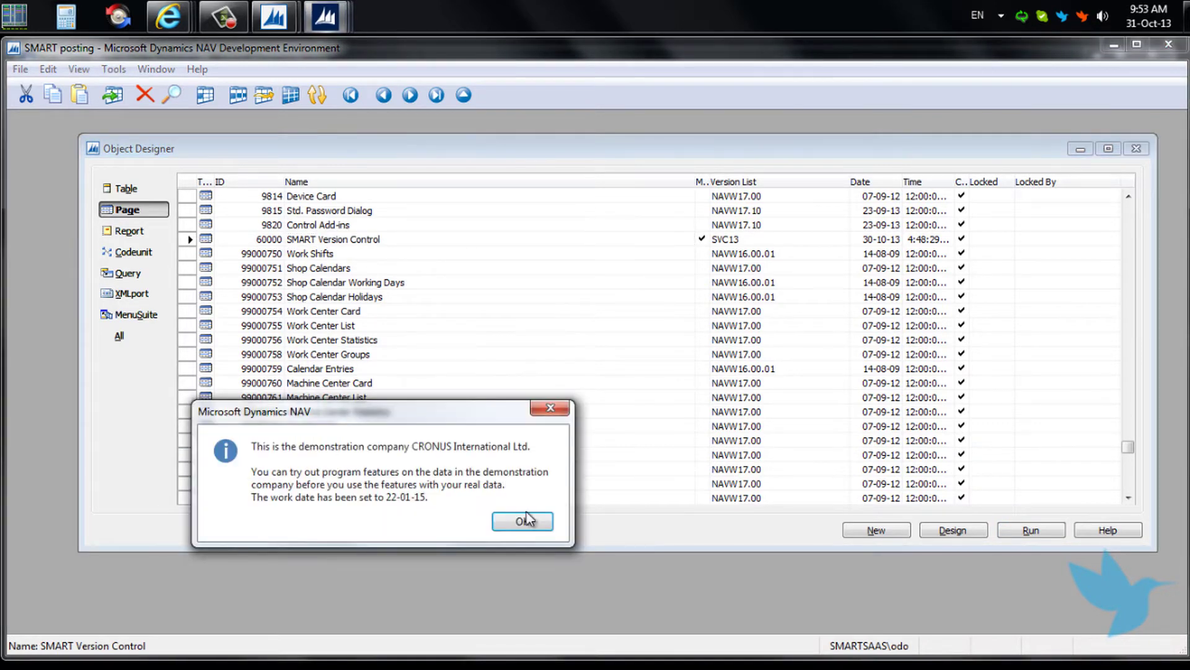
{"action": "left_click", "coordinate": [524, 518]}
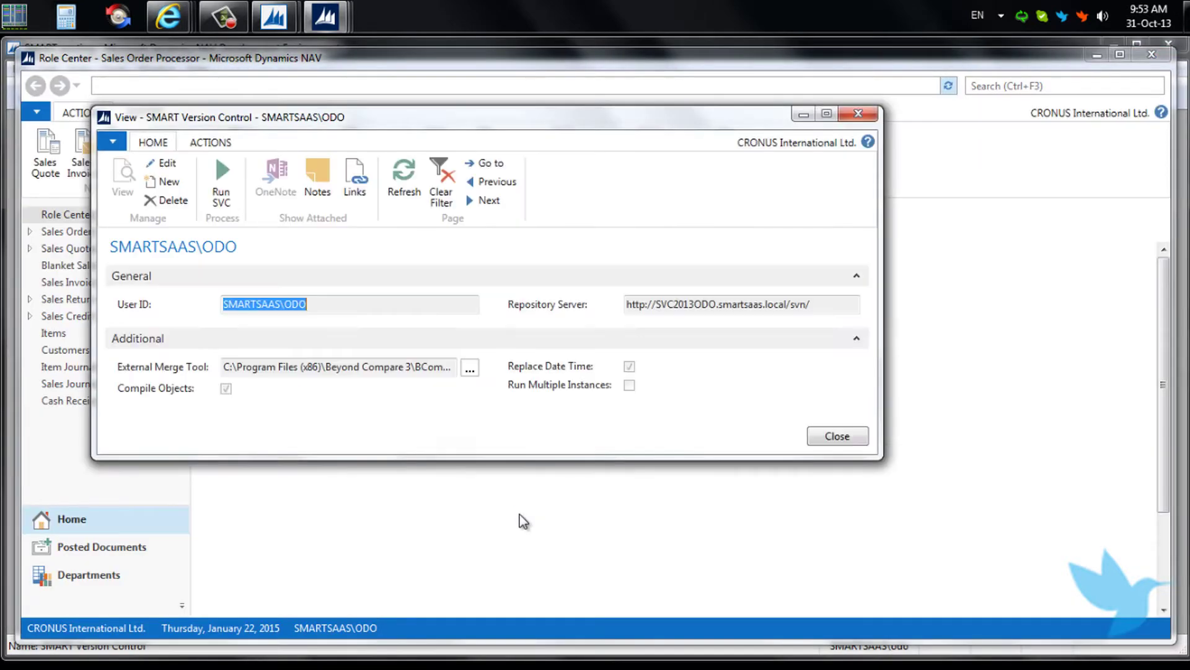
- Launch SVC for SMART posting with session permission and password, then minimize its window
{"action": "left_click", "coordinate": [225, 173]}
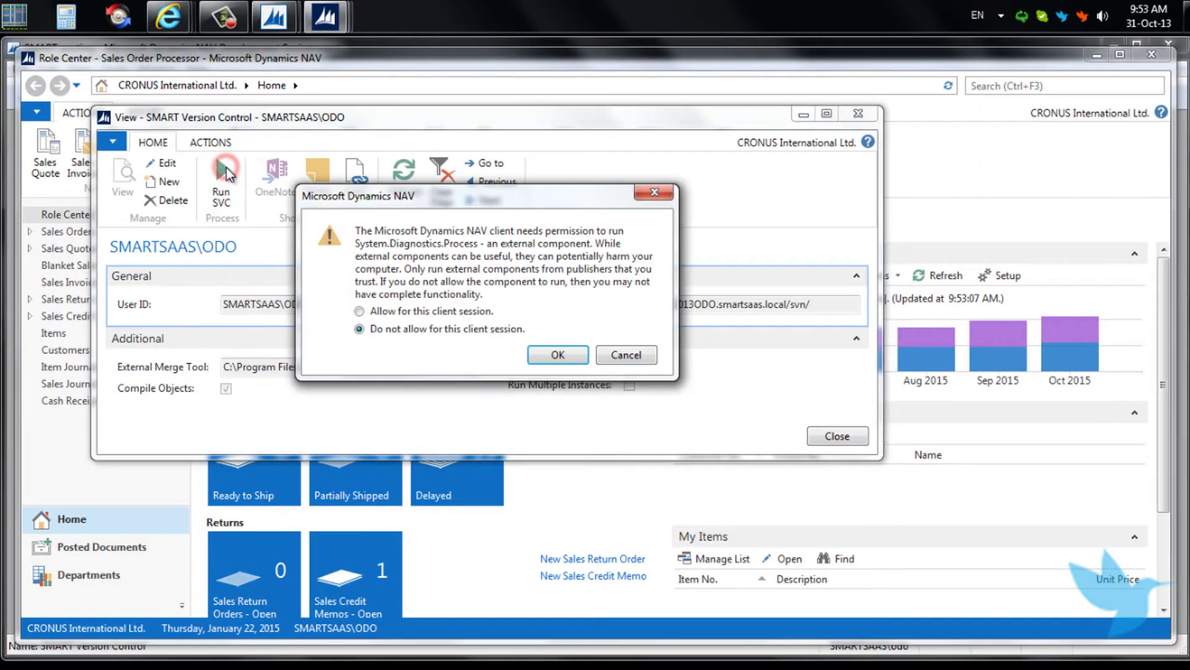
{"action": "left_click", "coordinate": [361, 309]}
{"action": "left_click", "coordinate": [552, 350]}
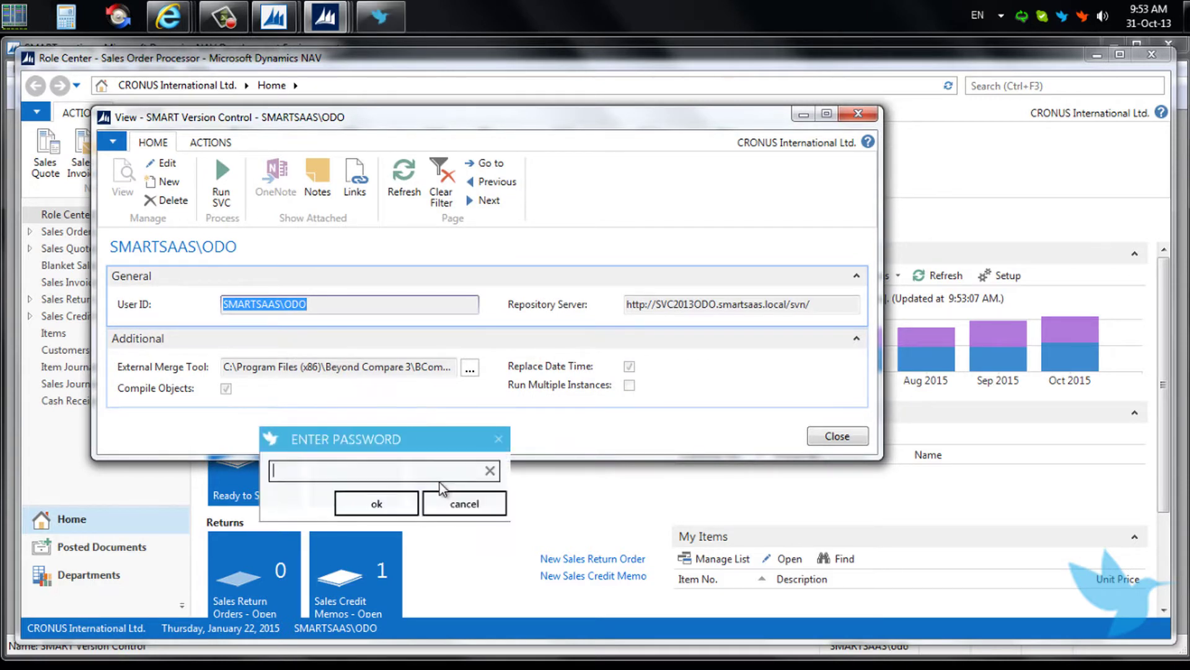
{"action": "left_click", "coordinate": [437, 471]}
{"action": "type", "text": "••••••"}
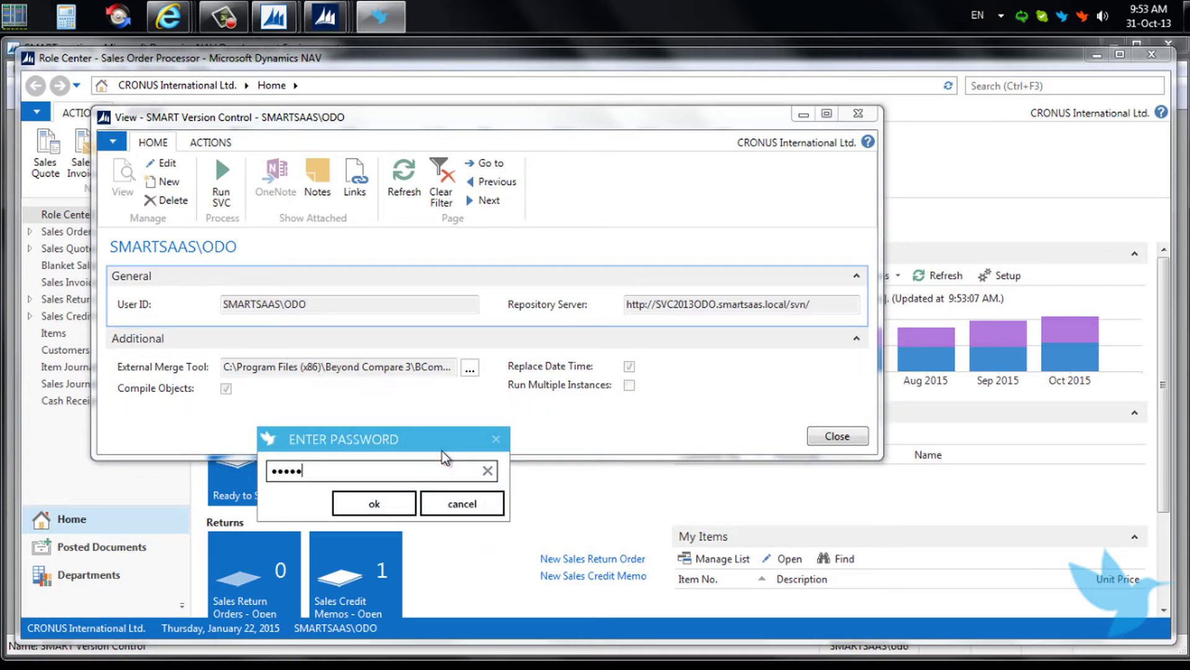
{"action": "left_click", "coordinate": [391, 500]}
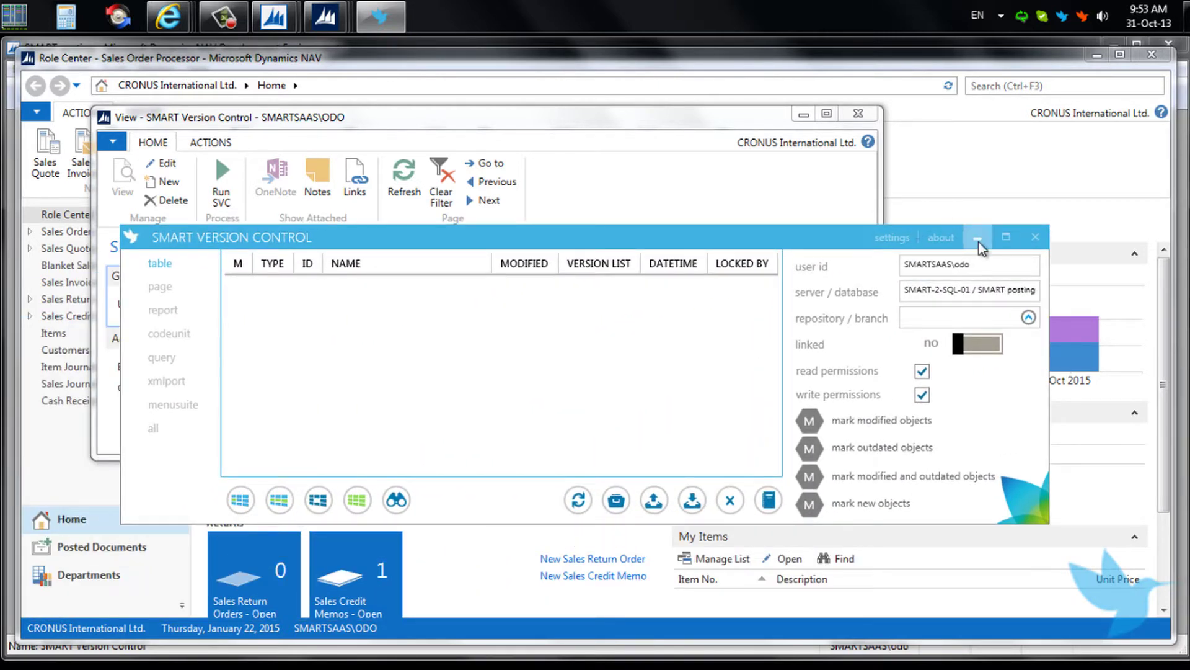
{"action": "left_click", "coordinate": [978, 240]}
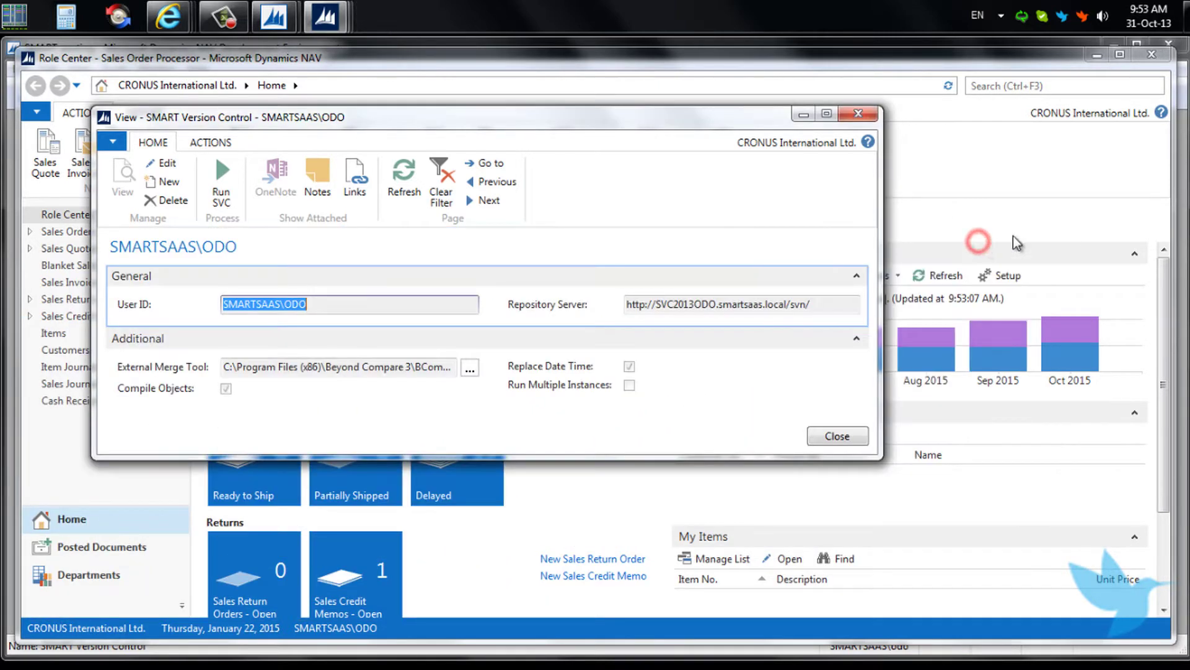
- Restore the SMART posting instance from the tray icon and minimize it again
{"action": "right_click", "coordinate": [1066, 18]}
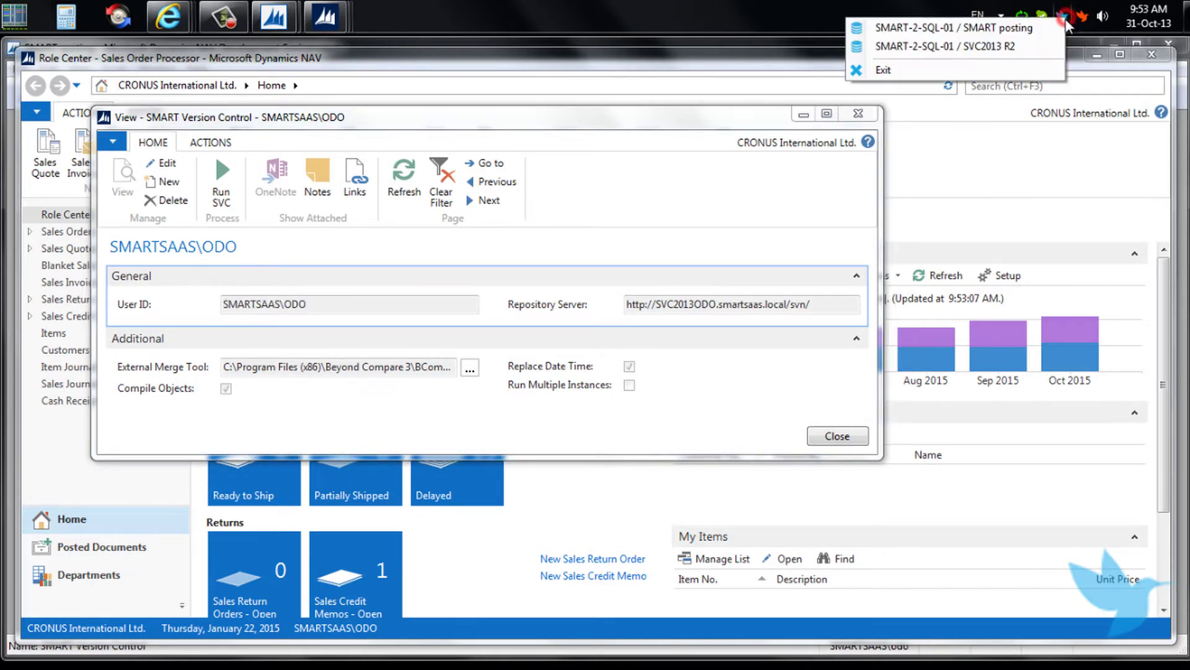
{"action": "left_click", "coordinate": [1029, 29]}
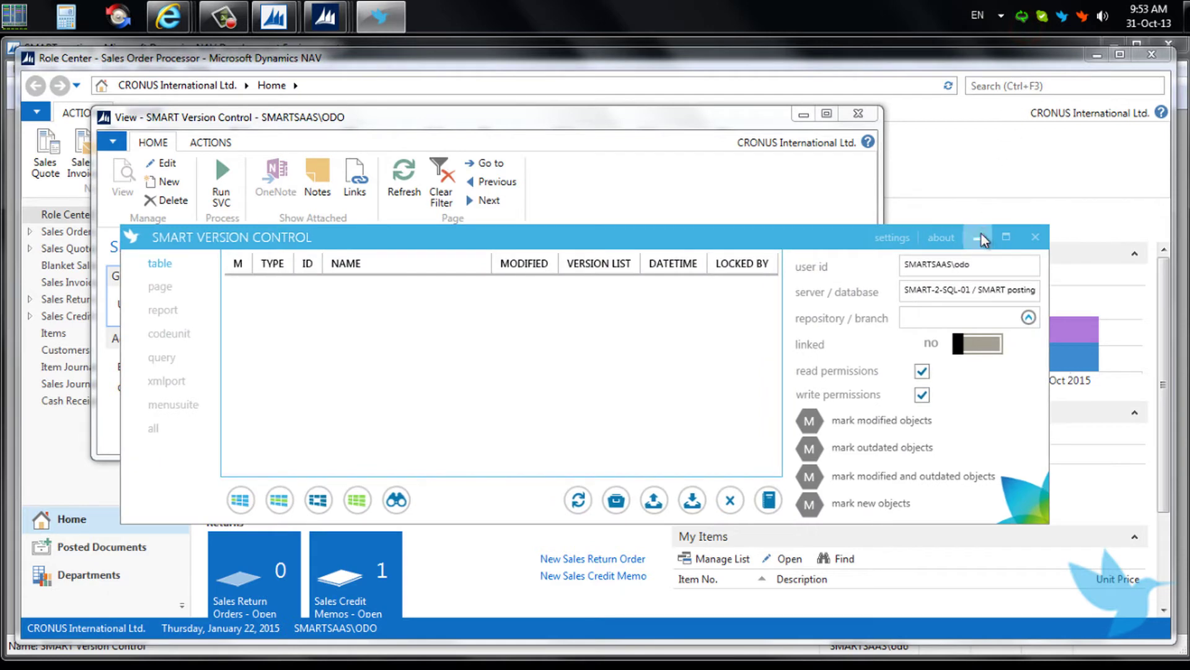
{"action": "left_click", "coordinate": [981, 233]}
- Restore and minimize the SVC2013 R2 instance, then retry Run SVC and dismiss the already-open error
{"action": "right_click", "coordinate": [1062, 16]}
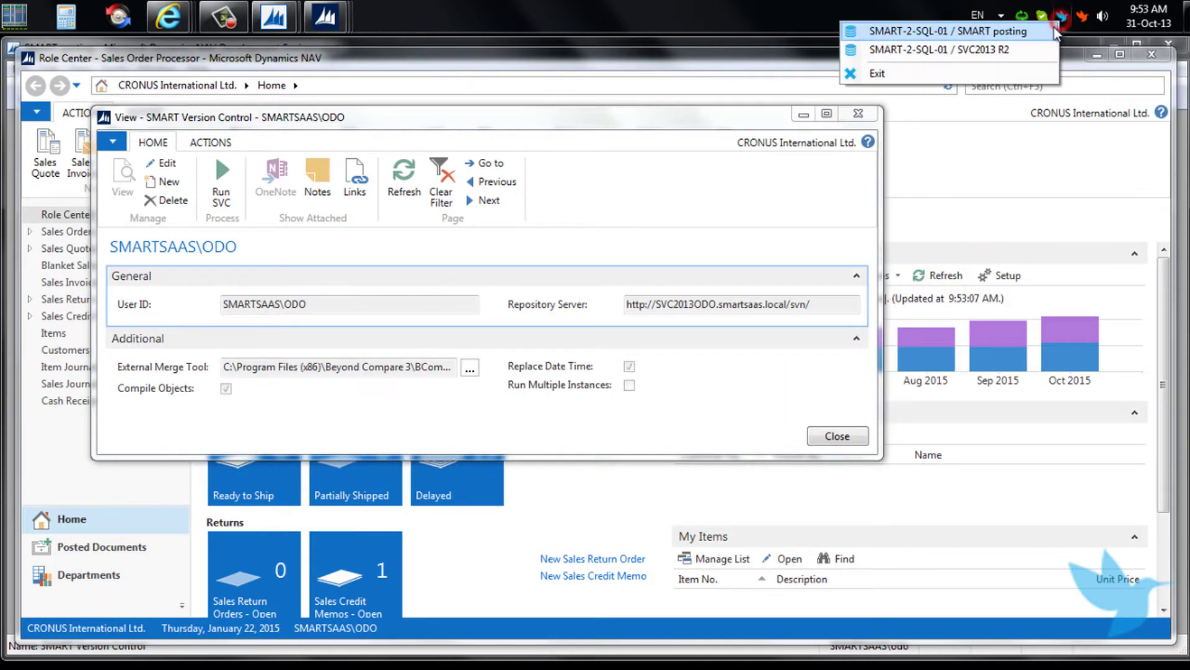
{"action": "left_click", "coordinate": [1015, 49]}
{"action": "left_click", "coordinate": [960, 204]}
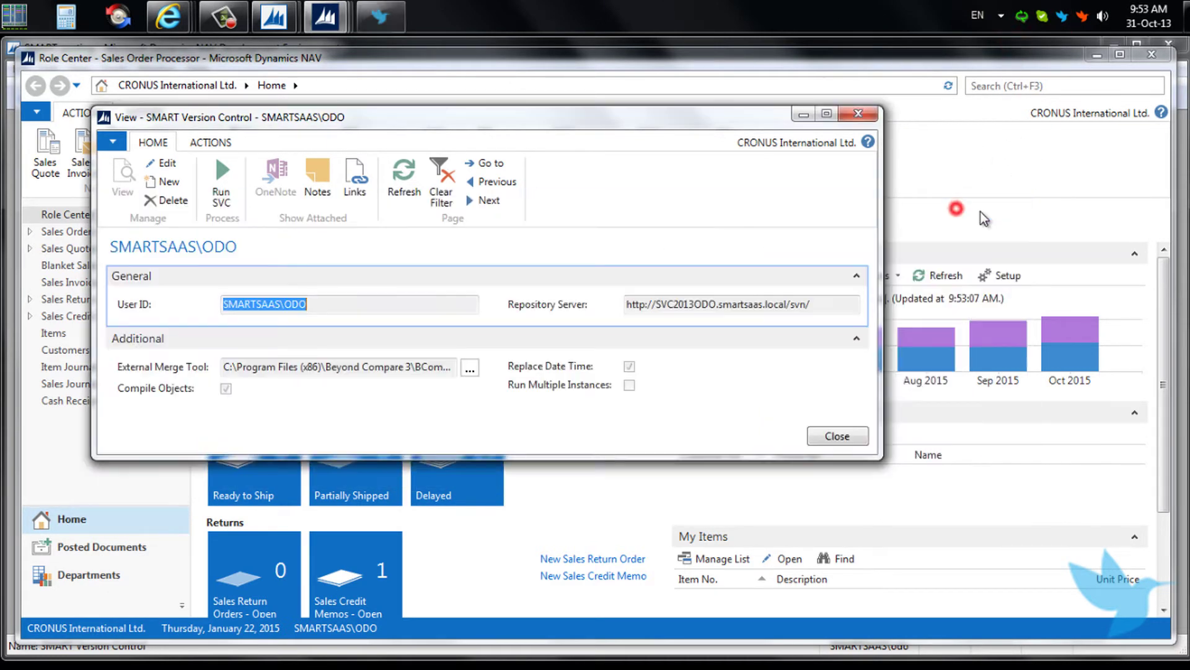
{"action": "left_click", "coordinate": [226, 172]}
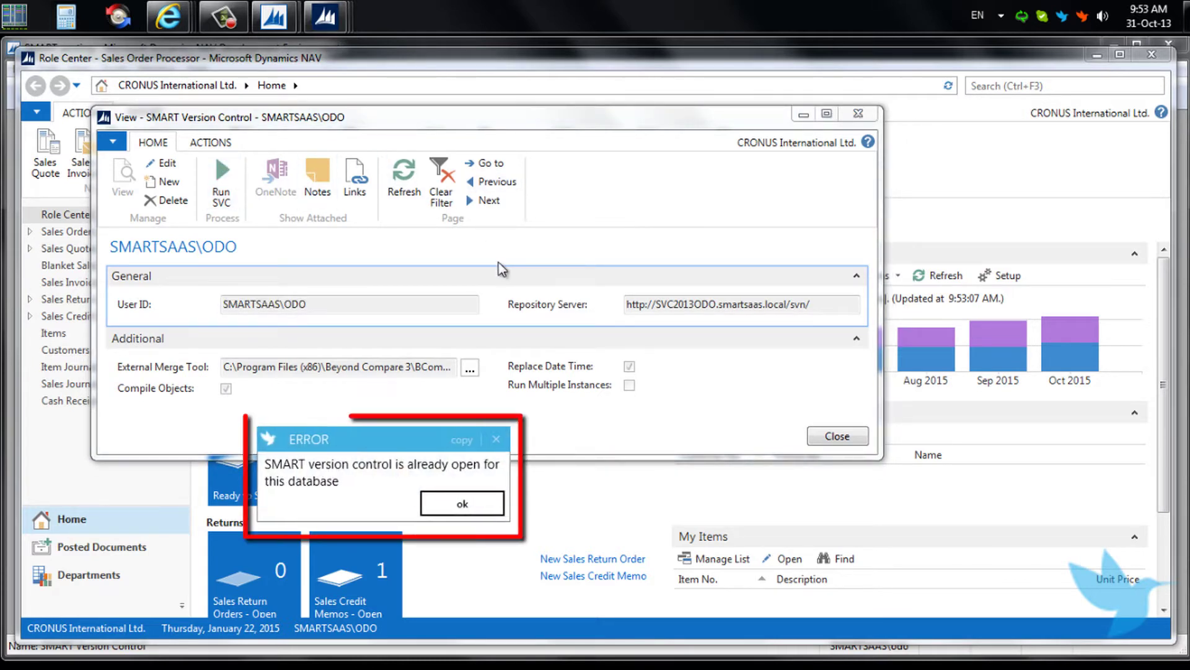
{"action": "left_click", "coordinate": [464, 505]}
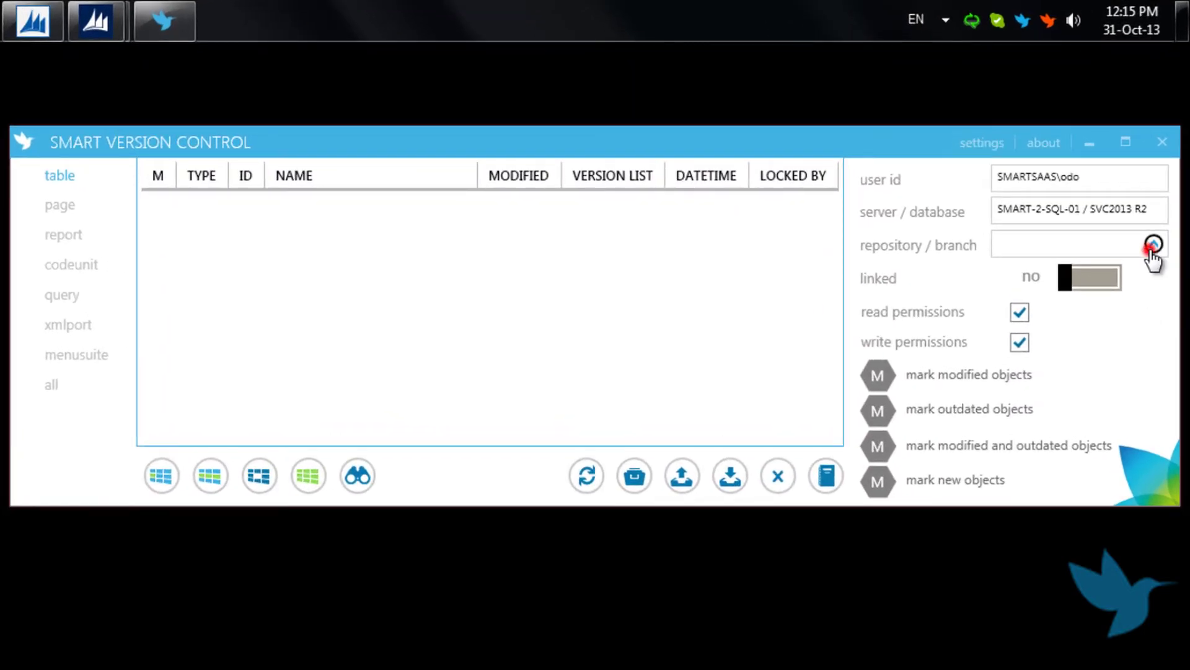
- Pick the SVC2013 repository's trunk branch in the repository picker and connect to it
{"action": "left_click", "coordinate": [1152, 247]}
{"action": "left_click", "coordinate": [379, 233]}
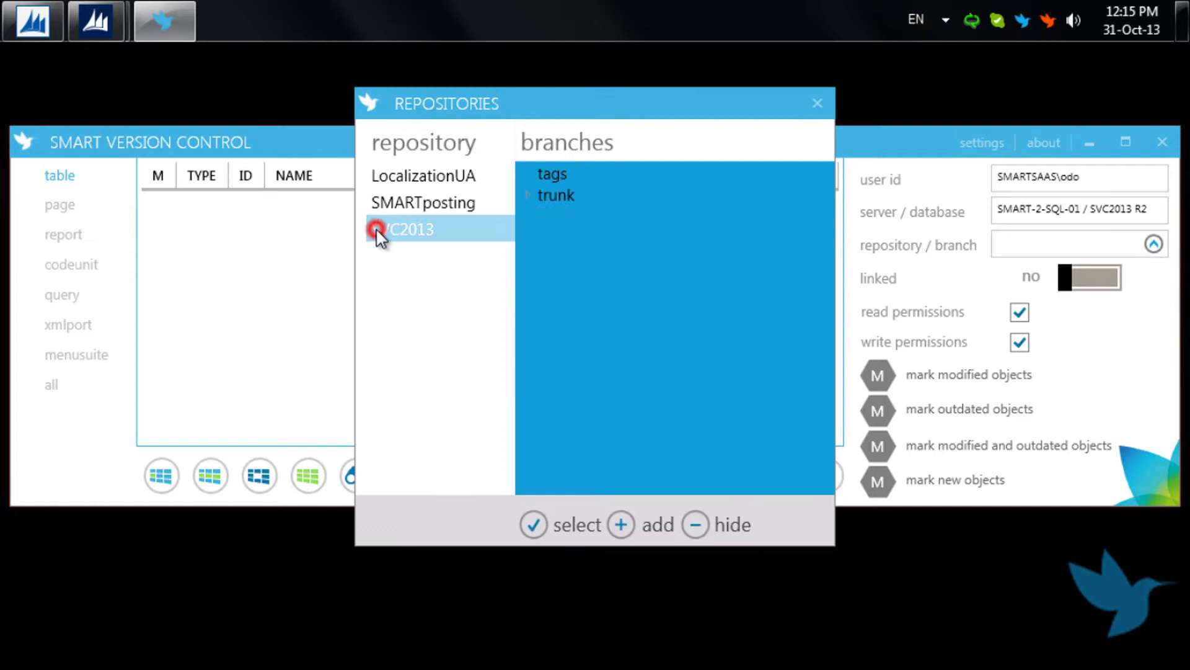
{"action": "left_click", "coordinate": [526, 195]}
{"action": "left_click", "coordinate": [562, 194]}
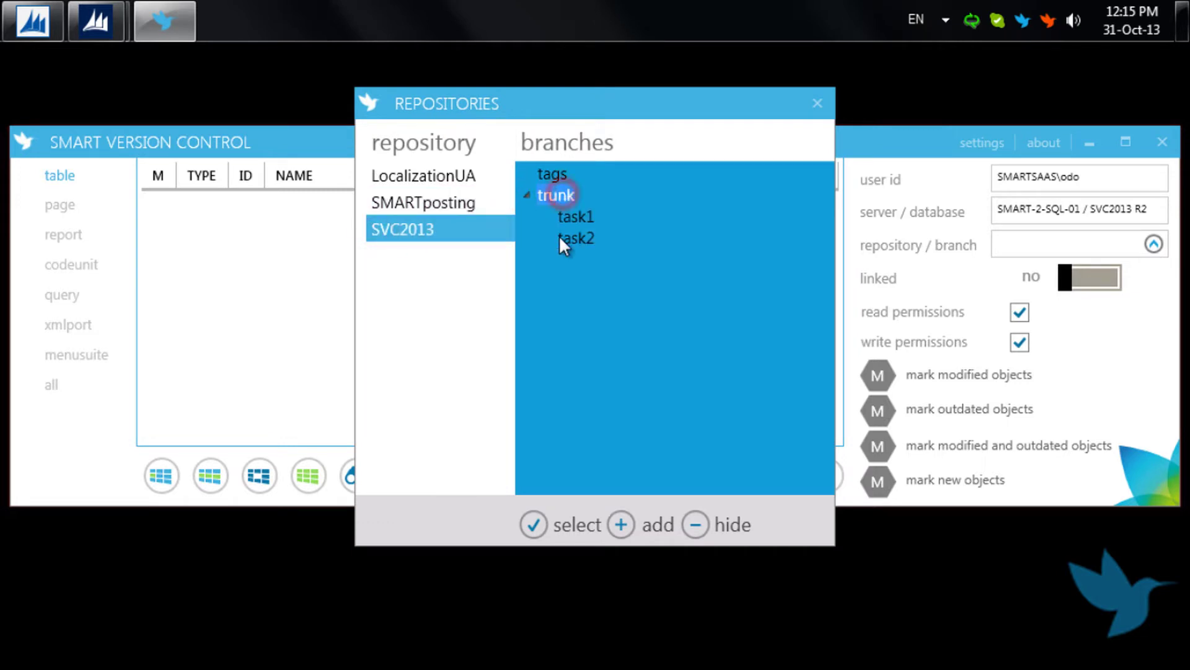
{"action": "left_click", "coordinate": [533, 525]}
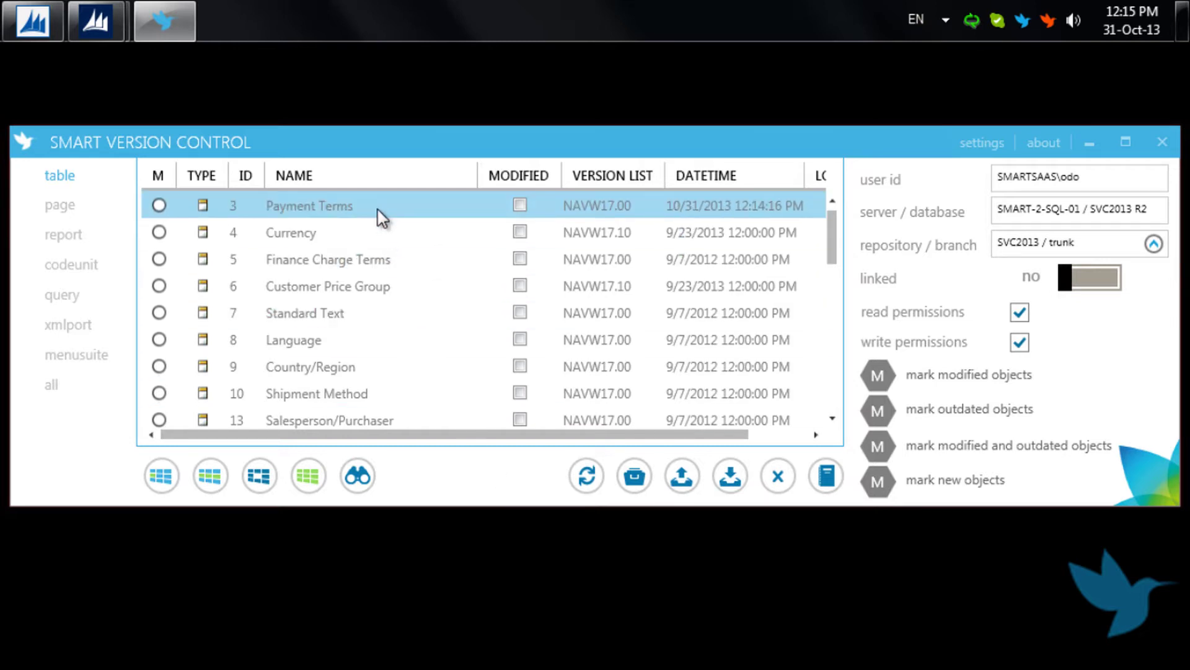
- Commit tables 3–8 (Payment Terms to Language) under TASK0 with comment 'Initial adding'
{"action": "left_click_drag", "start_coordinate": [377, 208], "coordinate": [378, 344]}
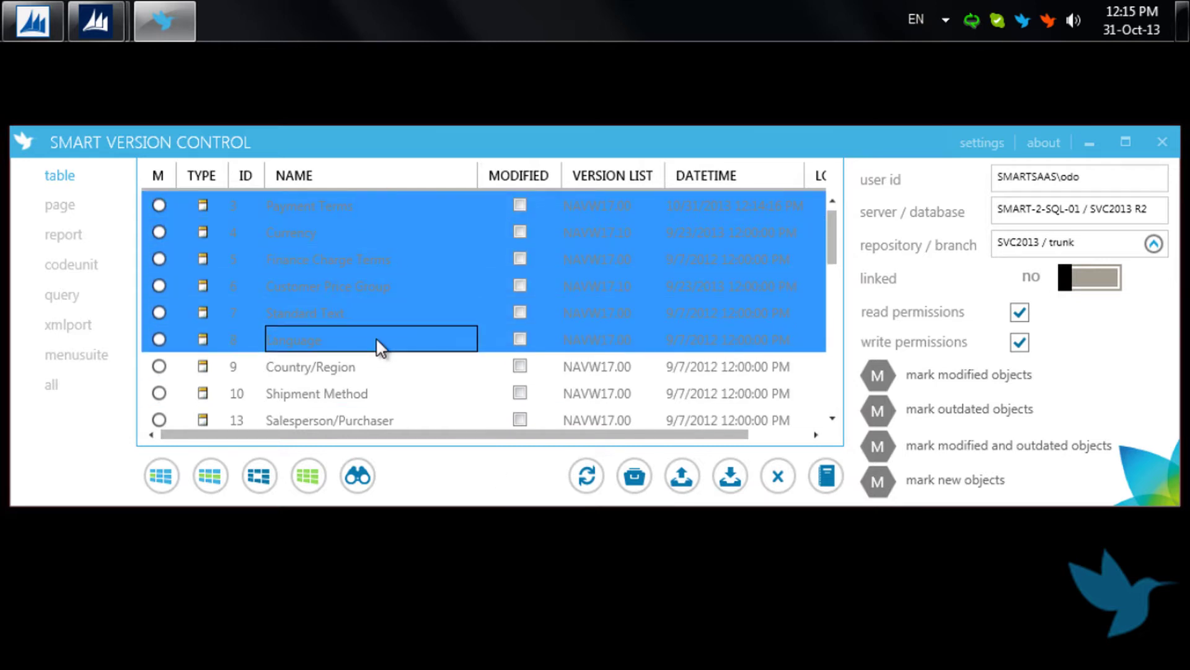
{"action": "left_click", "coordinate": [682, 476]}
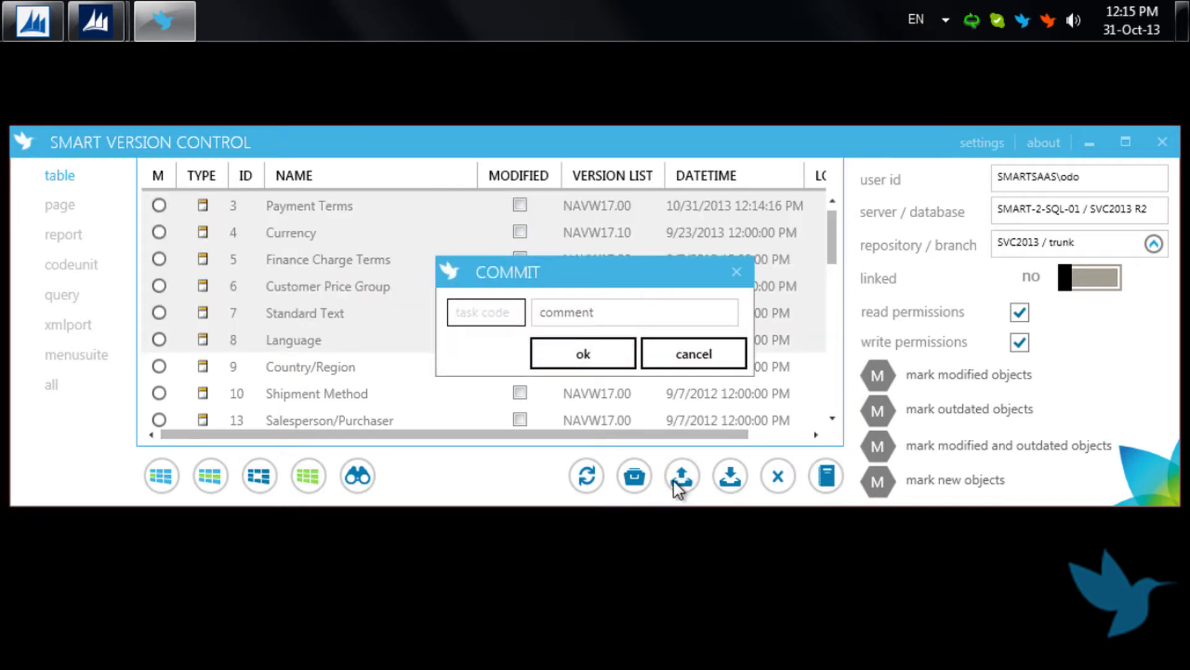
{"action": "type", "text": "TASK0"}
{"action": "key", "text": "Tab"}
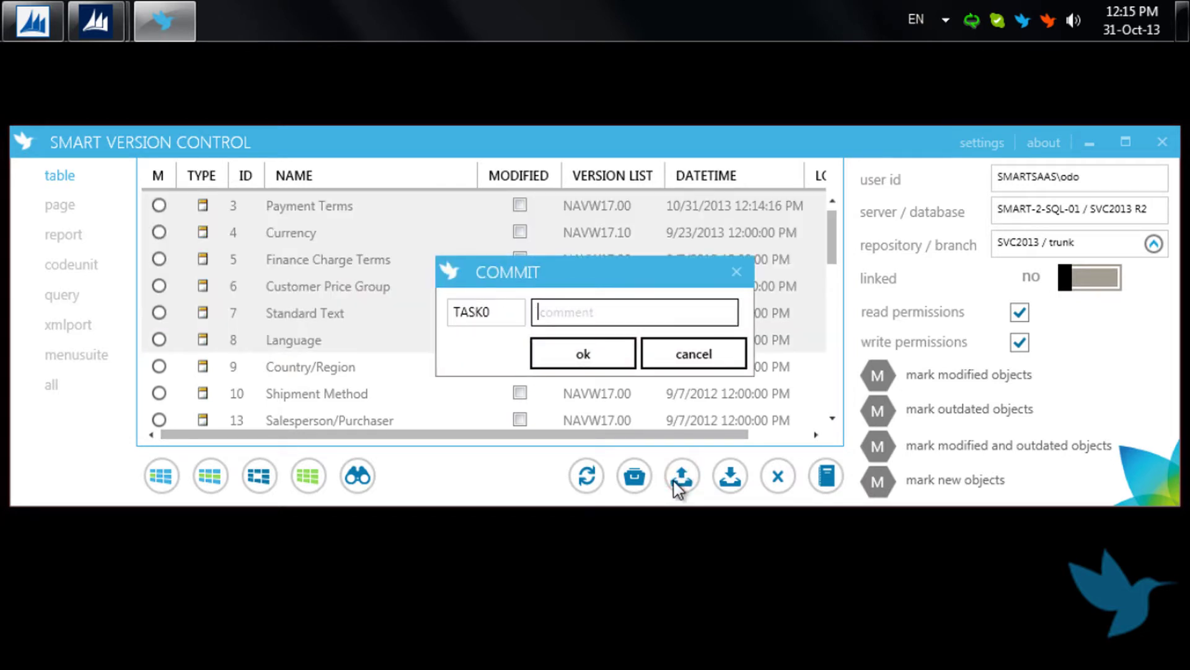
{"action": "type", "text": "Initial adding"}
{"action": "left_click", "coordinate": [588, 358]}
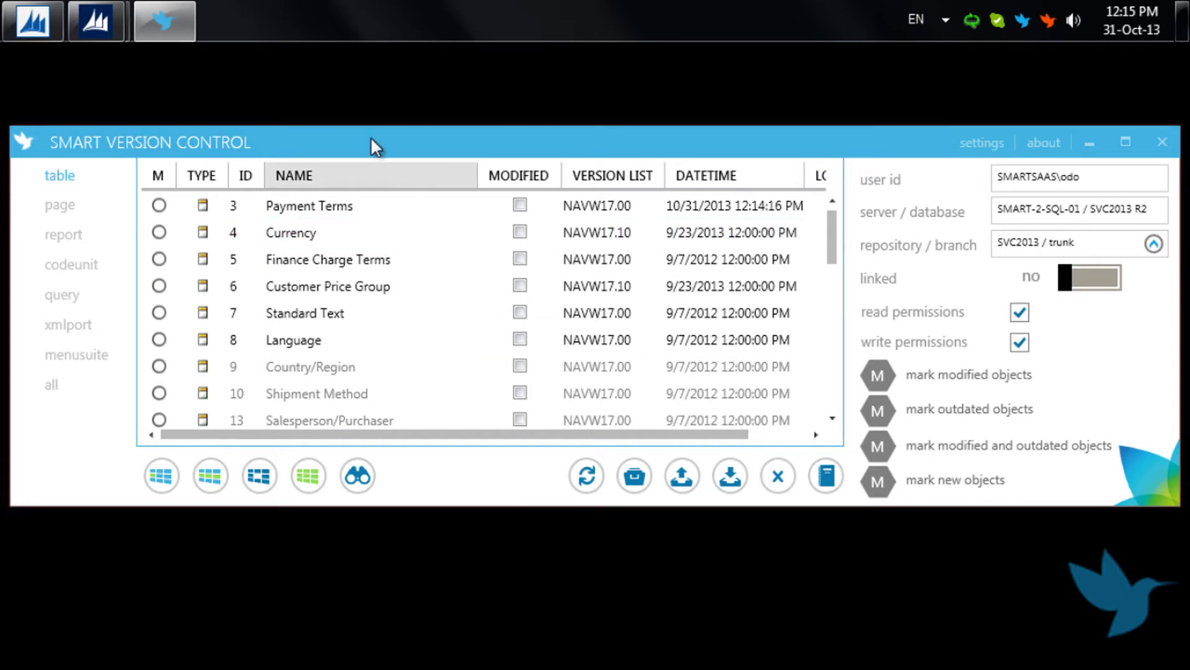
- Open the Payment Terms table in design mode and show its C/AL code
{"action": "left_click", "coordinate": [48, 28]}
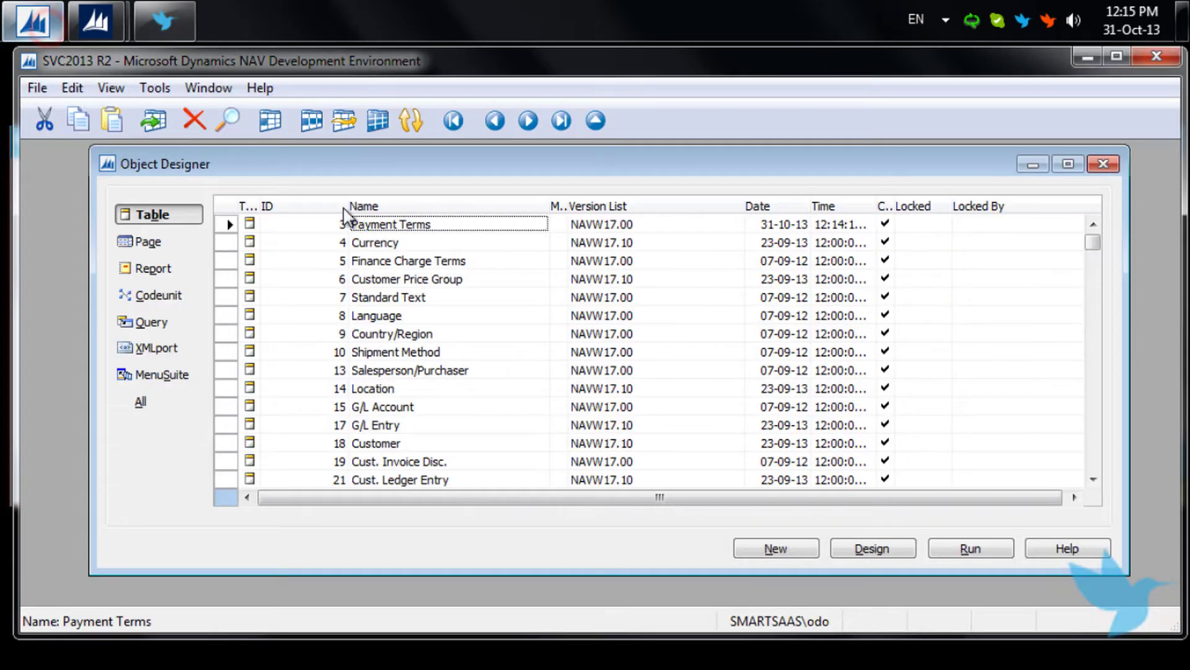
{"action": "left_click", "coordinate": [452, 221]}
{"action": "left_click", "coordinate": [840, 546]}
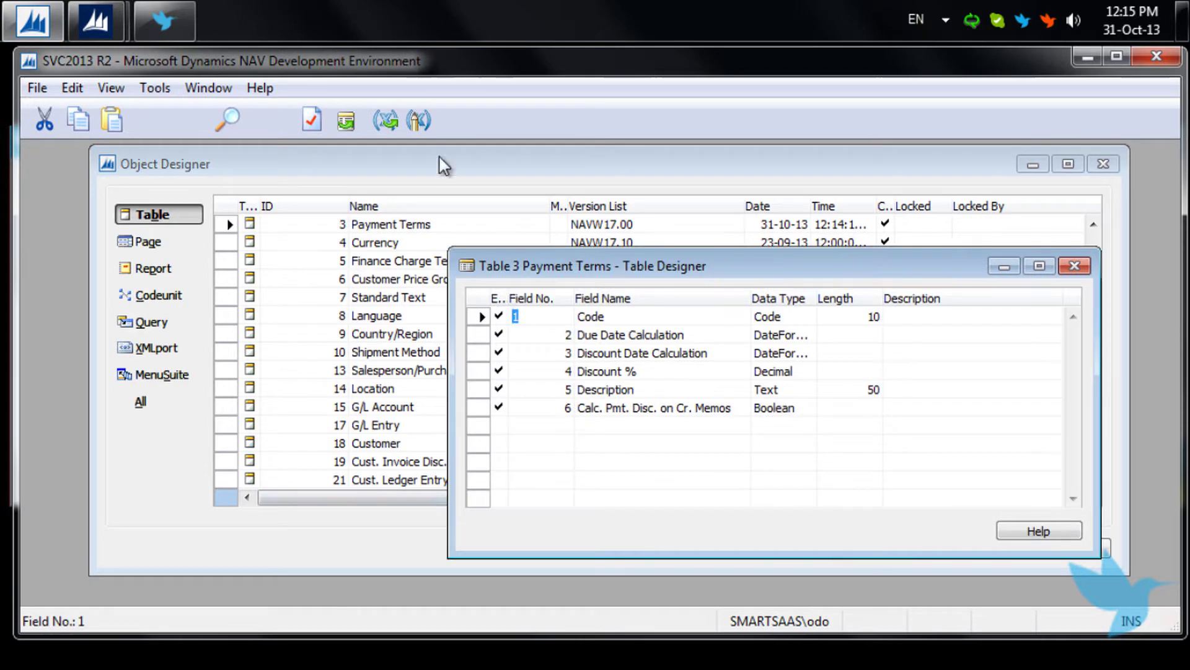
{"action": "left_click", "coordinate": [418, 121]}
- Add the note 'New line' to the Documentation trigger
{"action": "left_click", "coordinate": [488, 236]}
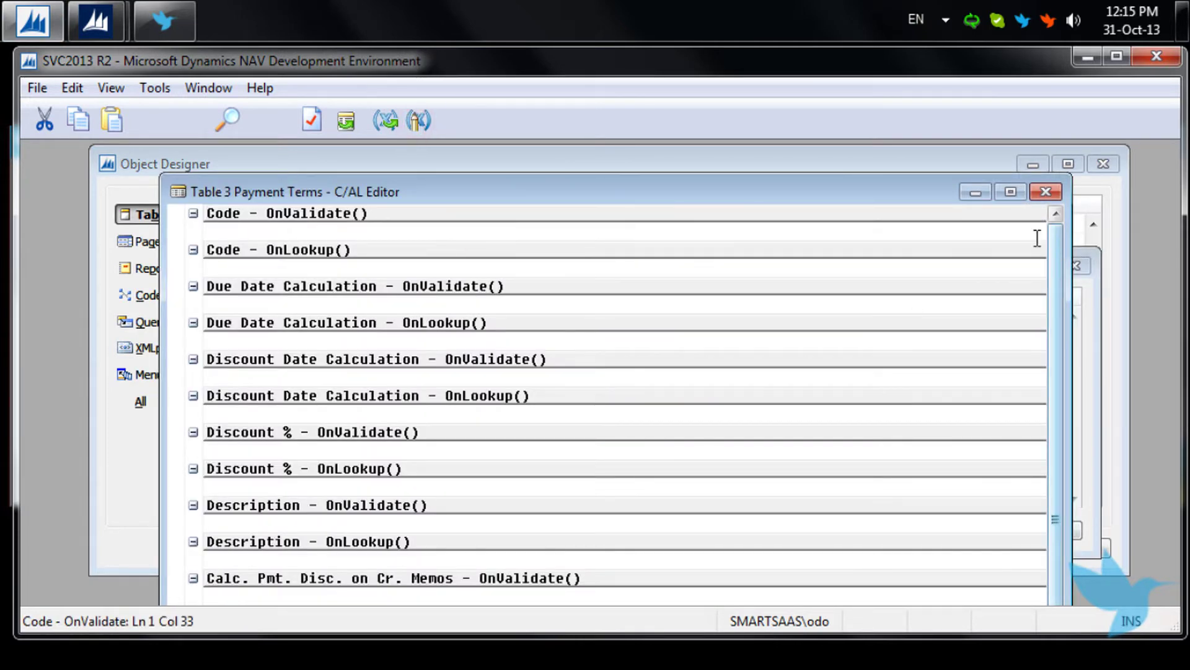
{"action": "scroll", "coordinate": [1036, 237], "scroll_direction": "up", "scroll_amount": 5}
{"action": "left_click", "coordinate": [205, 229]}
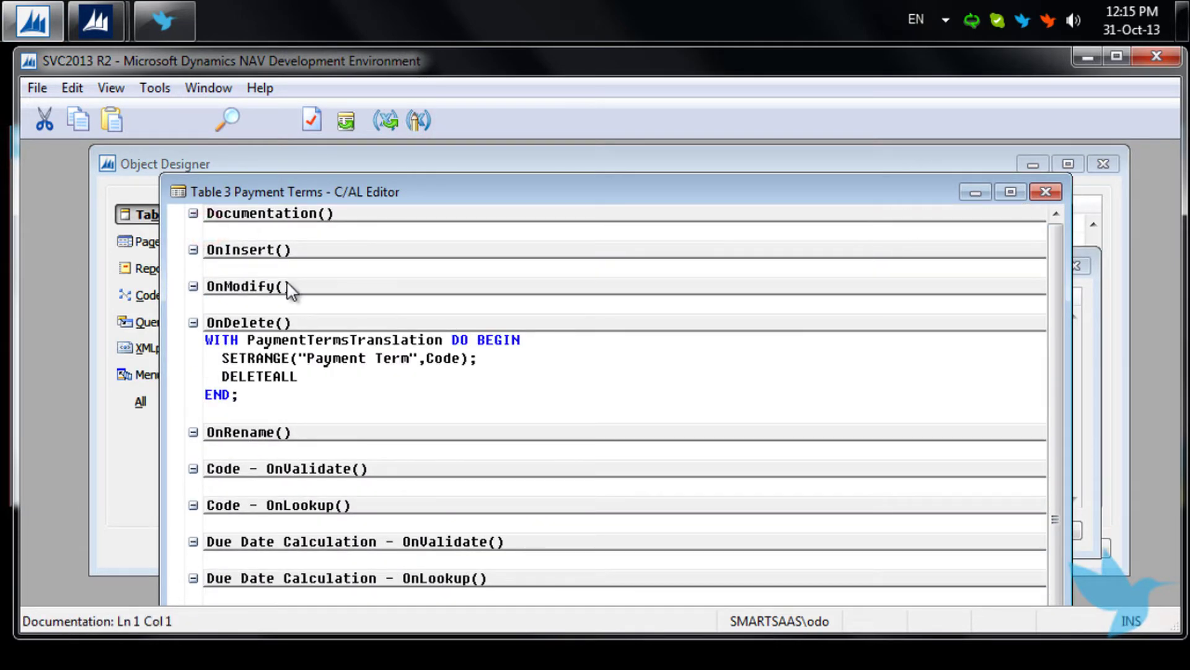
{"action": "type", "text": "New"}
{"action": "key", "text": "Return"}
{"action": "left_click", "coordinate": [285, 274]}
- Save the Payment Terms table with Compiled checked
{"action": "left_click", "coordinate": [37, 87]}
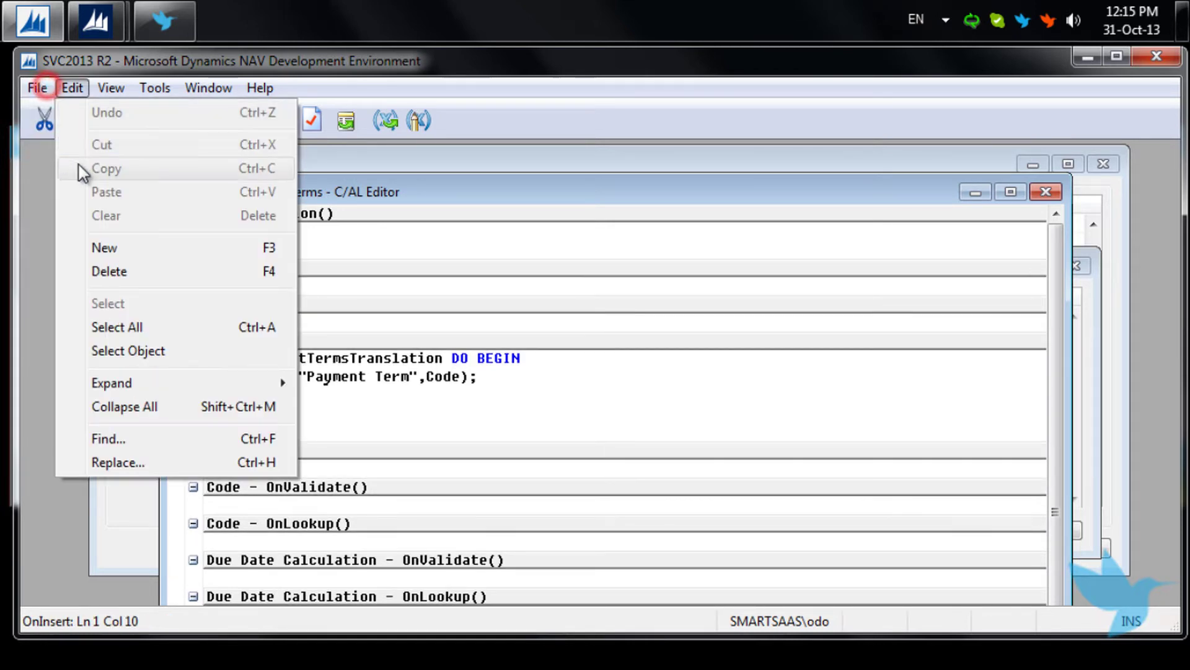
{"action": "left_click", "coordinate": [50, 191]}
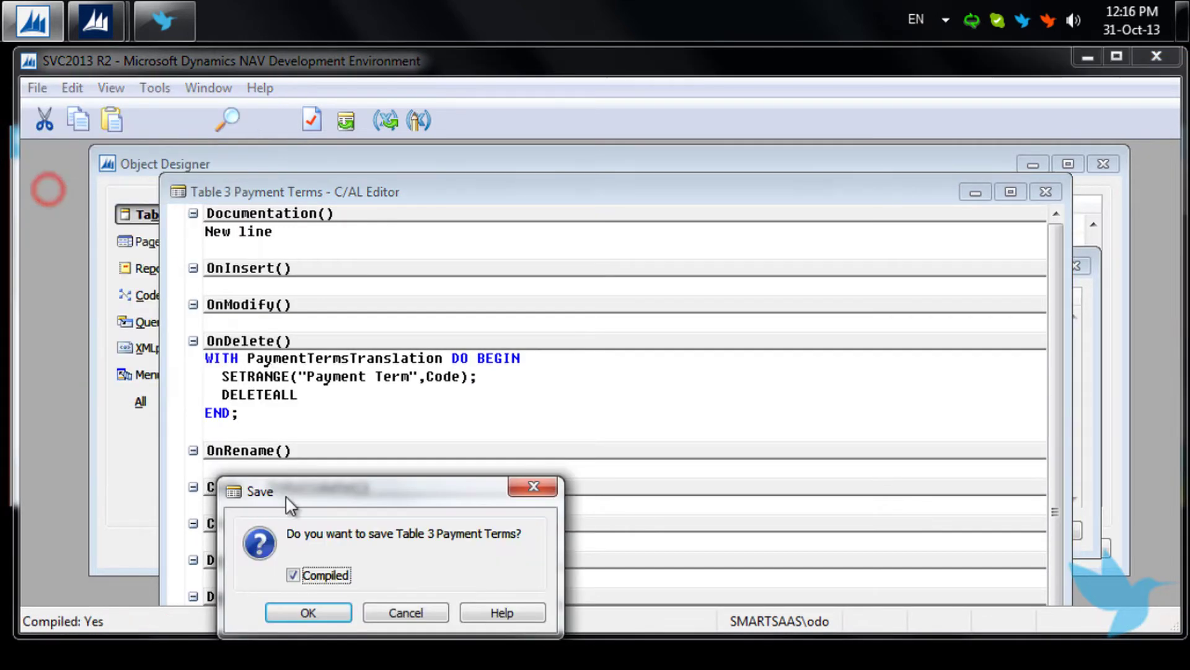
{"action": "left_click", "coordinate": [295, 613]}
- Close the C/AL editor and table designer, then minimize NAV
{"action": "left_click", "coordinate": [1046, 191]}
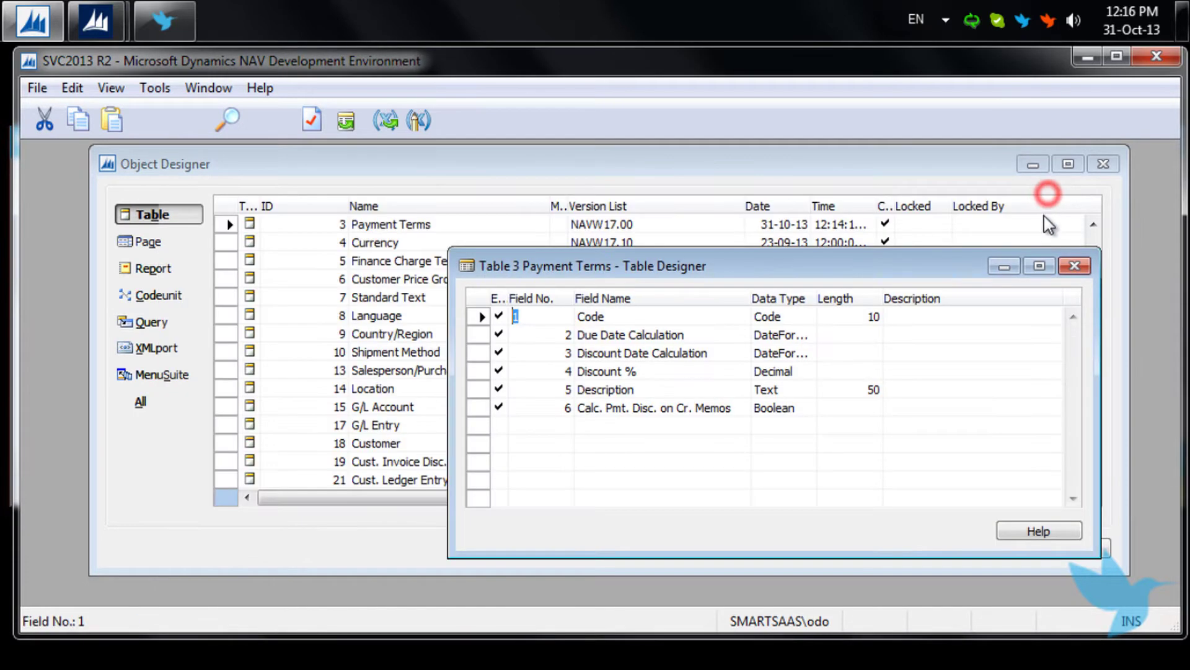
{"action": "left_click", "coordinate": [1075, 266]}
{"action": "left_click", "coordinate": [1079, 61]}
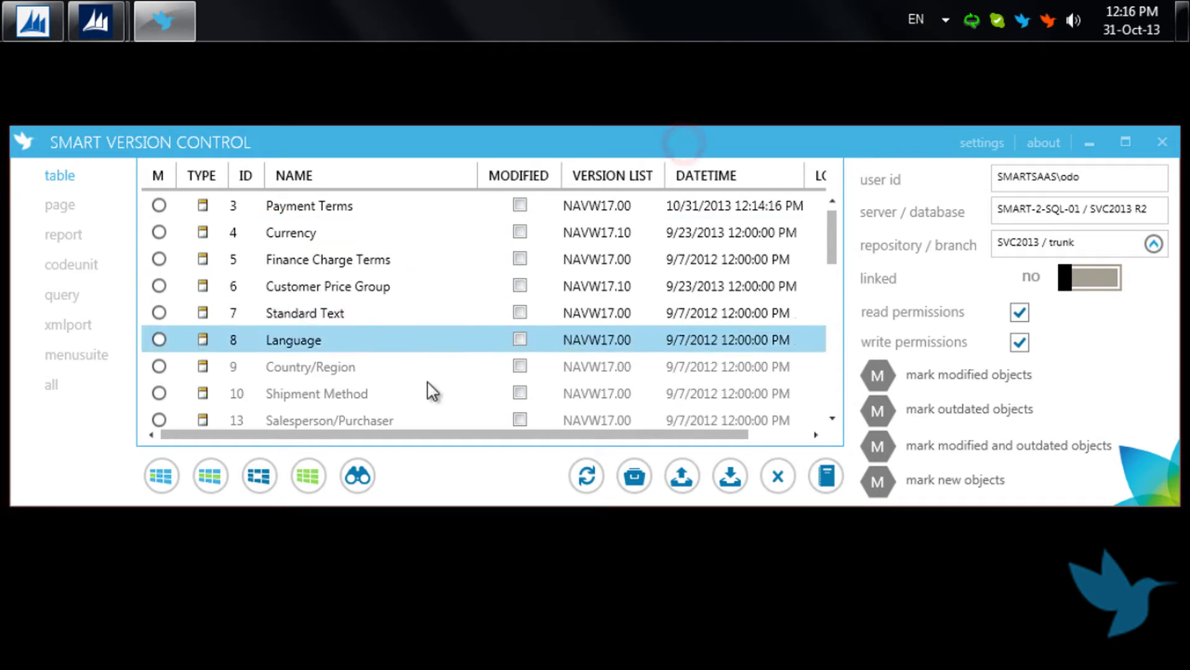
- Refresh the list and commit Payment Terms under TASK1 with comment 'Doc. trigger change'
{"action": "left_click", "coordinate": [591, 479]}
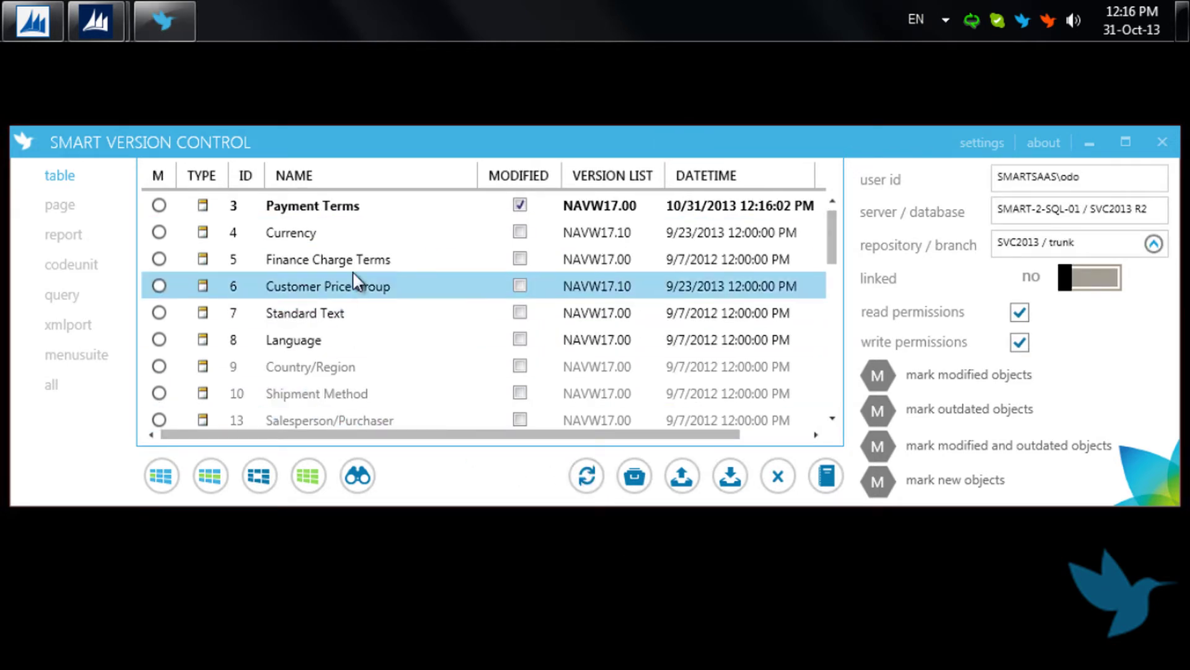
{"action": "left_click", "coordinate": [358, 206]}
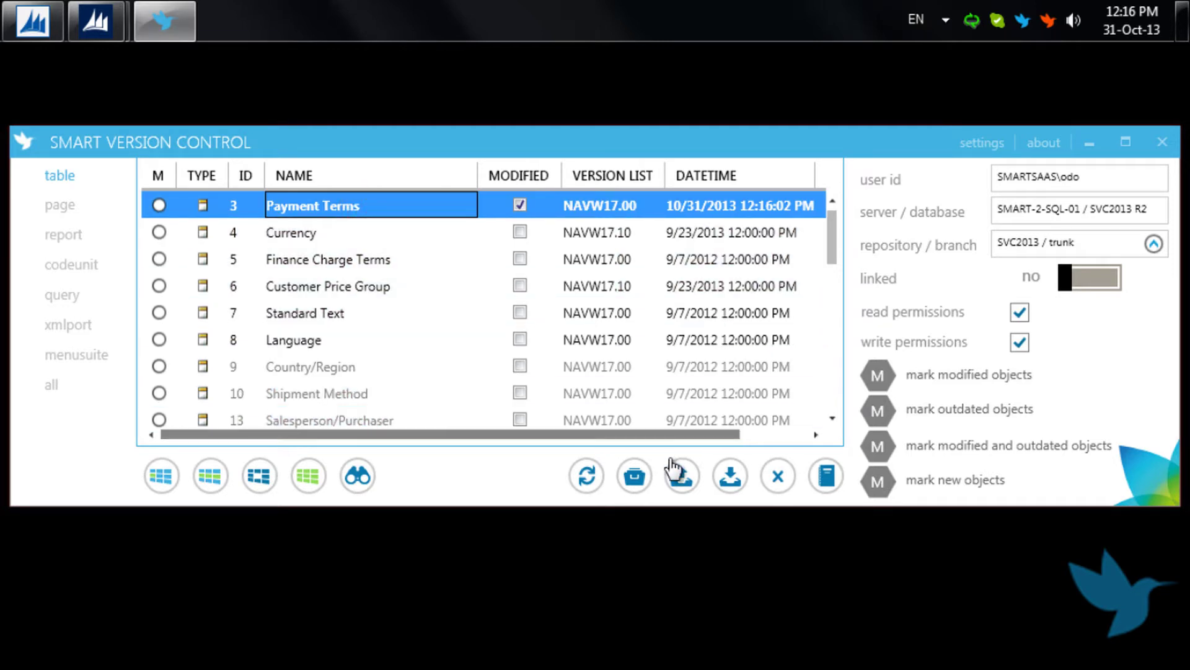
{"action": "left_click", "coordinate": [682, 476]}
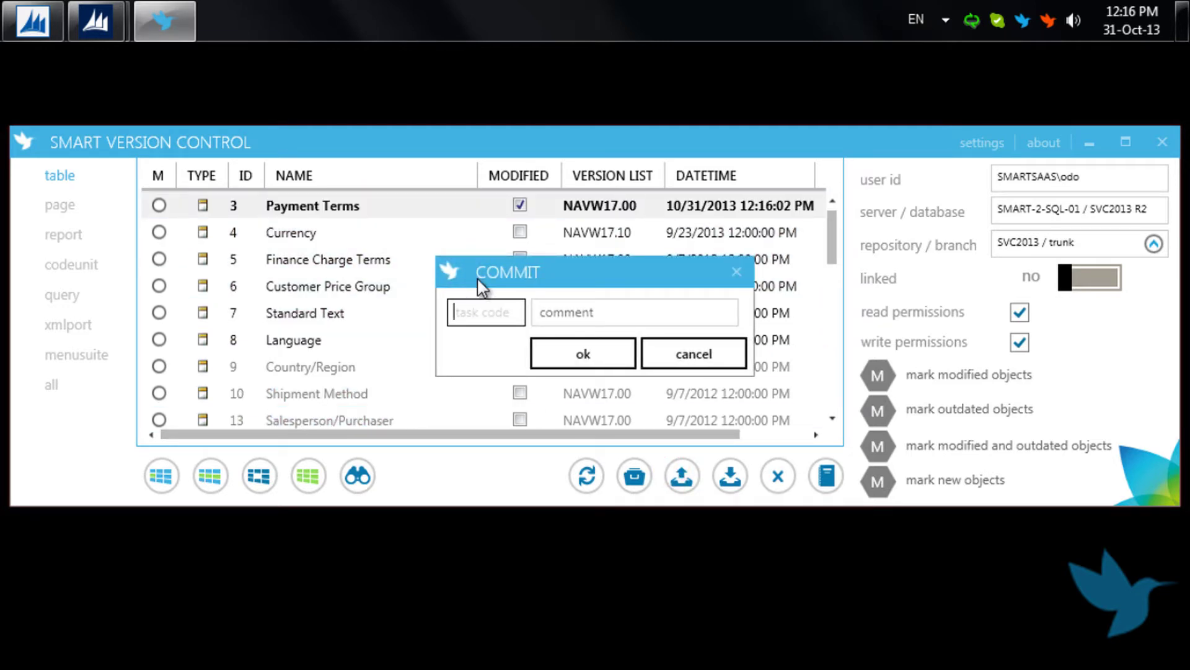
{"action": "type", "text": "TASK1"}
{"action": "key", "text": "Tab"}
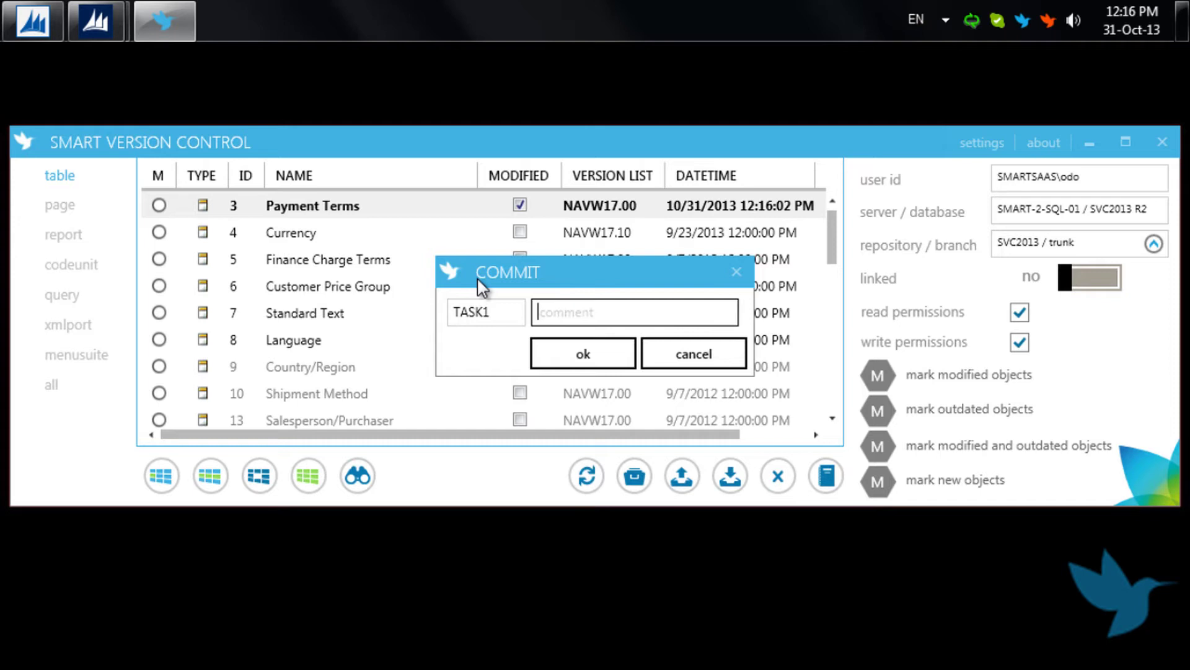
{"action": "type", "text": "Doc. trigger changed"}
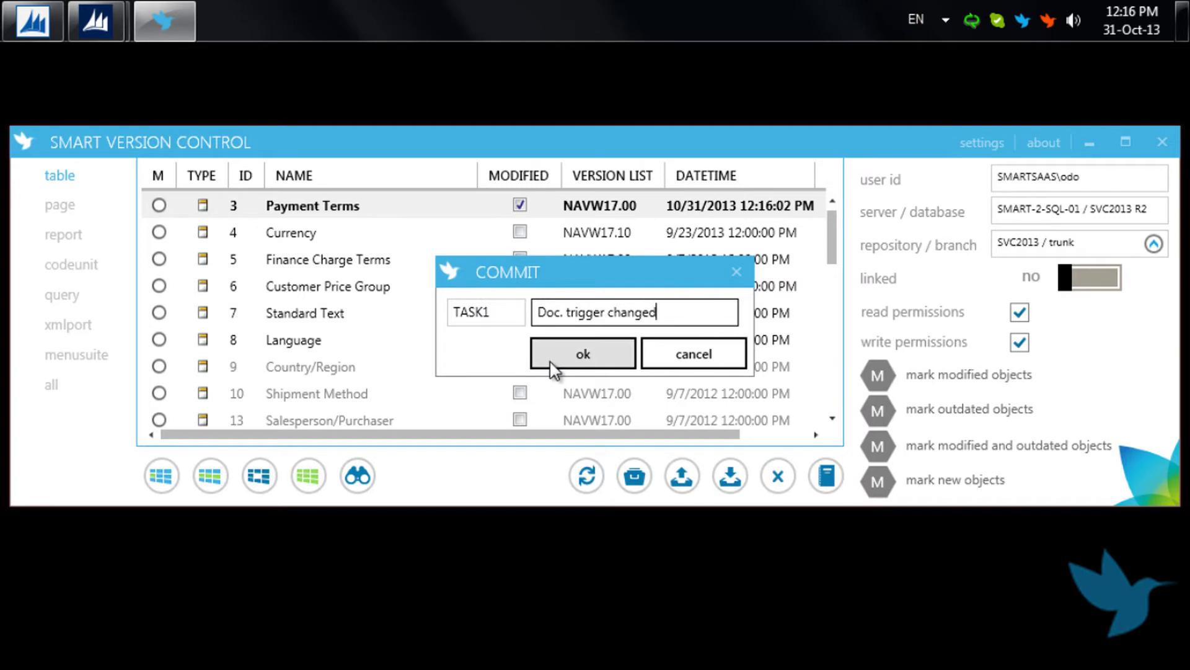
{"action": "left_click", "coordinate": [552, 365]}
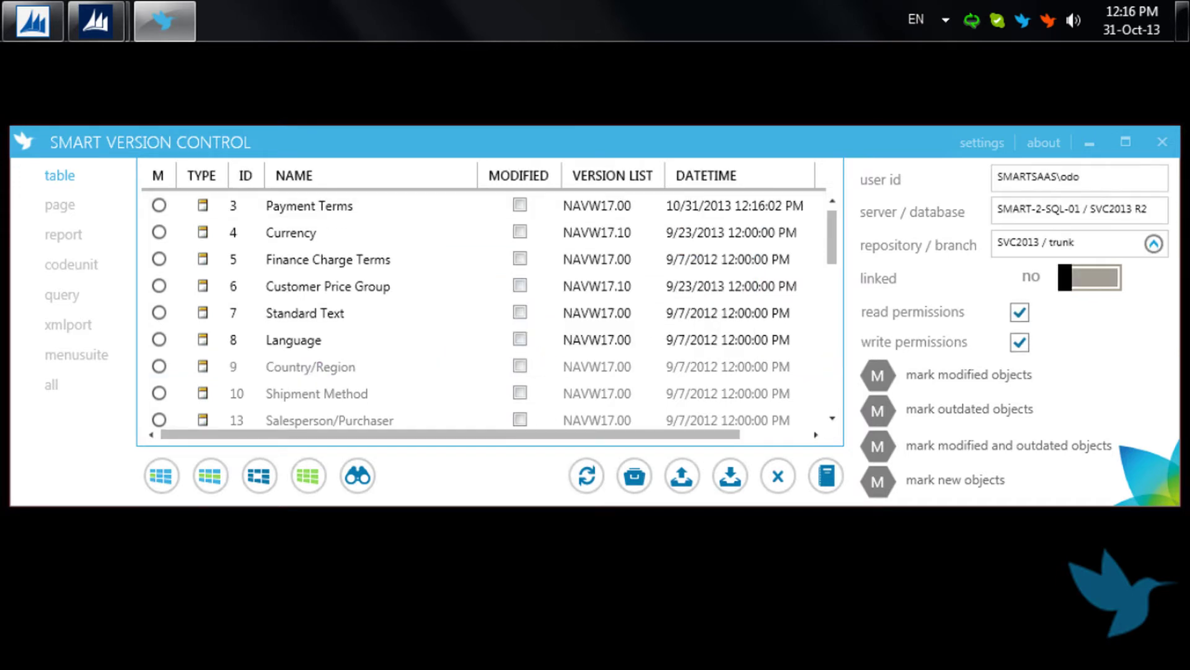
- In the task list, review TASK0 and TASK1 objects and mark TASK0's objects in the main table
{"action": "left_click", "coordinate": [393, 208]}
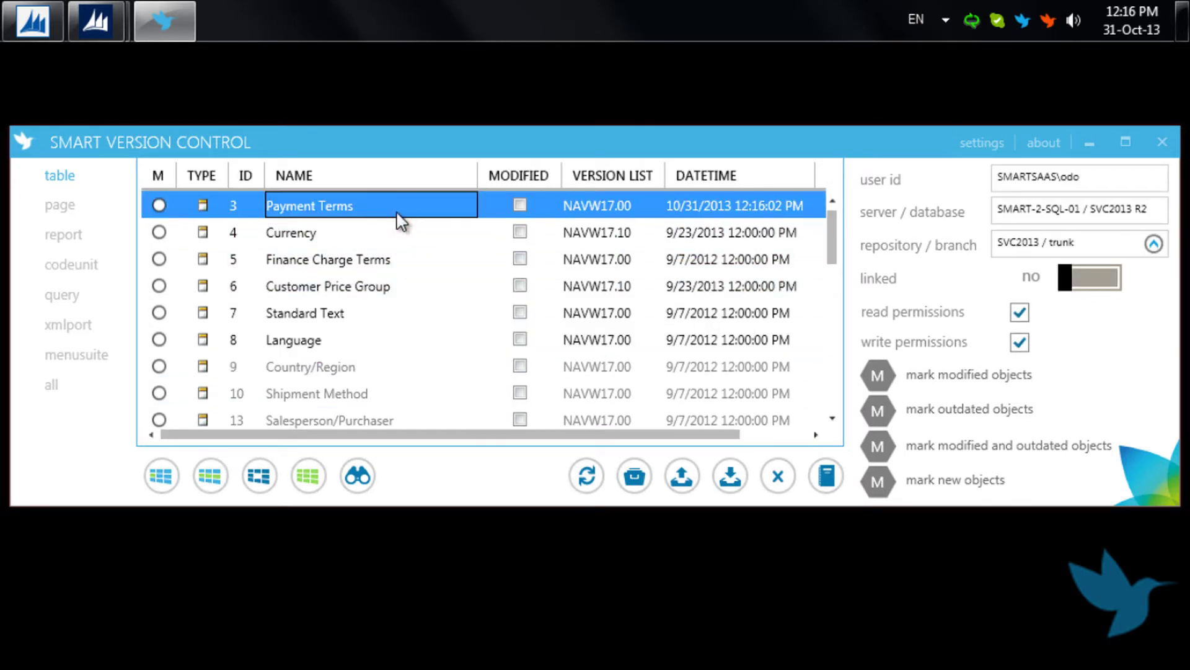
{"action": "left_click", "coordinate": [634, 476]}
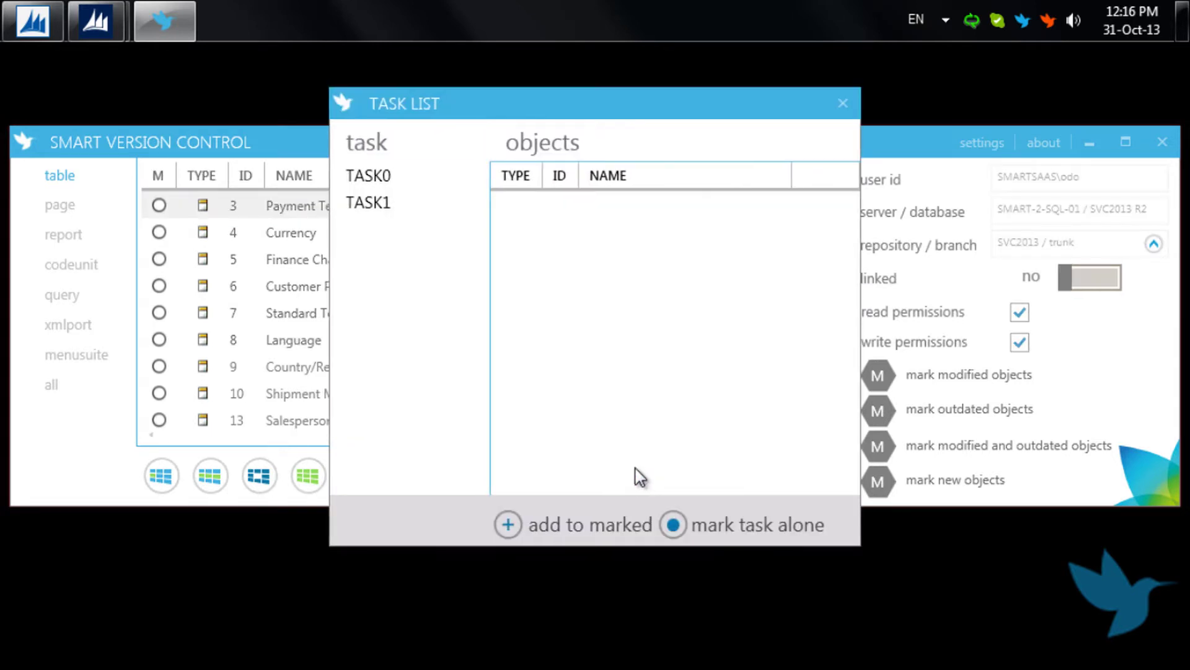
{"action": "left_click", "coordinate": [380, 174]}
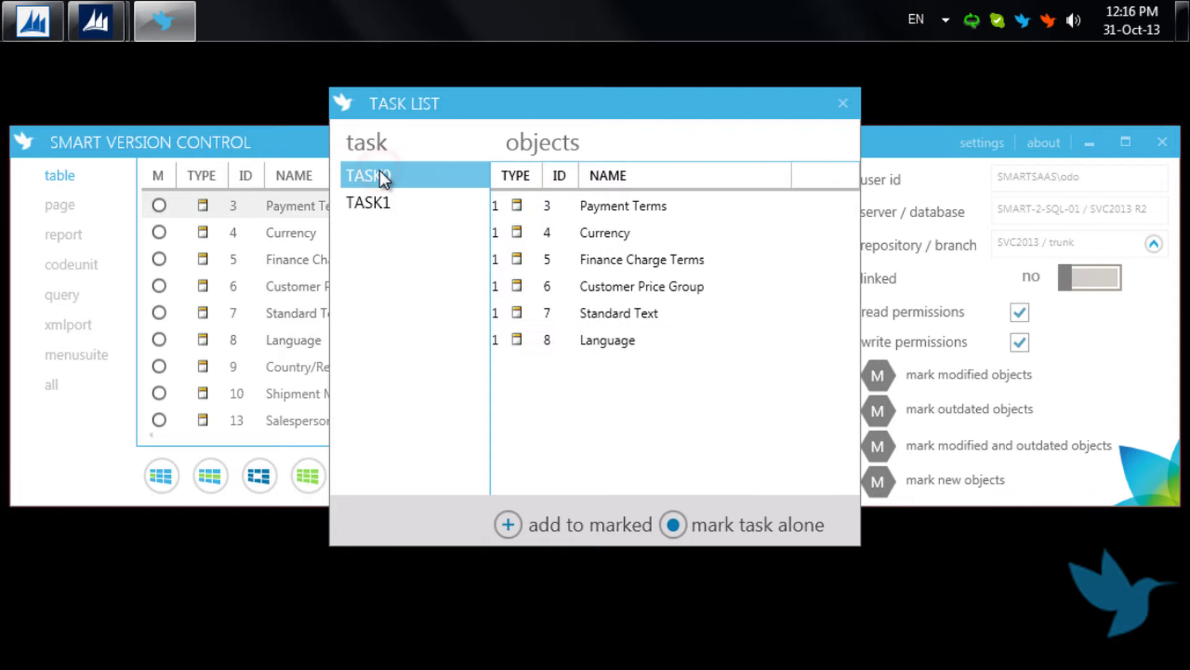
{"action": "left_click", "coordinate": [380, 203]}
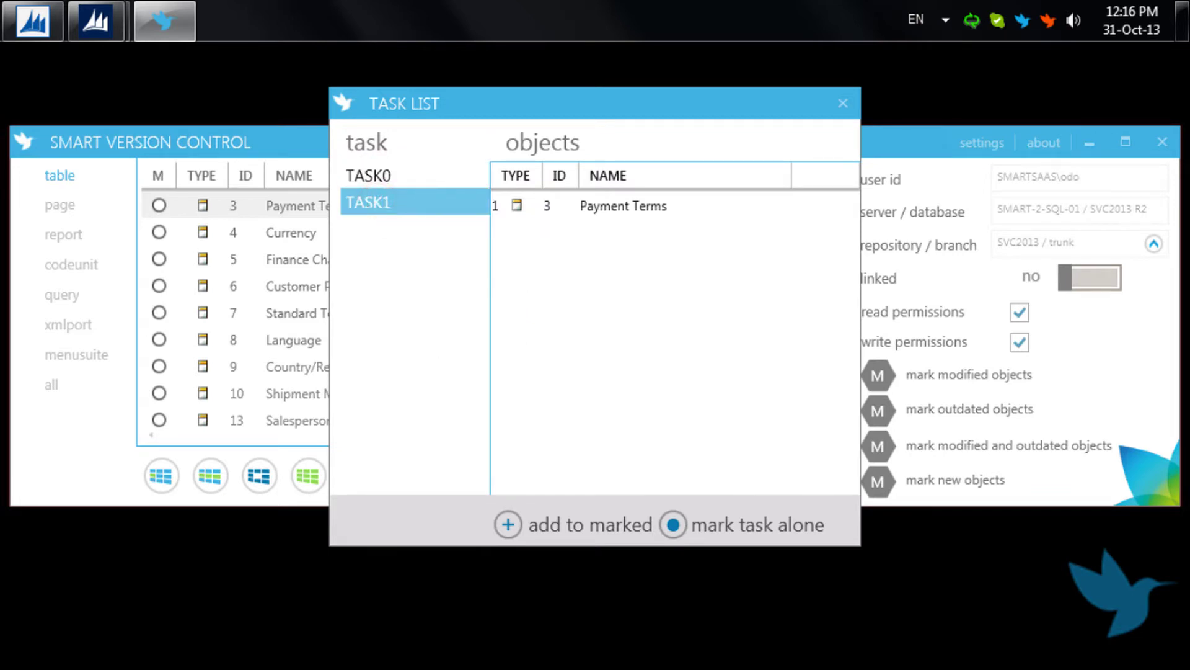
{"action": "left_click", "coordinate": [378, 174]}
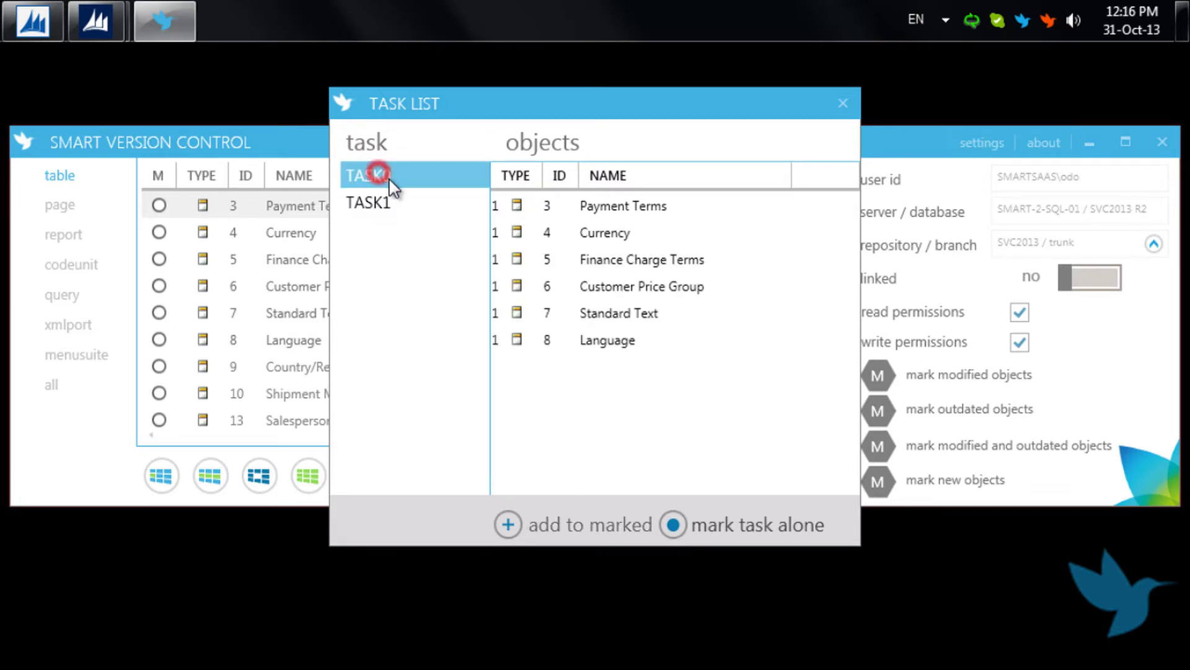
{"action": "left_click", "coordinate": [508, 524]}
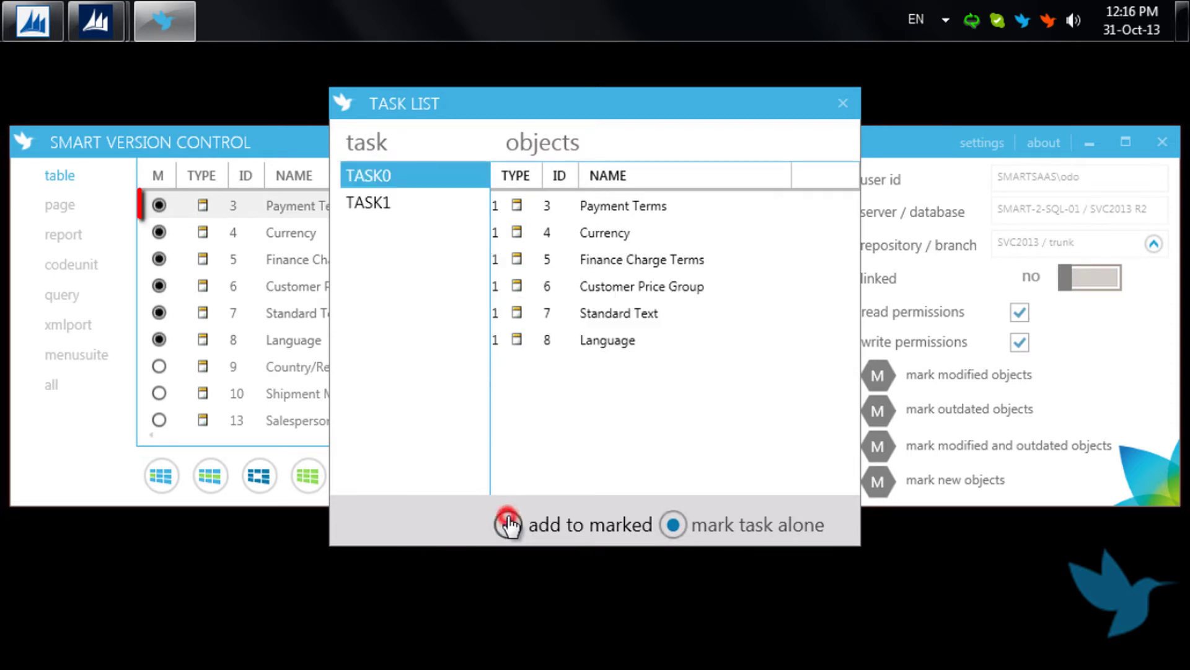
{"action": "left_click", "coordinate": [840, 103]}
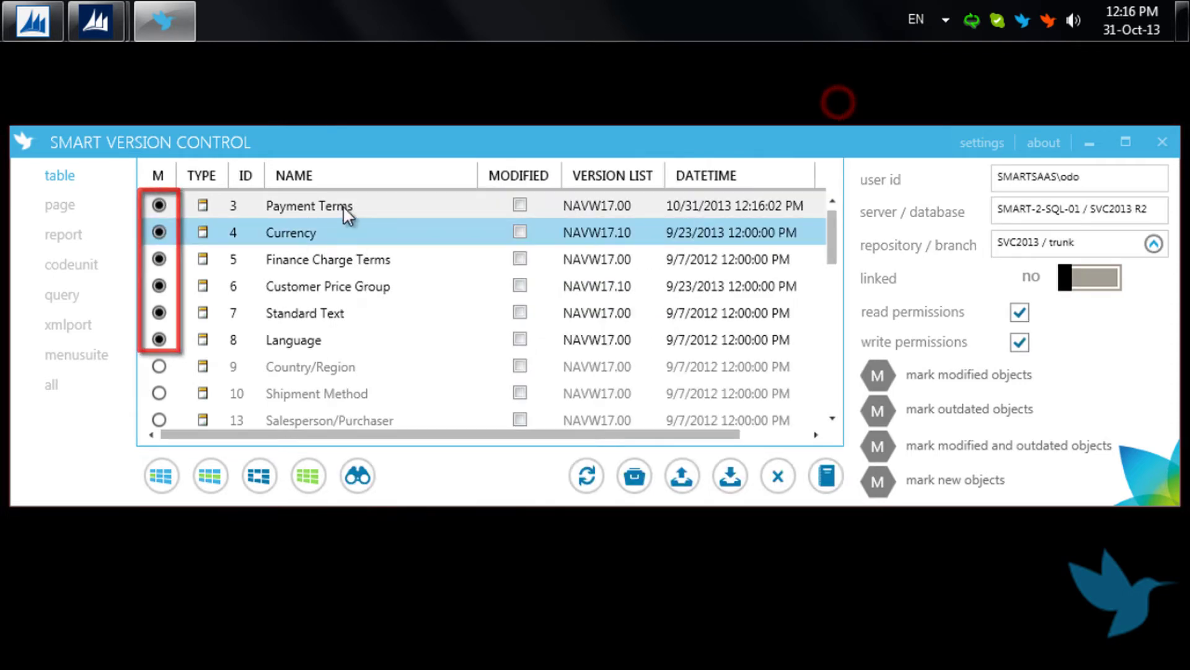
- Mark TASK1's Payment Terms alone via 'Mark task alone', then close the task list
{"action": "left_click_drag", "start_coordinate": [343, 206], "coordinate": [364, 336]}
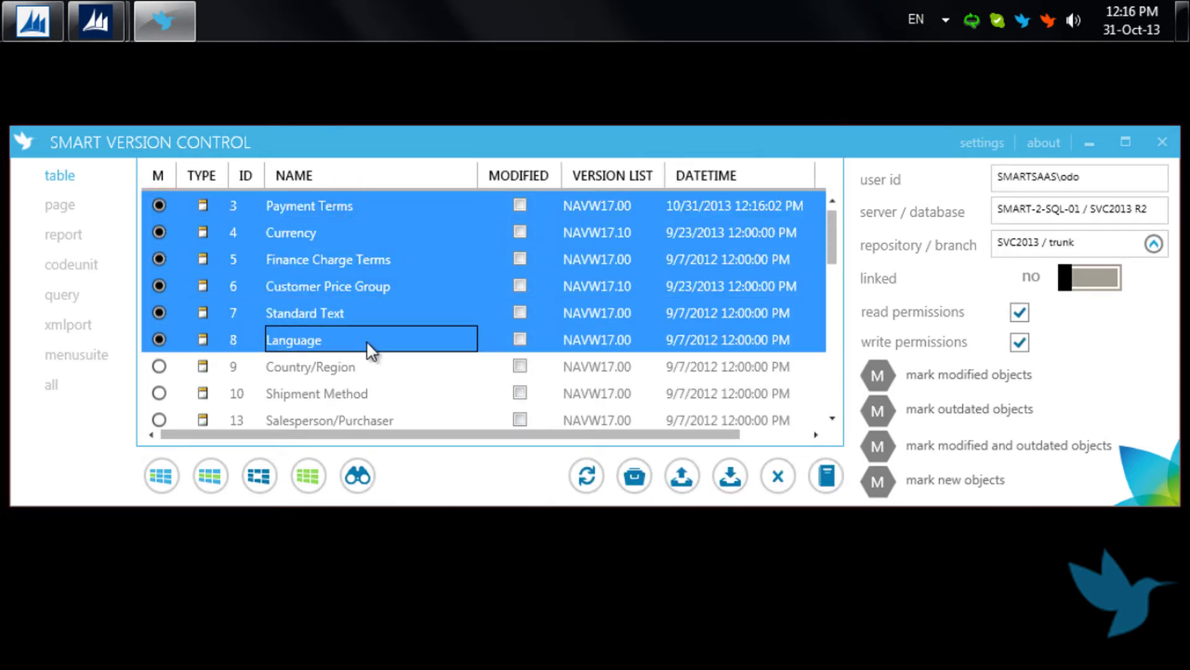
{"action": "left_click", "coordinate": [337, 206]}
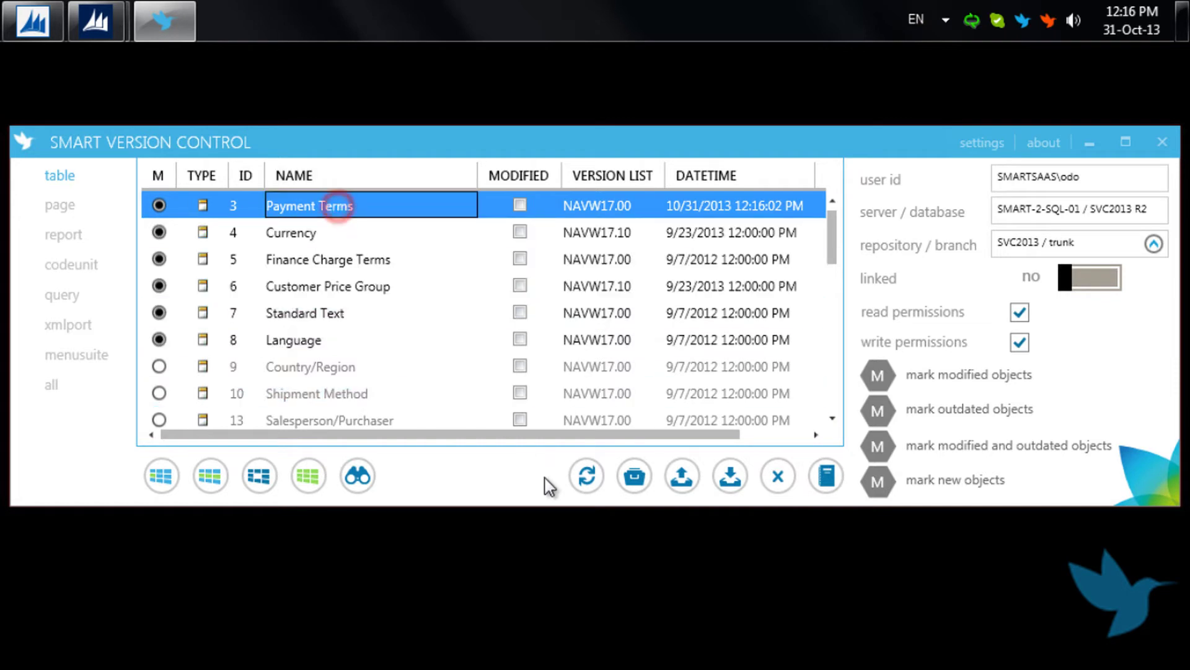
{"action": "left_click", "coordinate": [629, 476]}
{"action": "left_click", "coordinate": [371, 205]}
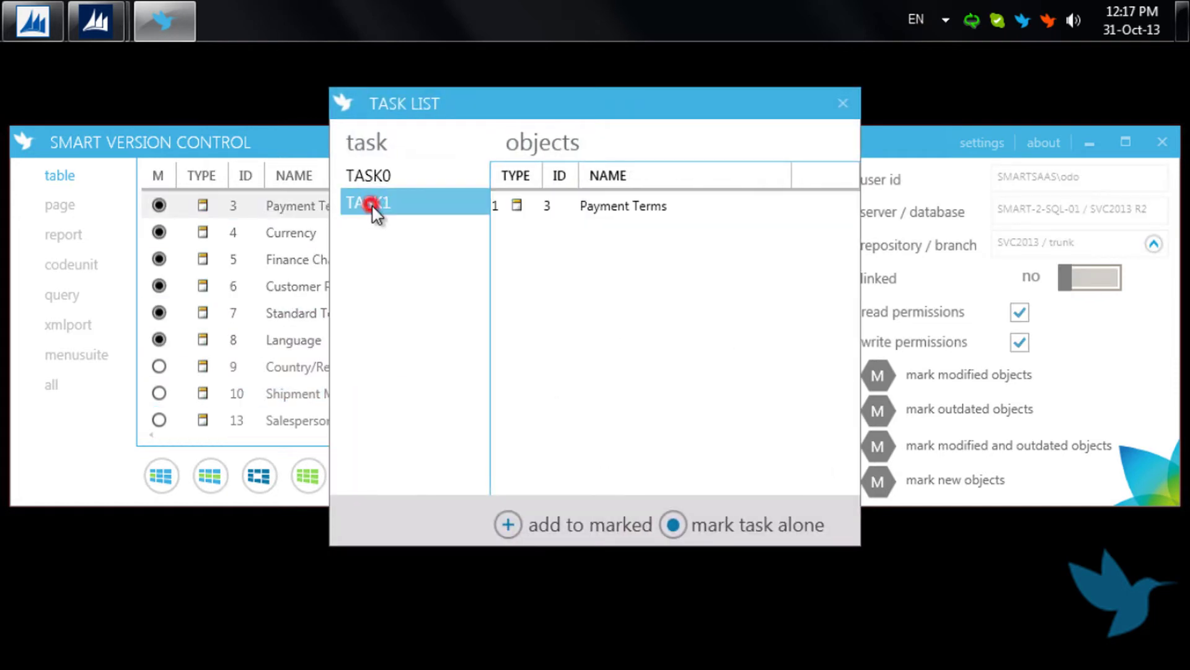
{"action": "left_click", "coordinate": [623, 205]}
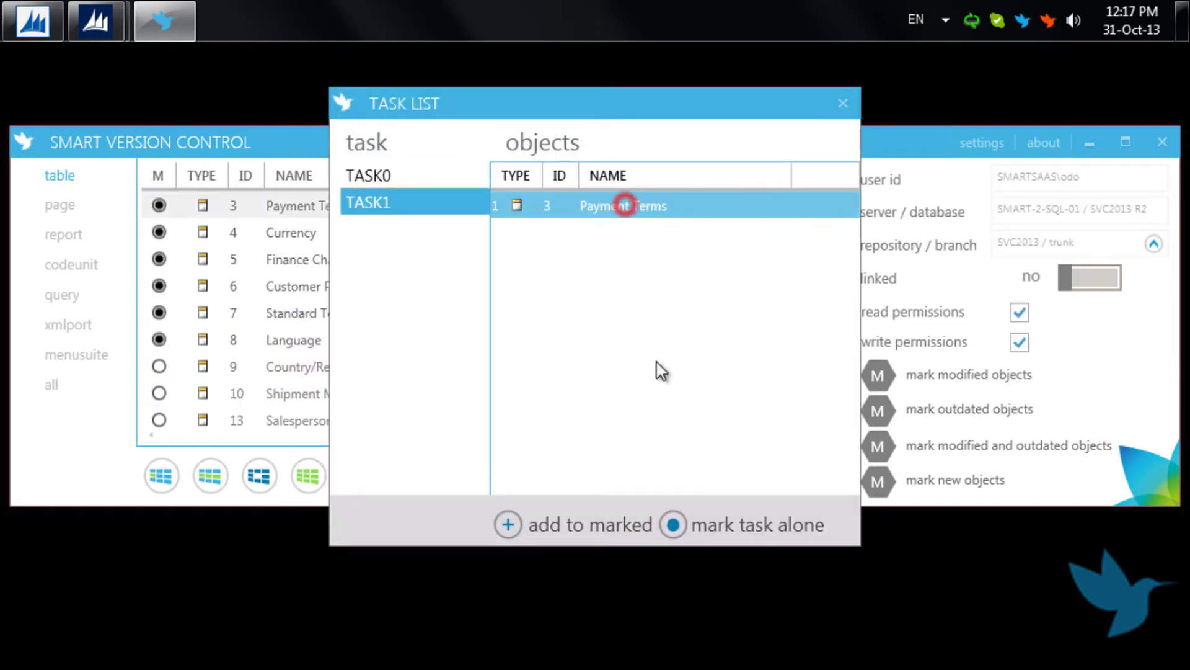
{"action": "left_click", "coordinate": [672, 524]}
{"action": "left_click", "coordinate": [839, 106]}
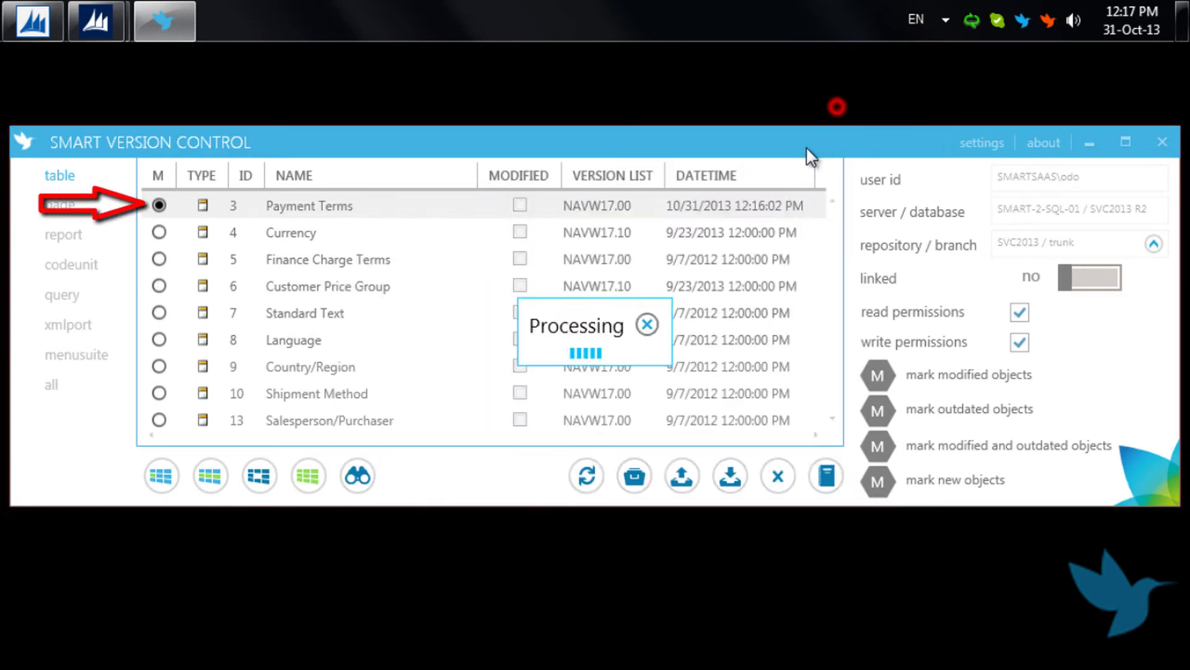
{"action": "left_click", "coordinate": [406, 203]}
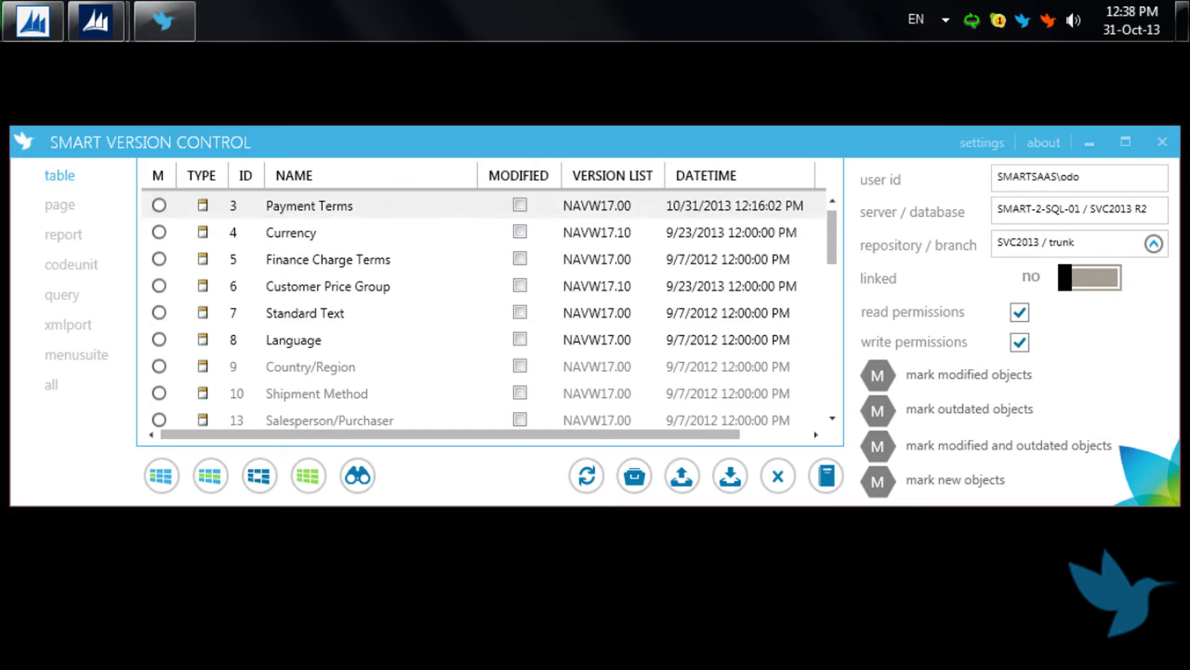
- Open Payment Terms' revision history and select revisions 9 and 10 together
{"action": "left_click", "coordinate": [410, 207]}
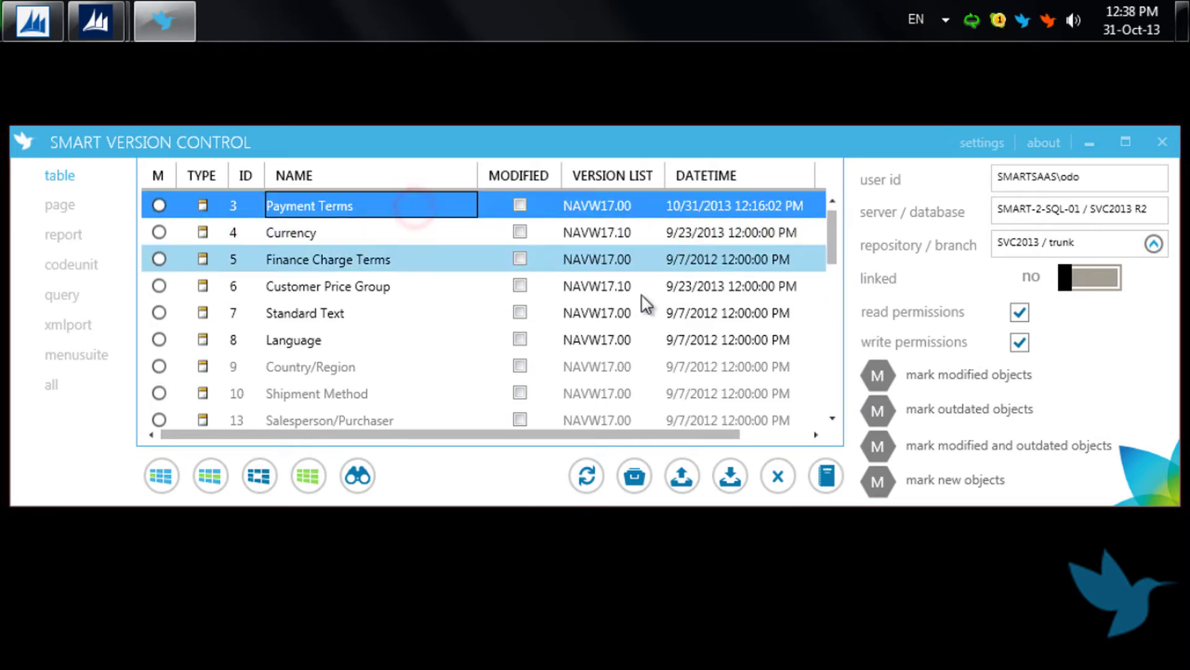
{"action": "left_click", "coordinate": [821, 475]}
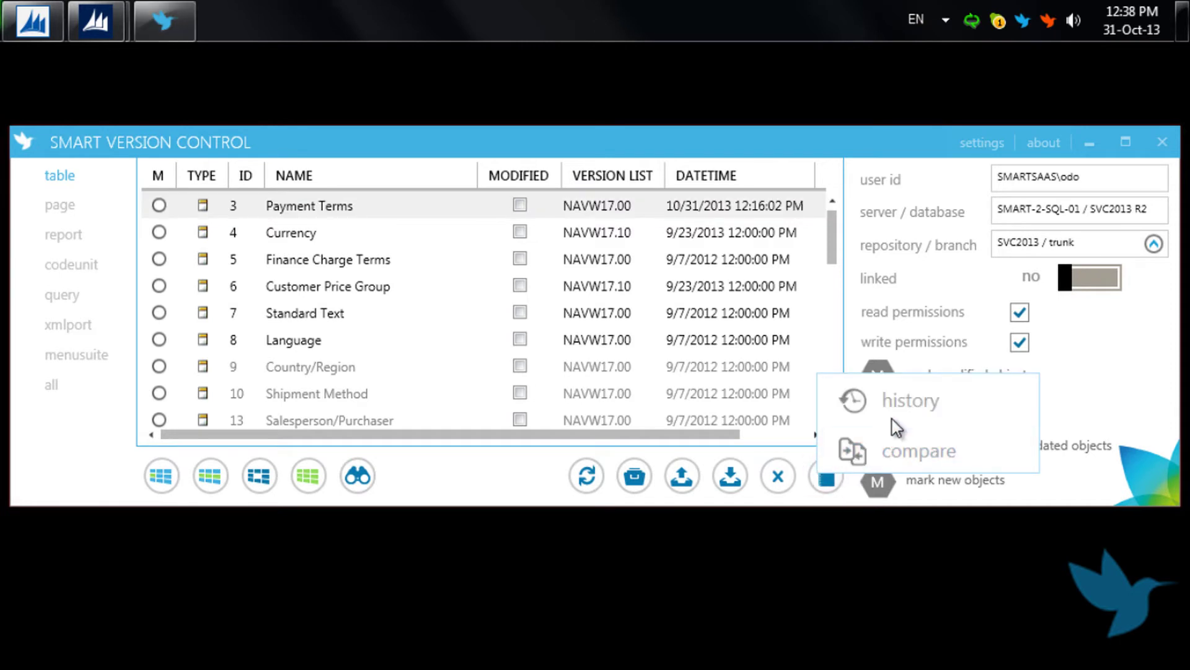
{"action": "left_click", "coordinate": [905, 404]}
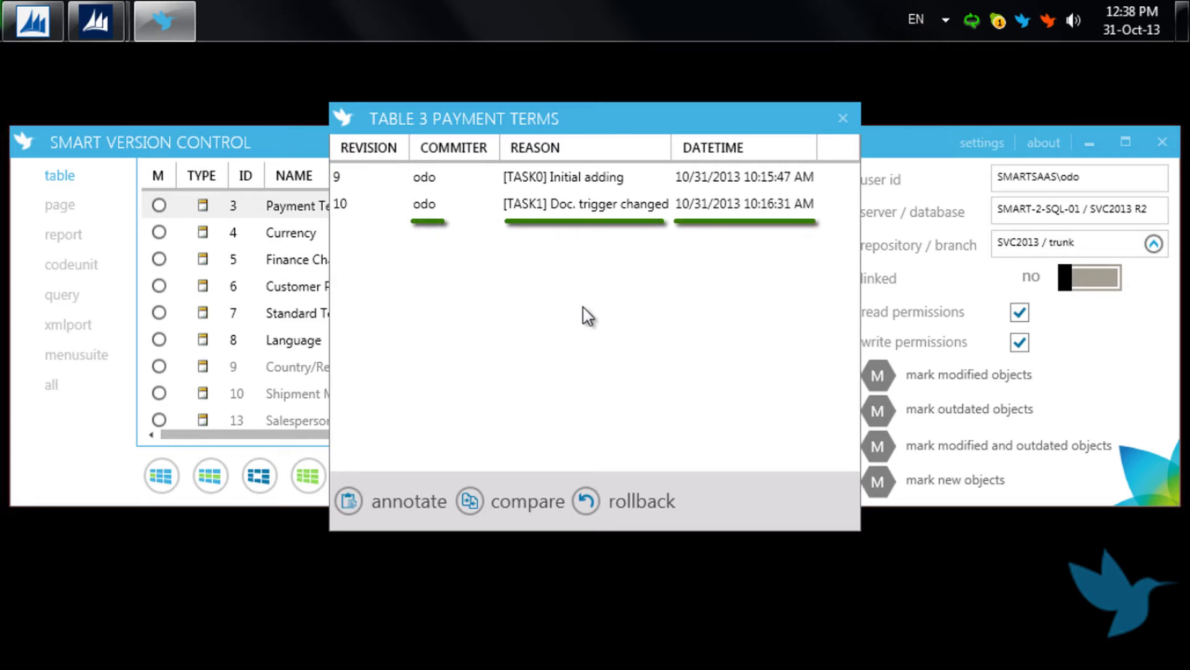
{"action": "left_click", "coordinate": [593, 174]}
{"action": "left_click", "coordinate": [592, 205], "text": "shift"}
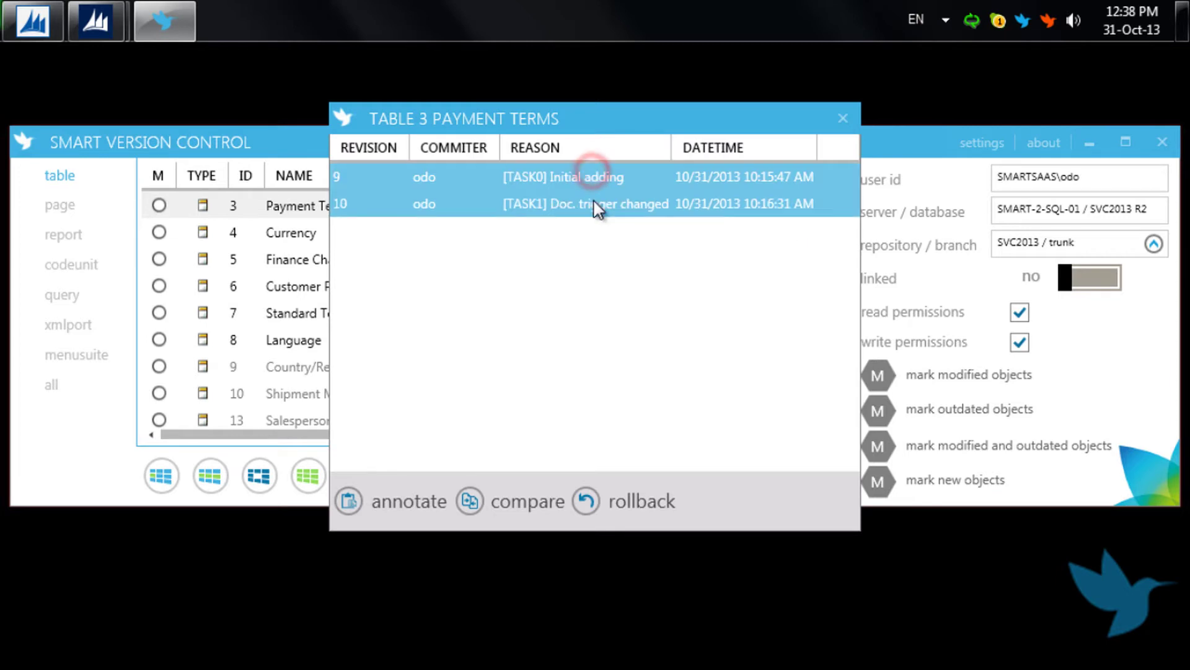
- Compare revisions 9 and 10 of Payment Terms in Beyond Compare and move to the New line difference
{"action": "left_click", "coordinate": [469, 504]}
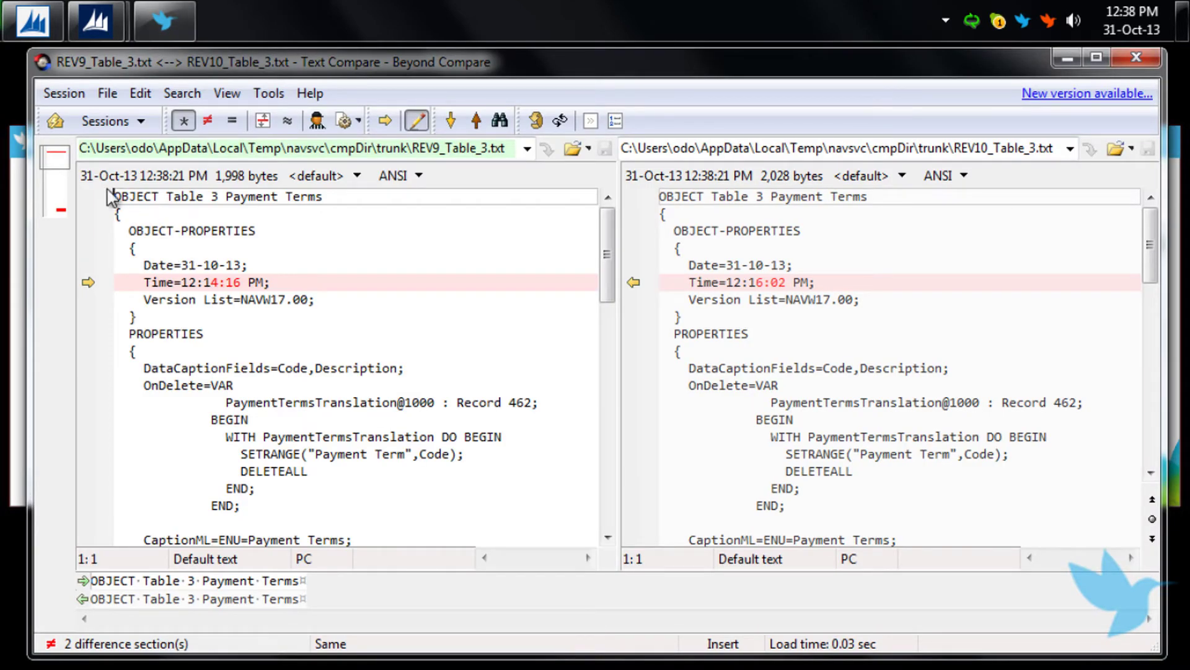
{"action": "mouse_move", "coordinate": [55, 153]}
{"action": "left_mouse_down"}
{"action": "mouse_move", "coordinate": [62, 223]}
{"action": "mouse_move", "coordinate": [56, 162]}
{"action": "mouse_move", "coordinate": [75, 149]}
{"action": "left_mouse_up"}
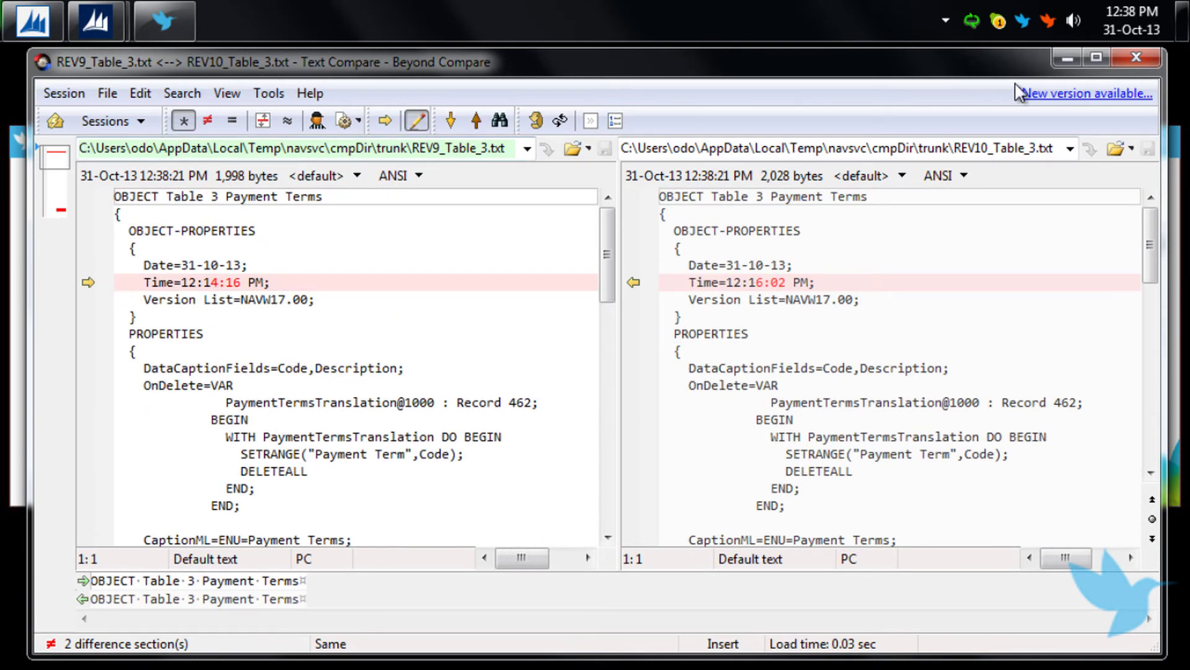
- Close the comparison, roll Payment Terms back to revision 9 and close the revision history
{"action": "left_click", "coordinate": [1122, 55]}
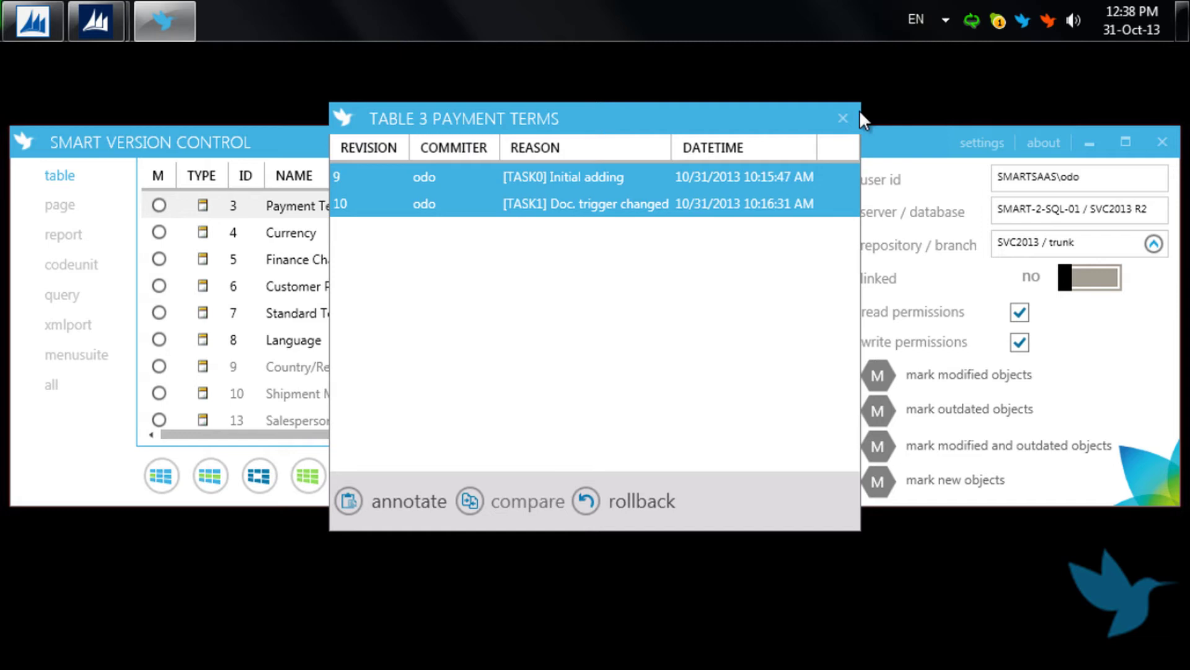
{"action": "left_click", "coordinate": [595, 180]}
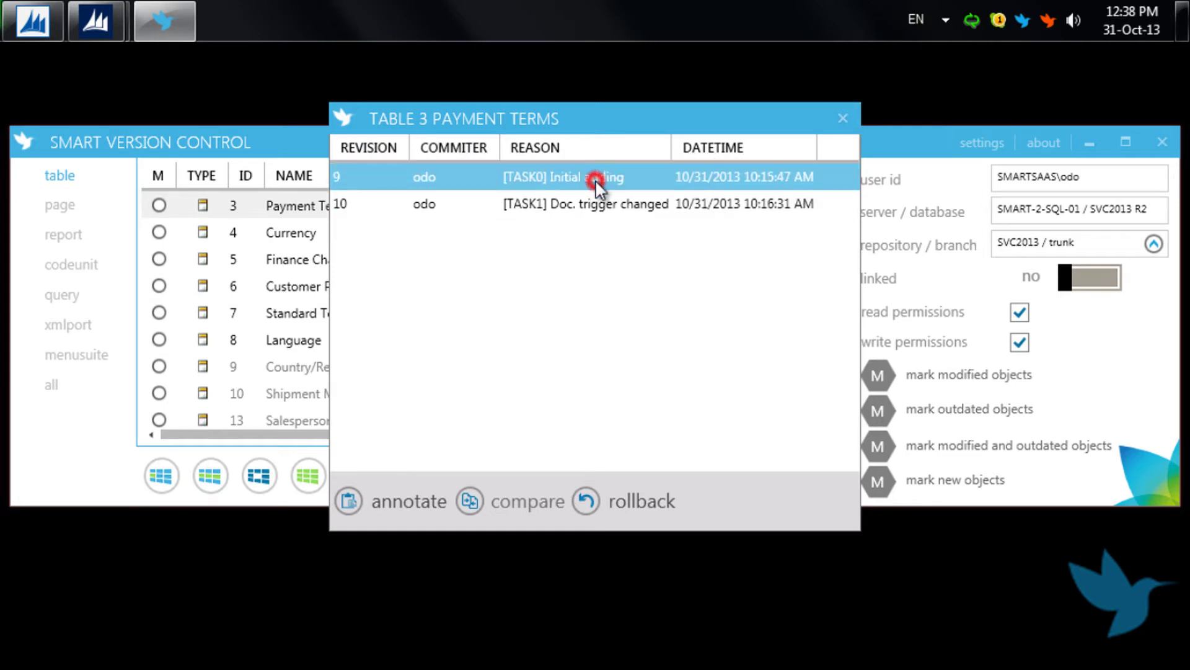
{"action": "left_click", "coordinate": [589, 503]}
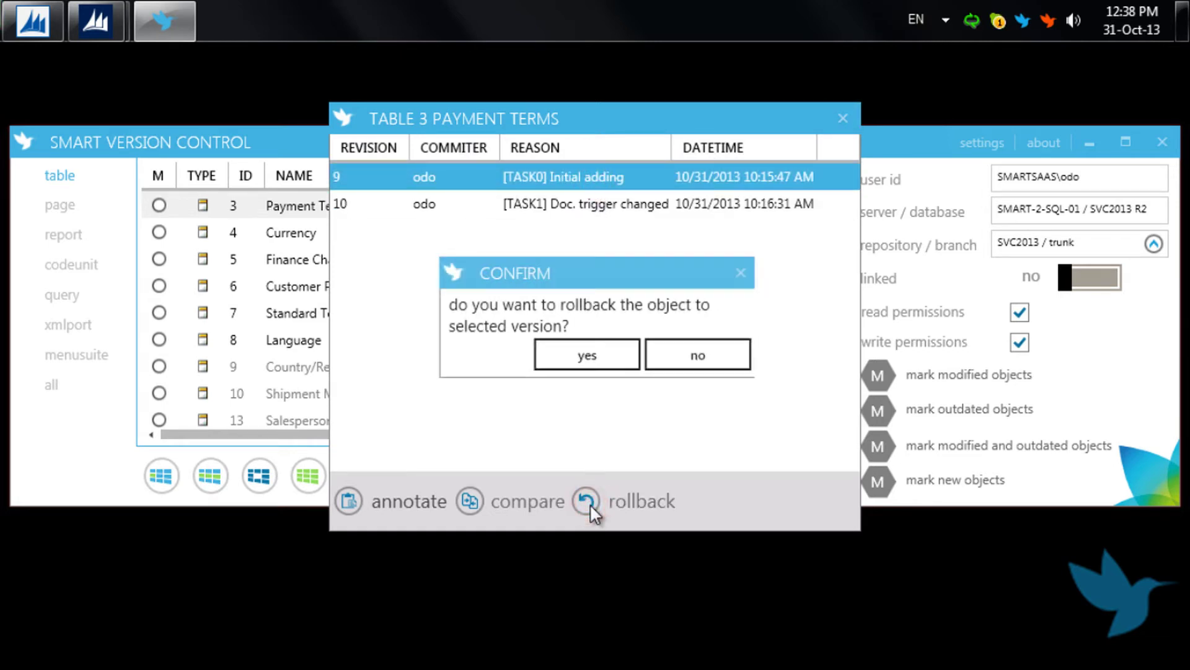
{"action": "left_click", "coordinate": [574, 352]}
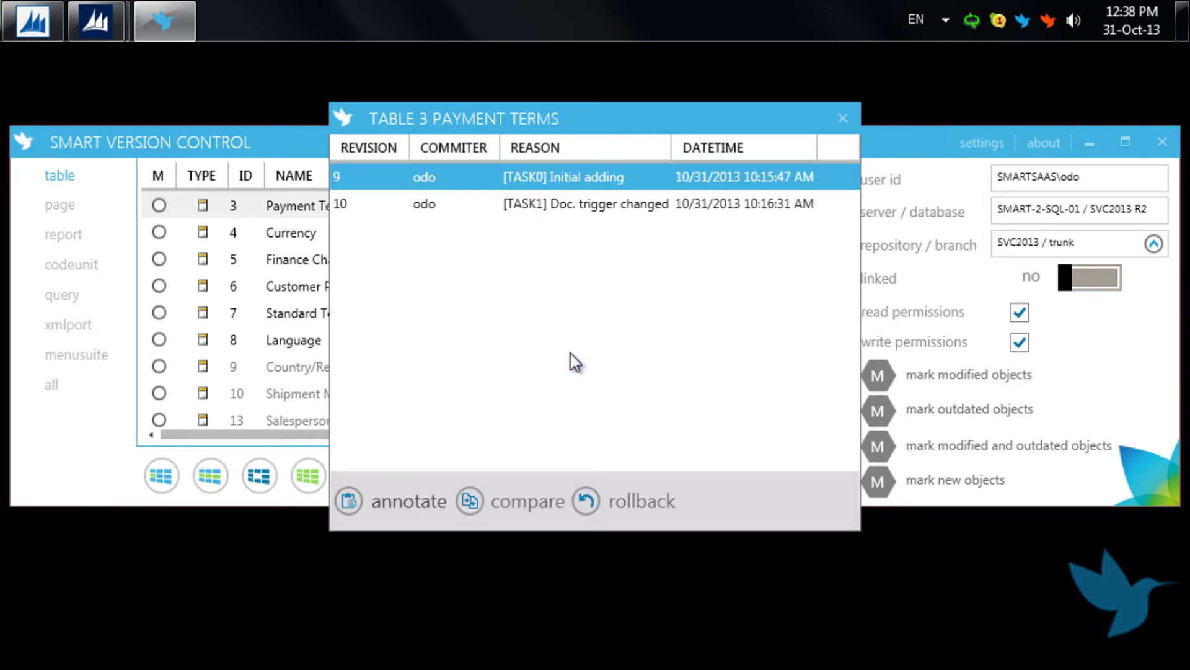
{"action": "left_click", "coordinate": [843, 118]}
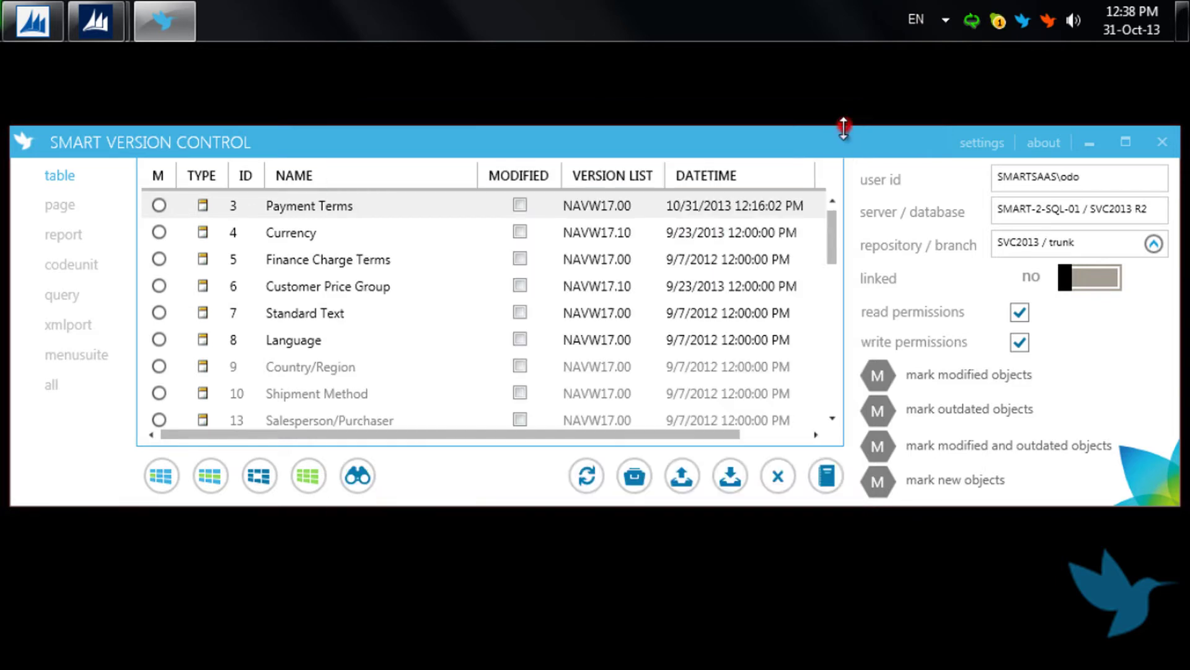
- In NAV, open the C/AL code of Payment Terms and check its now-empty Documentation trigger
{"action": "left_click", "coordinate": [52, 26]}
{"action": "left_click", "coordinate": [379, 244]}
{"action": "left_click", "coordinate": [405, 222]}
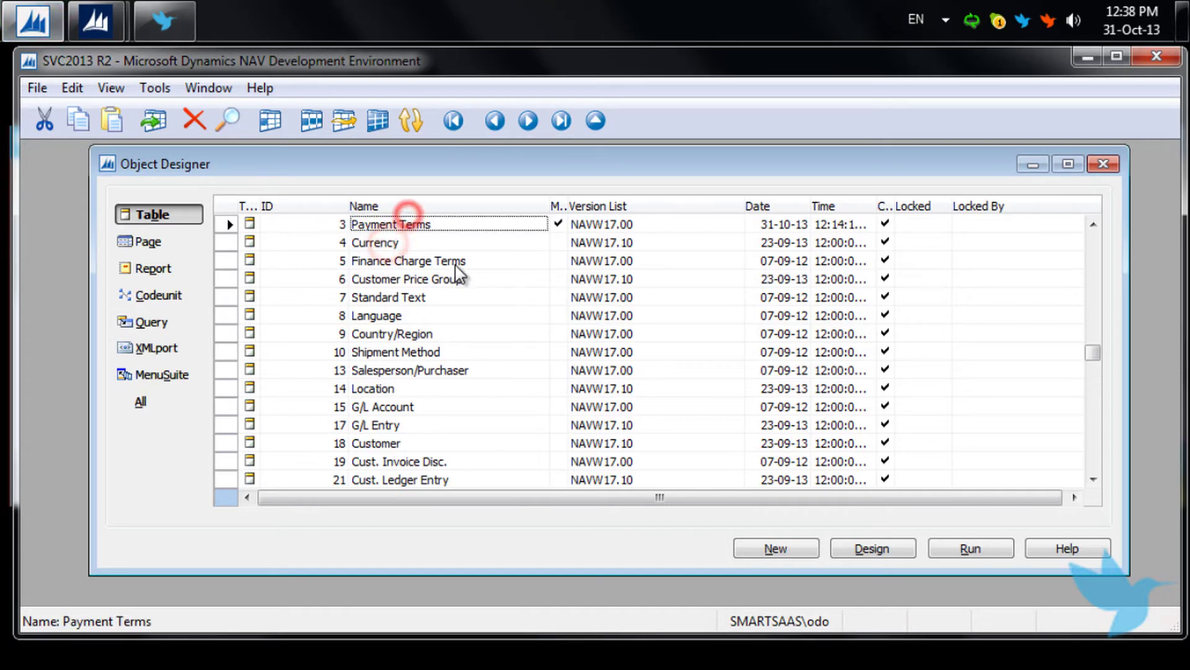
{"action": "left_click", "coordinate": [866, 545]}
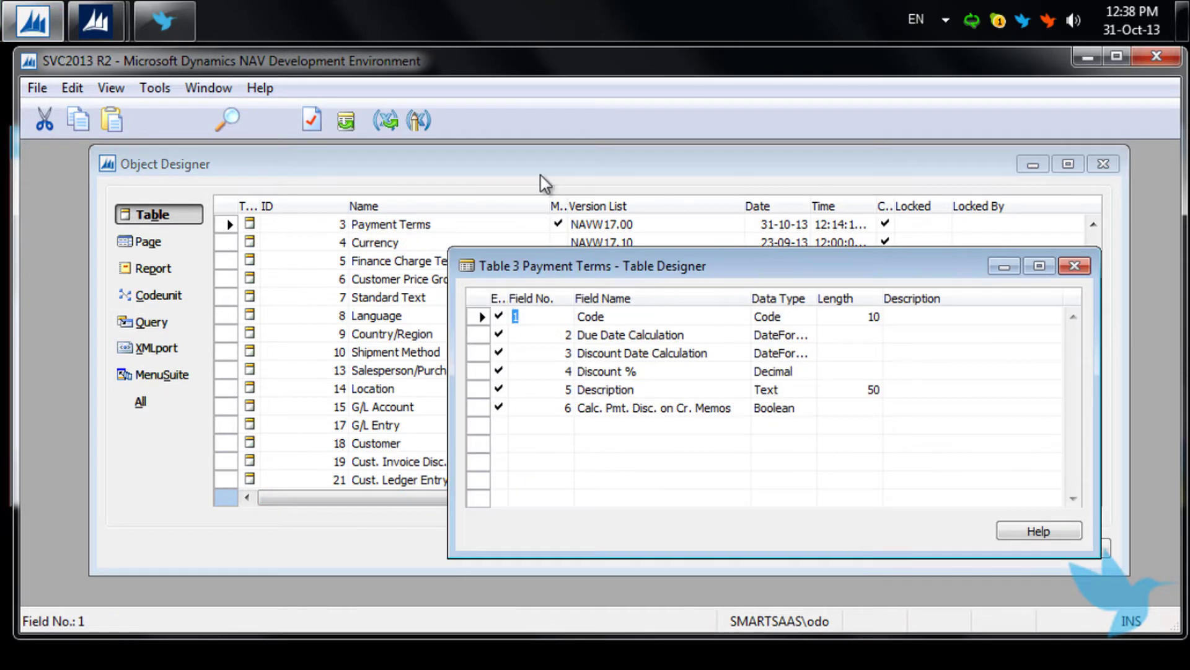
{"action": "left_click", "coordinate": [426, 121]}
{"action": "left_click", "coordinate": [248, 231]}
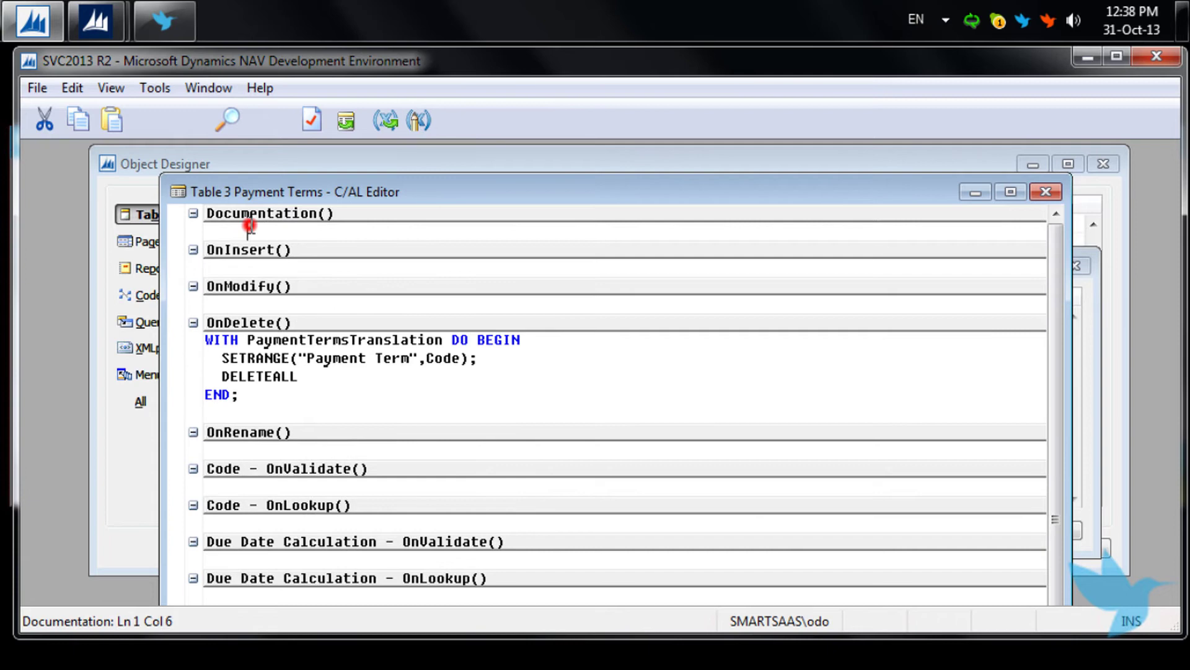
- Check the OnInsert and OnModify code, then close the C/AL editor and table designer
{"action": "left_click", "coordinate": [256, 263]}
{"action": "left_click", "coordinate": [257, 303]}
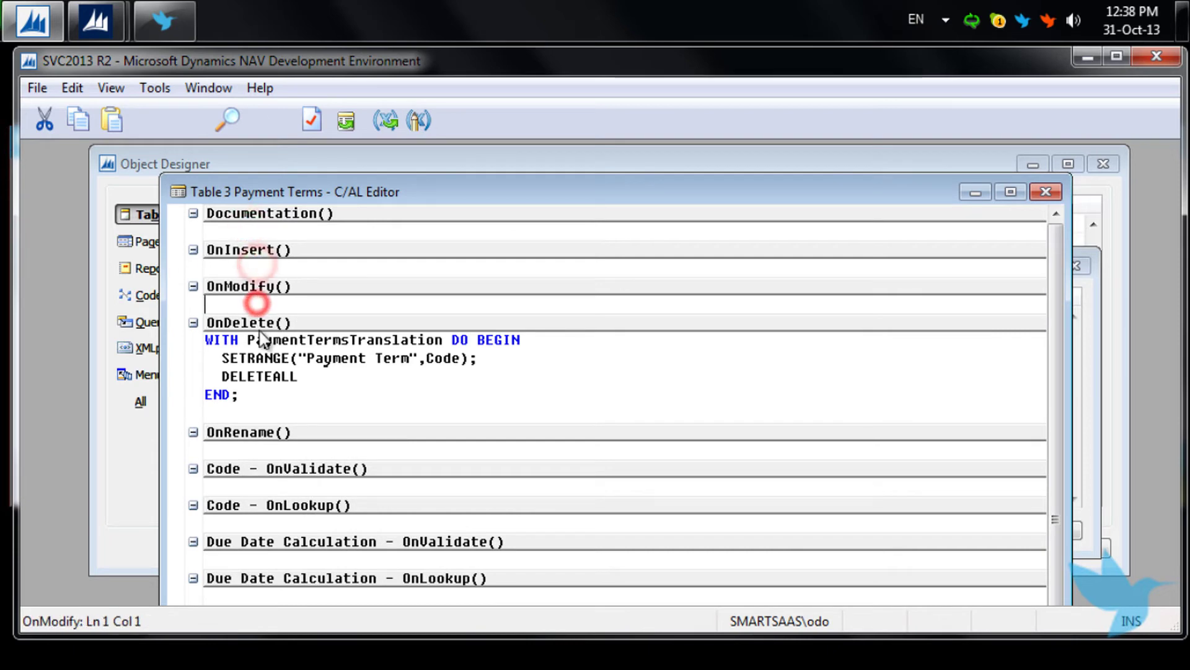
{"action": "left_click", "coordinate": [1048, 189]}
{"action": "left_click", "coordinate": [1074, 265]}
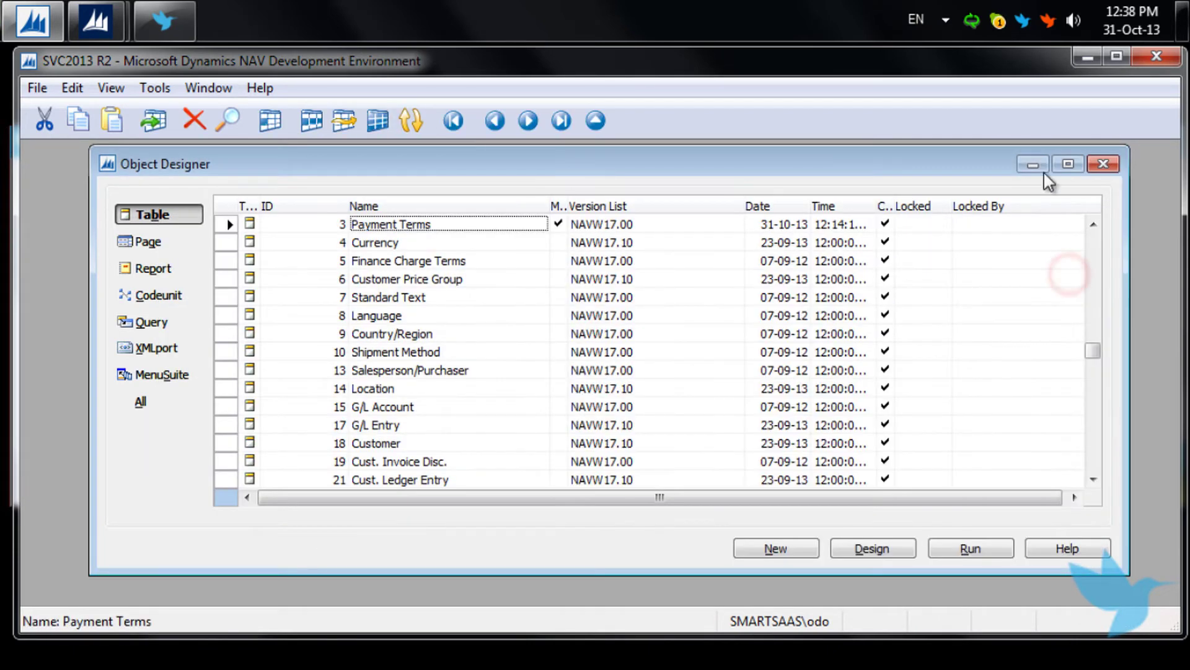
- Refresh the object list and replace Payment Terms with its latest revision
{"action": "left_click", "coordinate": [1085, 59]}
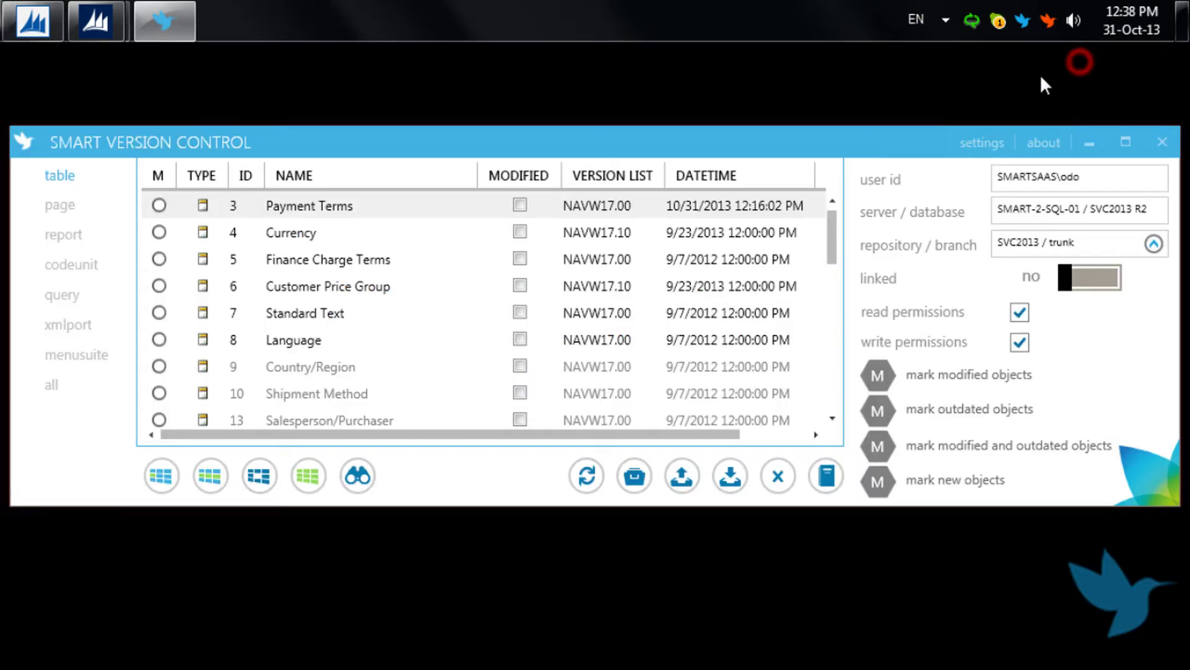
{"action": "left_click", "coordinate": [403, 198]}
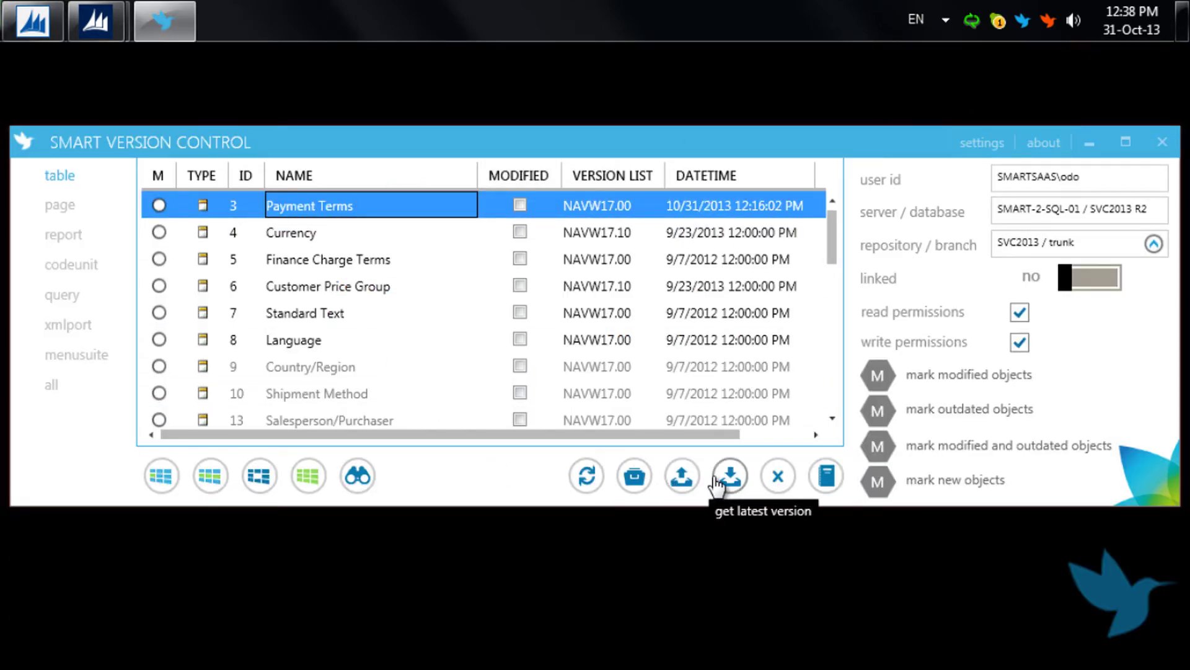
{"action": "left_click", "coordinate": [586, 478]}
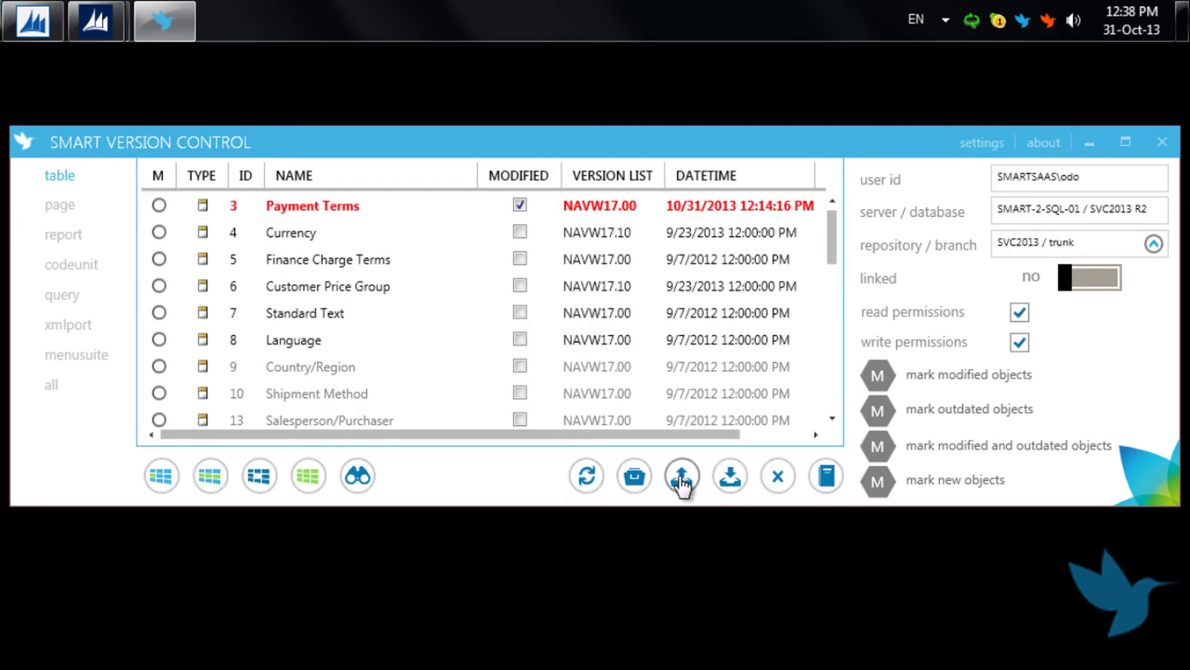
{"action": "left_click", "coordinate": [452, 205]}
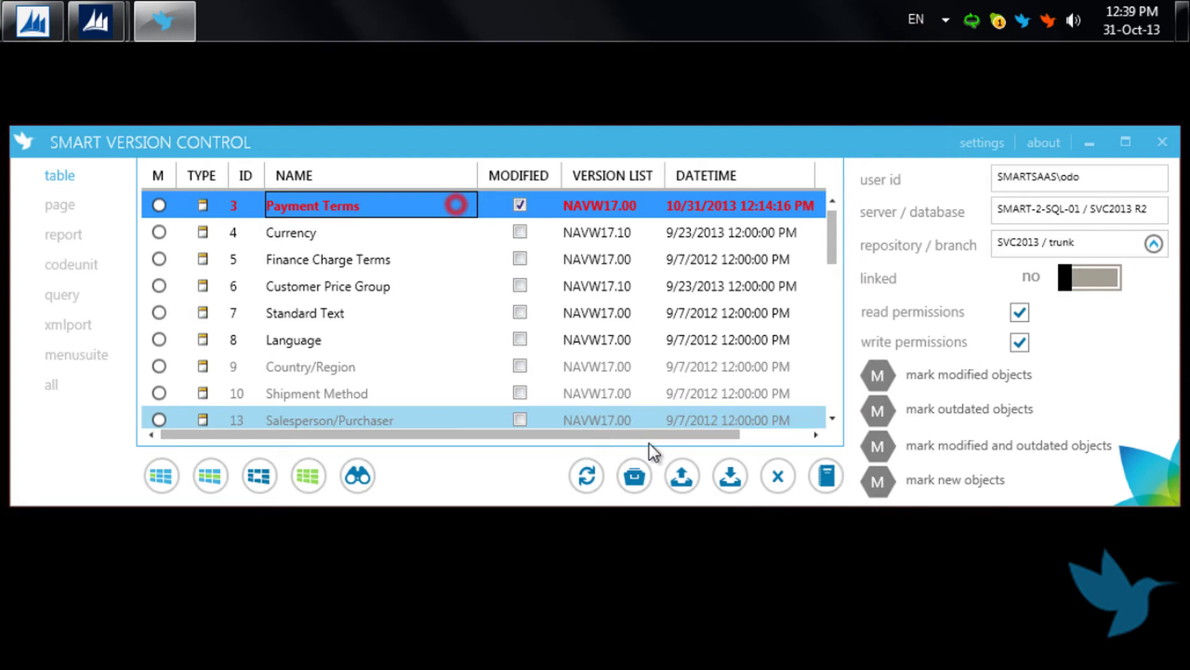
{"action": "left_click", "coordinate": [728, 479]}
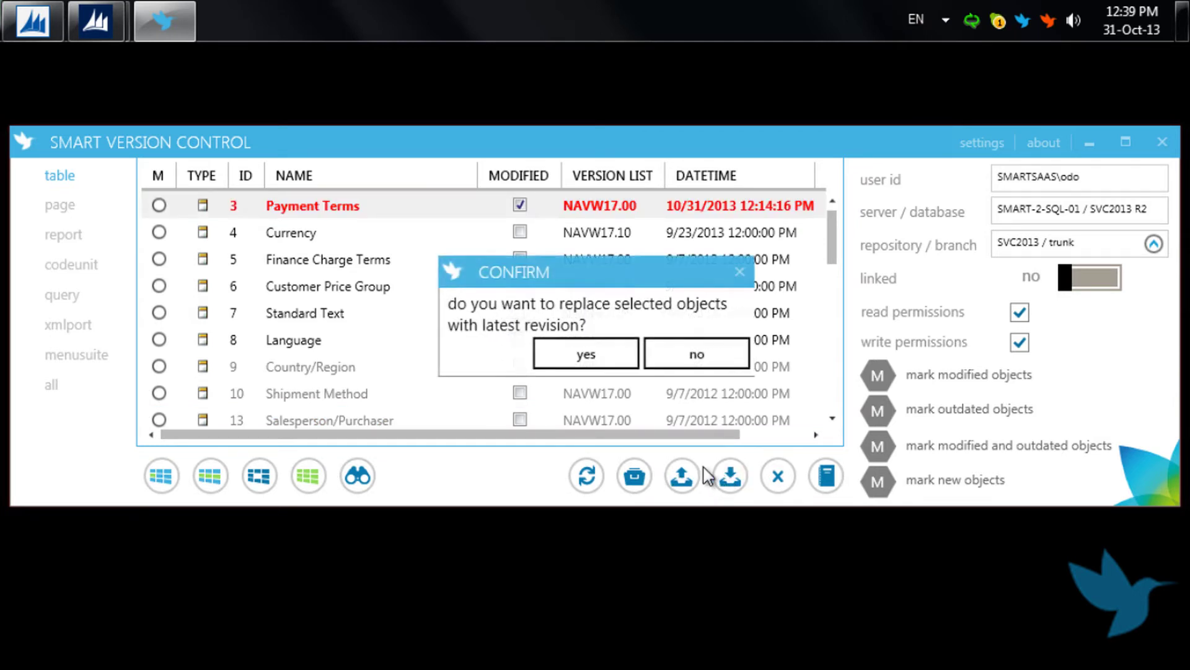
{"action": "left_click", "coordinate": [583, 358]}
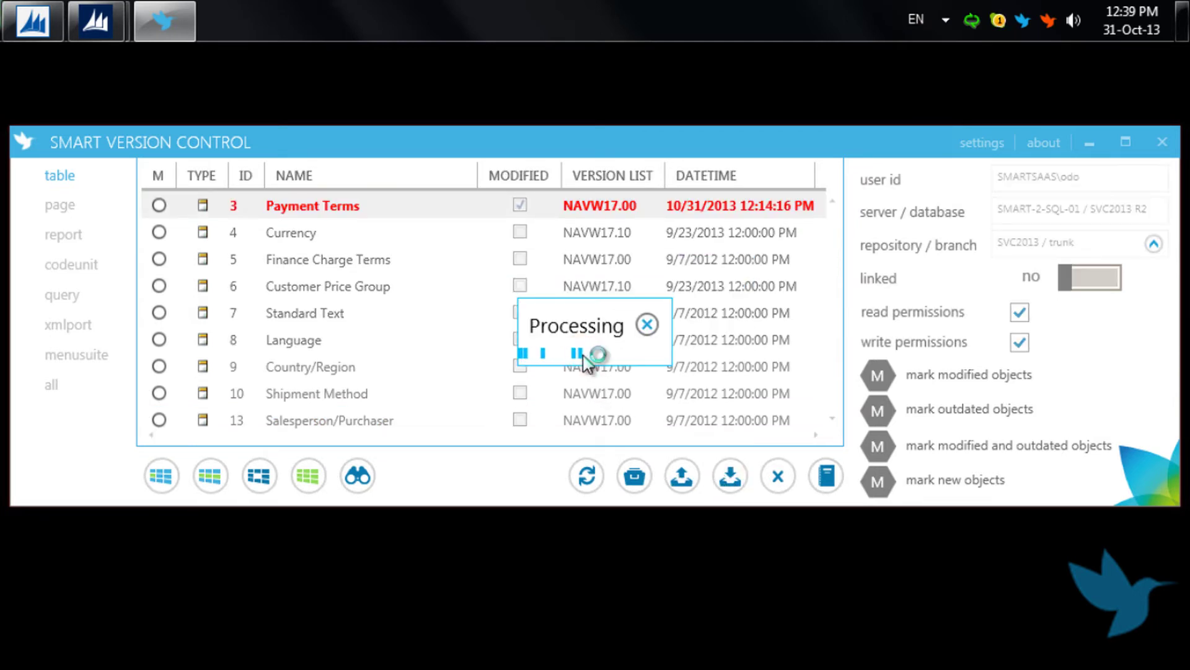
{"action": "left_click", "coordinate": [319, 205]}
- Reopen Payment Terms' C/AL code in NAV to verify New line is back, then close it
{"action": "left_click", "coordinate": [36, 28]}
{"action": "left_click", "coordinate": [414, 261]}
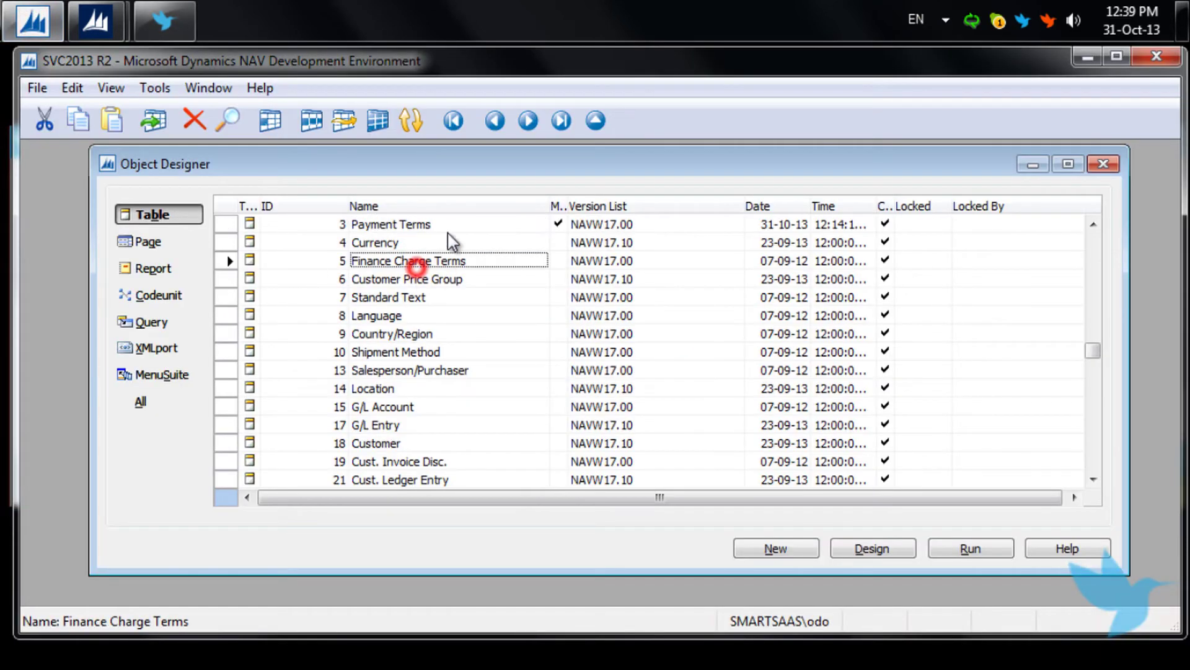
{"action": "left_click", "coordinate": [448, 224]}
{"action": "left_click", "coordinate": [855, 548]}
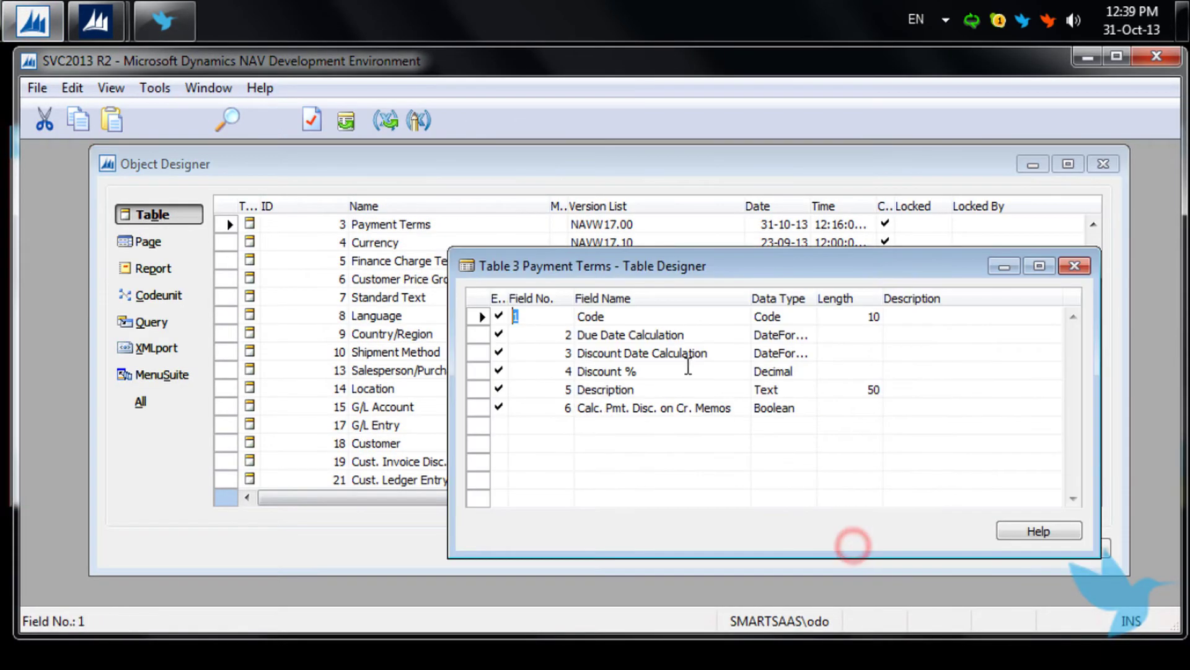
{"action": "left_click", "coordinate": [420, 120]}
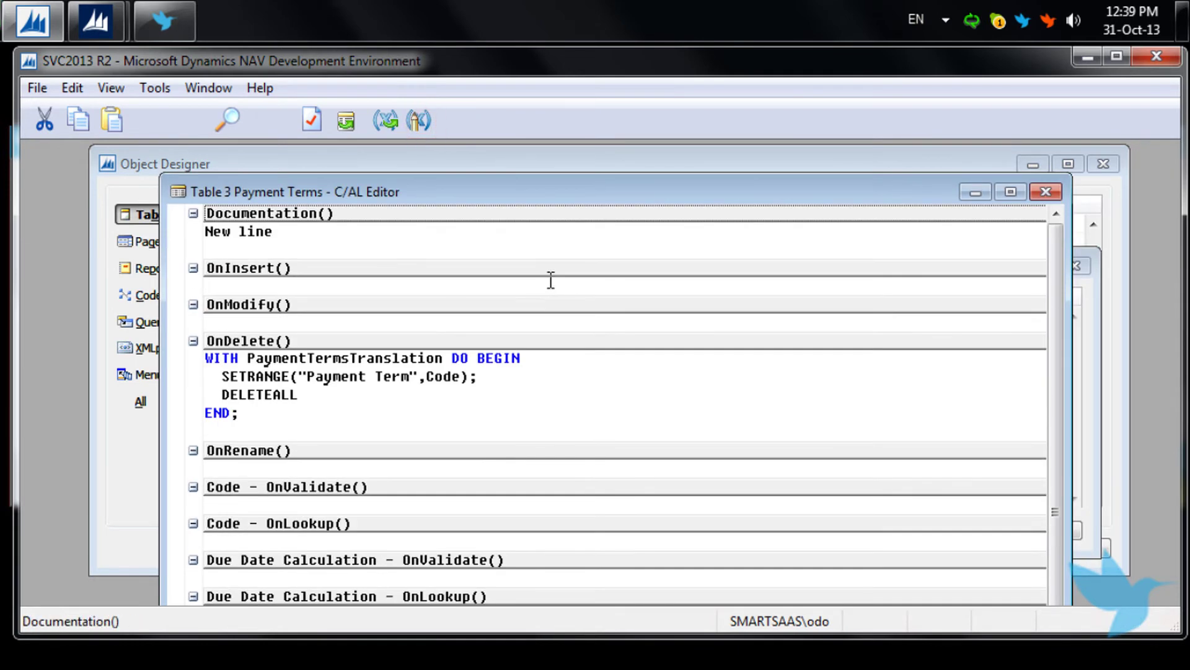
{"action": "left_click", "coordinate": [1046, 191]}
{"action": "left_click", "coordinate": [1070, 267]}
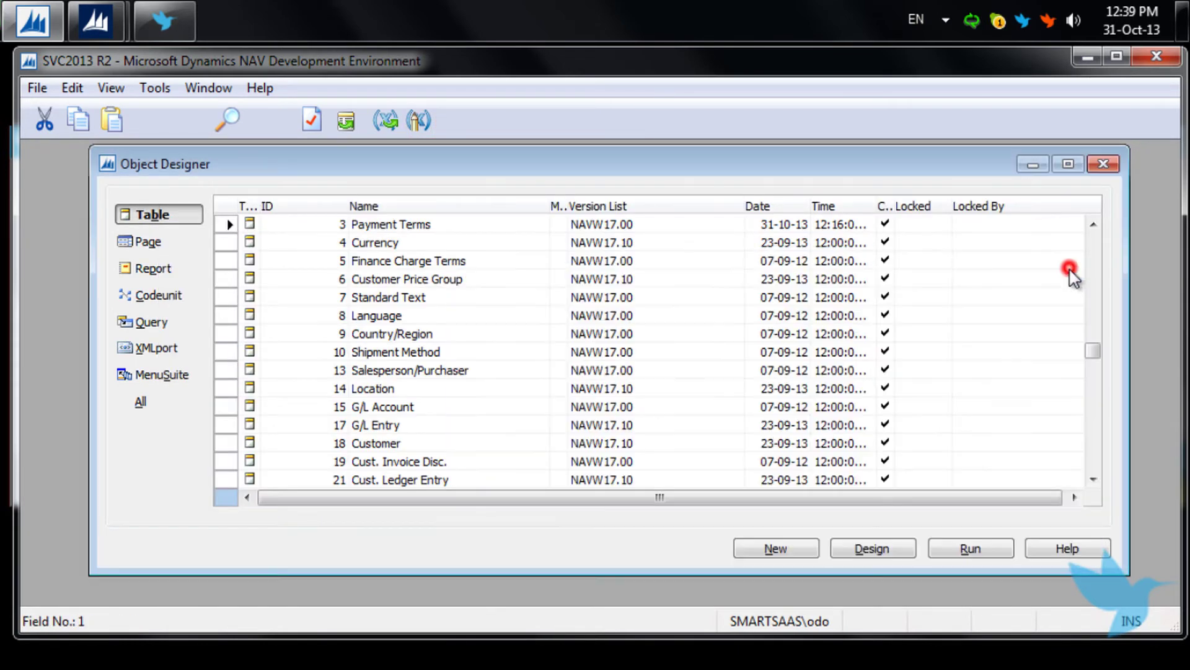
- Open the Payment Terms revision history and annotate revision 10
{"action": "left_click", "coordinate": [1085, 55]}
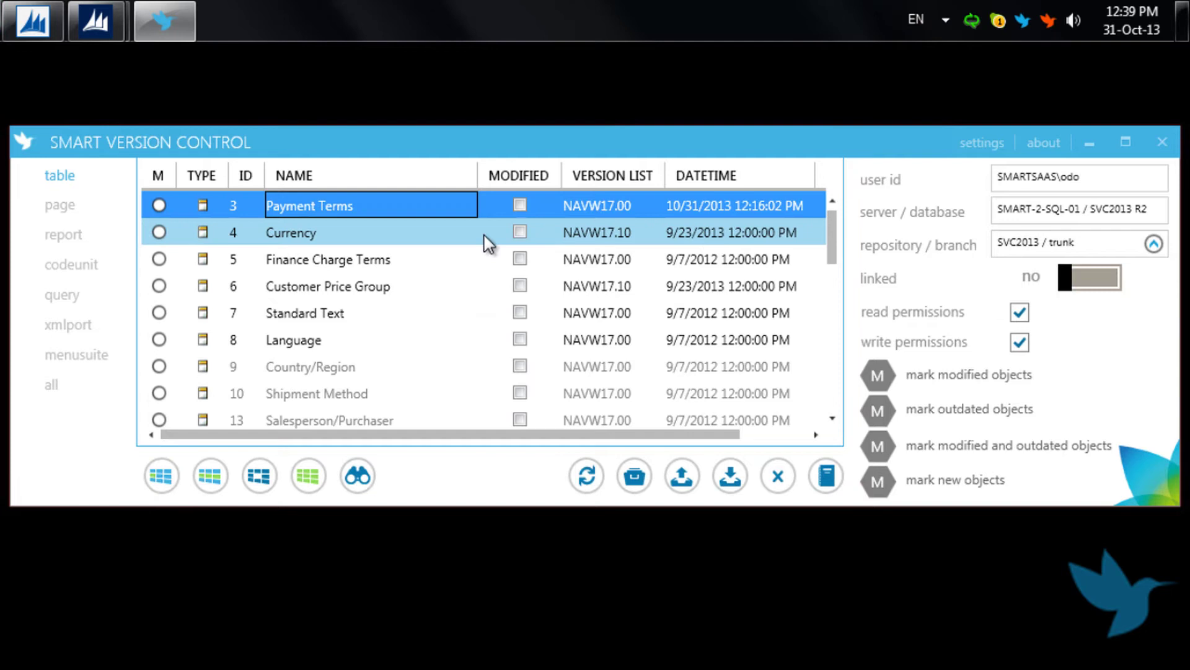
{"action": "left_click", "coordinate": [825, 476]}
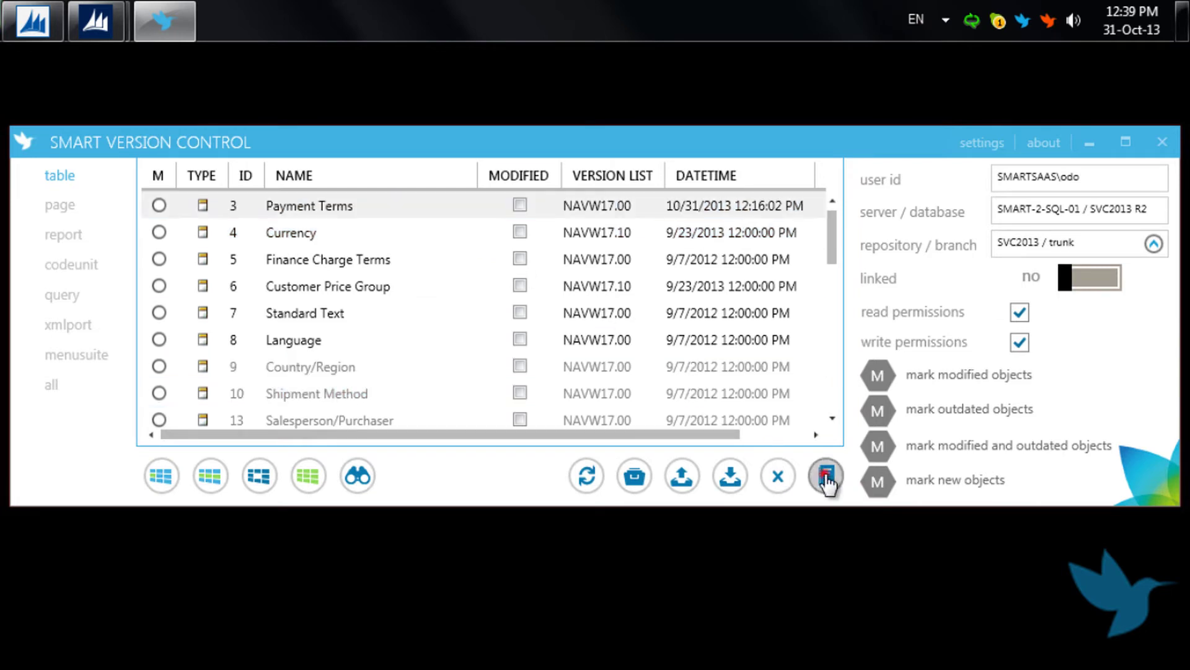
{"action": "left_click", "coordinate": [914, 403]}
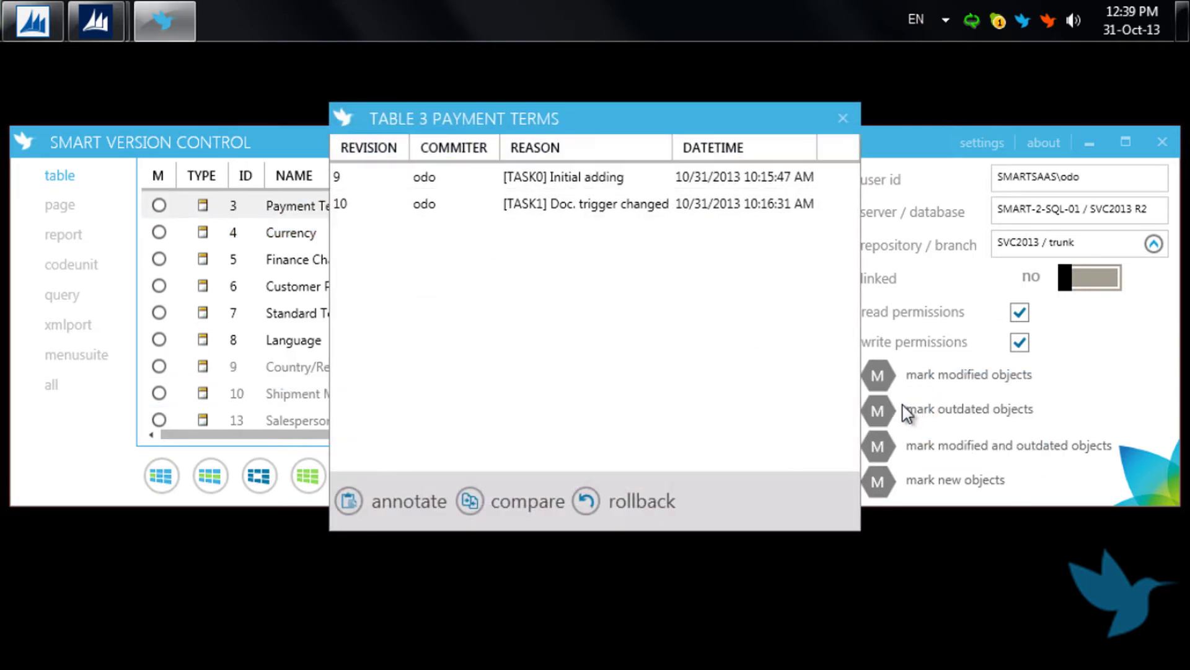
{"action": "left_click", "coordinate": [583, 206]}
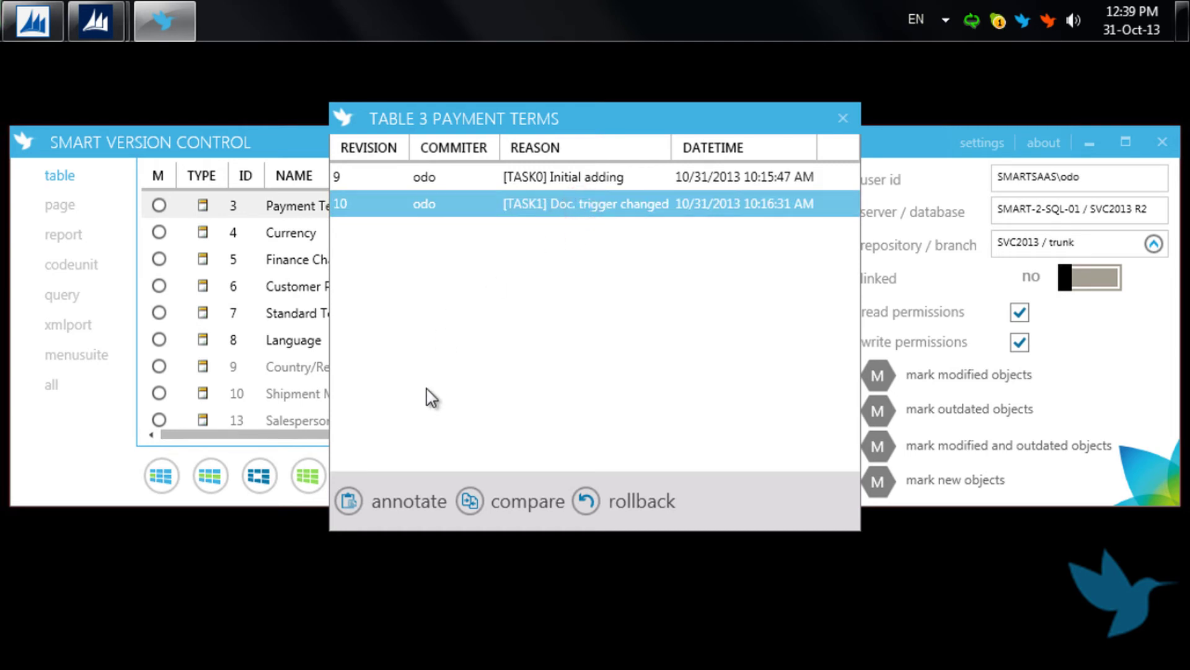
{"action": "left_click", "coordinate": [421, 502]}
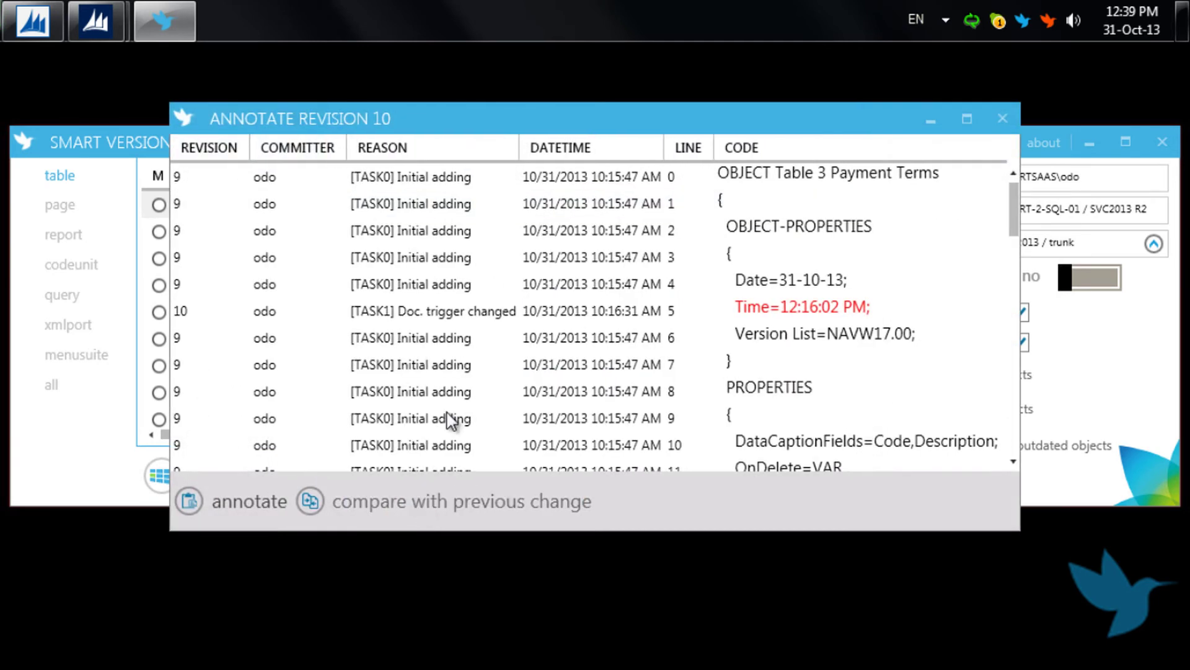
- Enlarge the annotation window and scroll to row 59, the New line block credited to TASK1
{"action": "mouse_move", "coordinate": [171, 530]}
{"action": "left_mouse_down"}
{"action": "mouse_move", "coordinate": [58, 632]}
{"action": "mouse_move", "coordinate": [23, 634]}
{"action": "mouse_move", "coordinate": [11, 662]}
{"action": "left_mouse_up"}
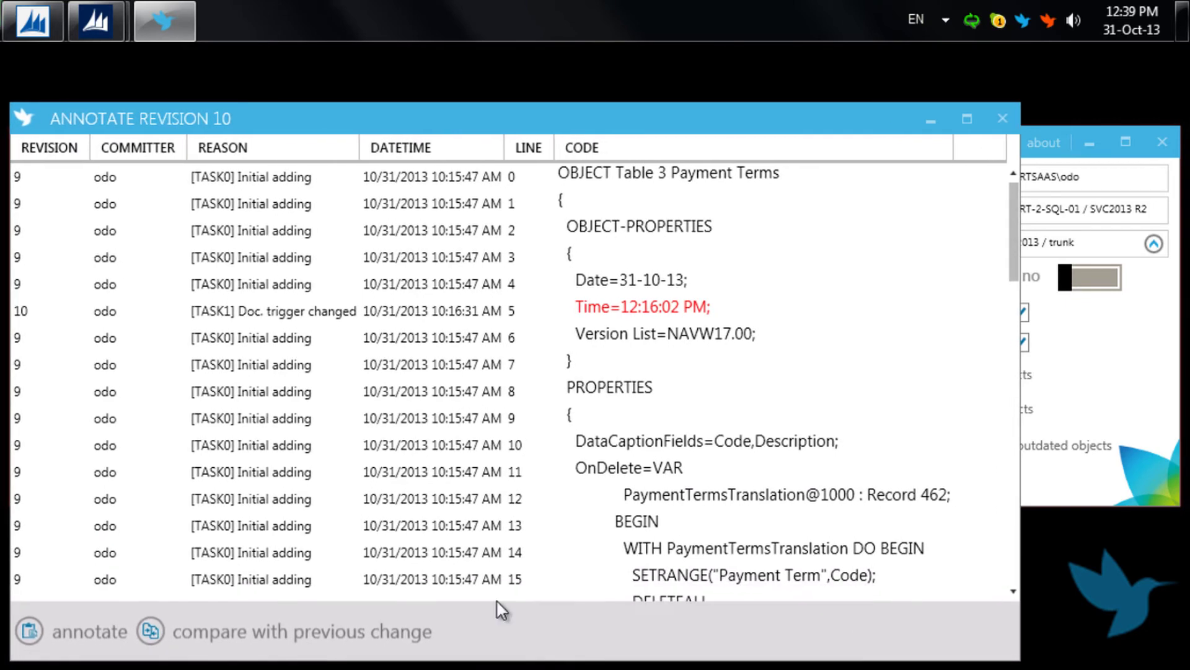
{"action": "scroll", "coordinate": [786, 193], "scroll_direction": "down", "scroll_amount": 15}
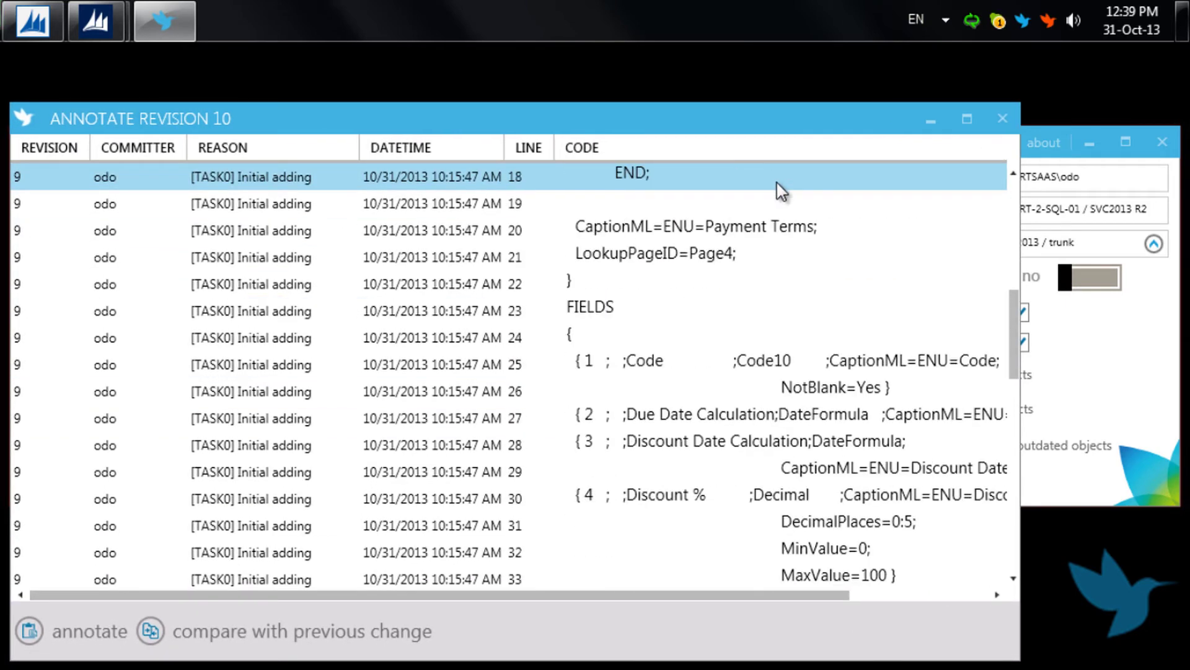
{"action": "scroll", "coordinate": [772, 218], "scroll_direction": "down", "scroll_amount": 2}
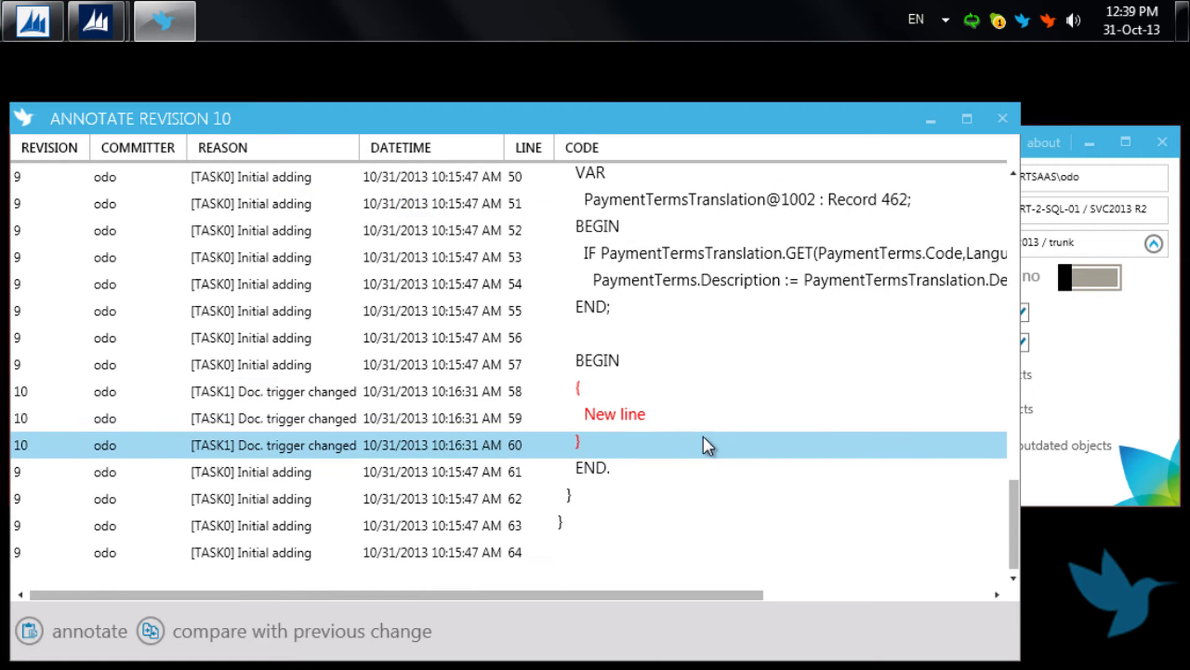
{"action": "left_click", "coordinate": [703, 415]}
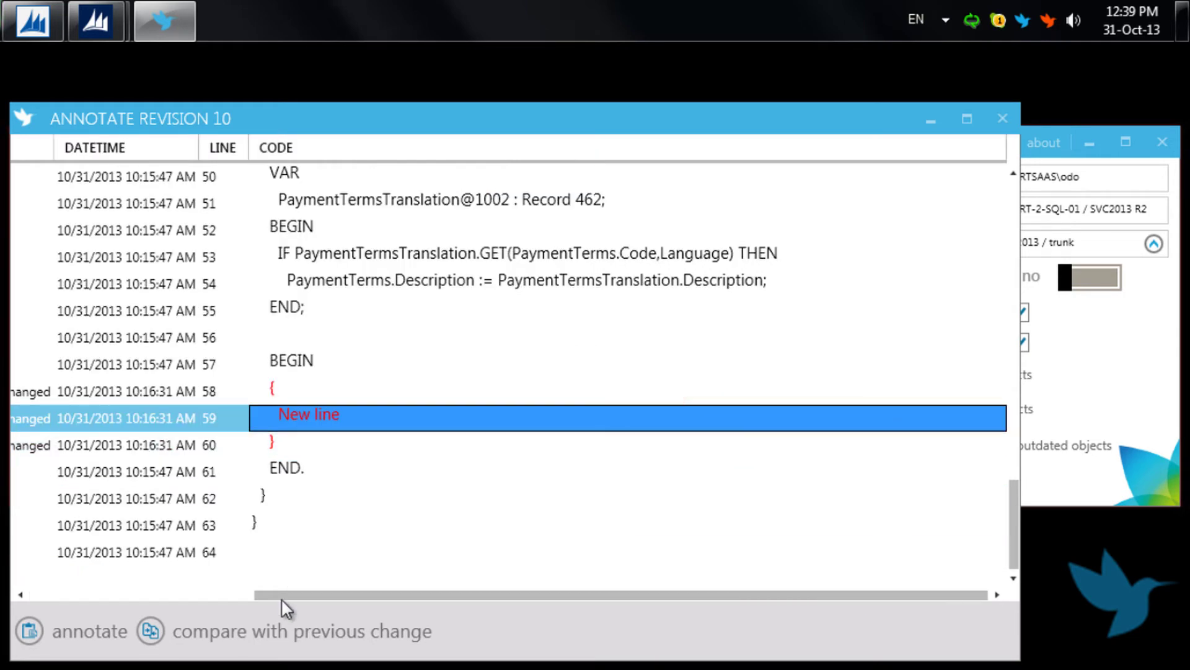
{"action": "left_click_drag", "start_coordinate": [274, 596], "coordinate": [50, 595]}
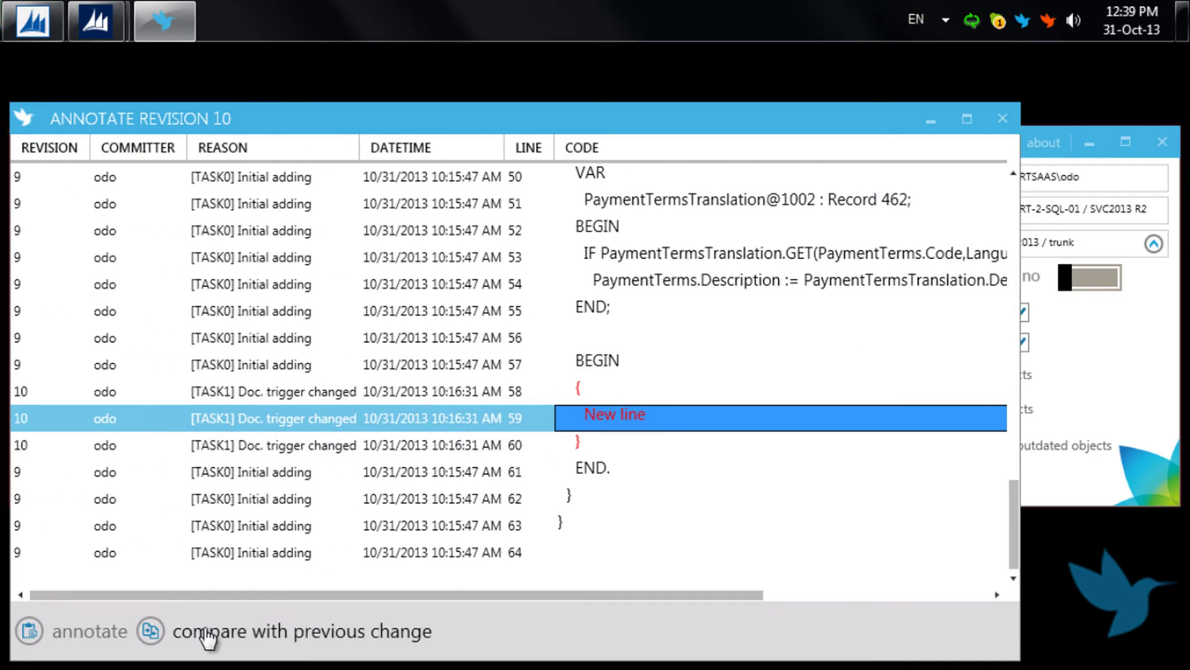
- Compare revision 10 with revision 9 in Beyond Compare, then close it, the annotation and the history
{"action": "left_click", "coordinate": [205, 629]}
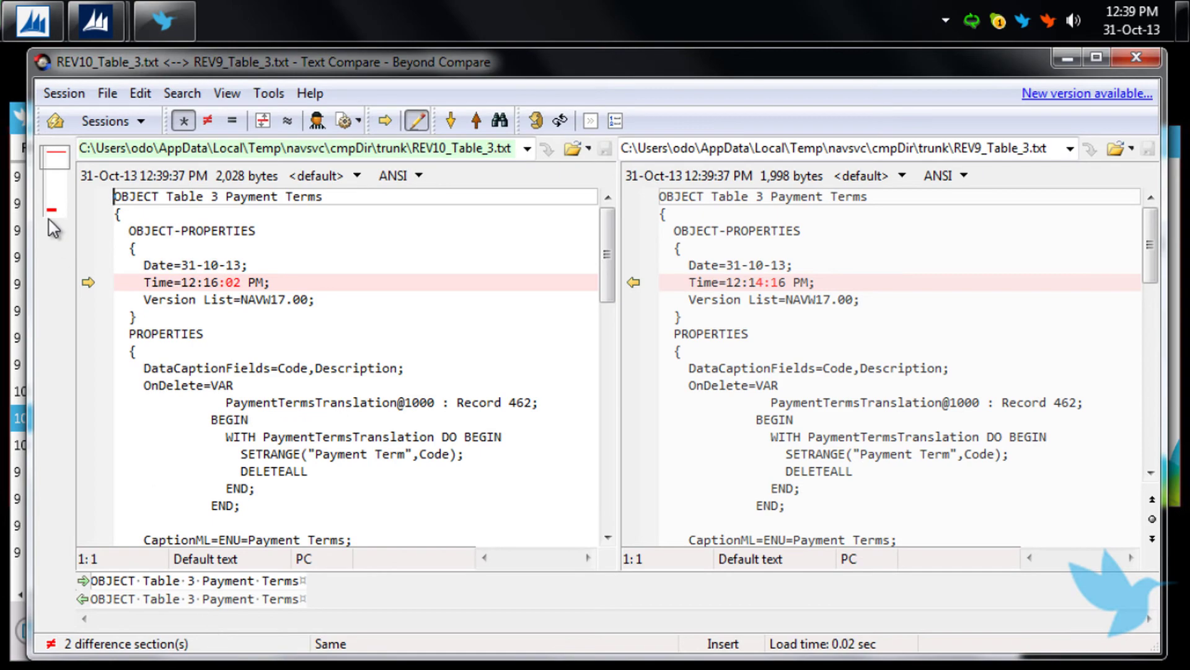
{"action": "scroll", "coordinate": [53, 228], "scroll_direction": "down", "scroll_amount": 15}
{"action": "scroll", "coordinate": [49, 224], "scroll_direction": "up", "scroll_amount": 12}
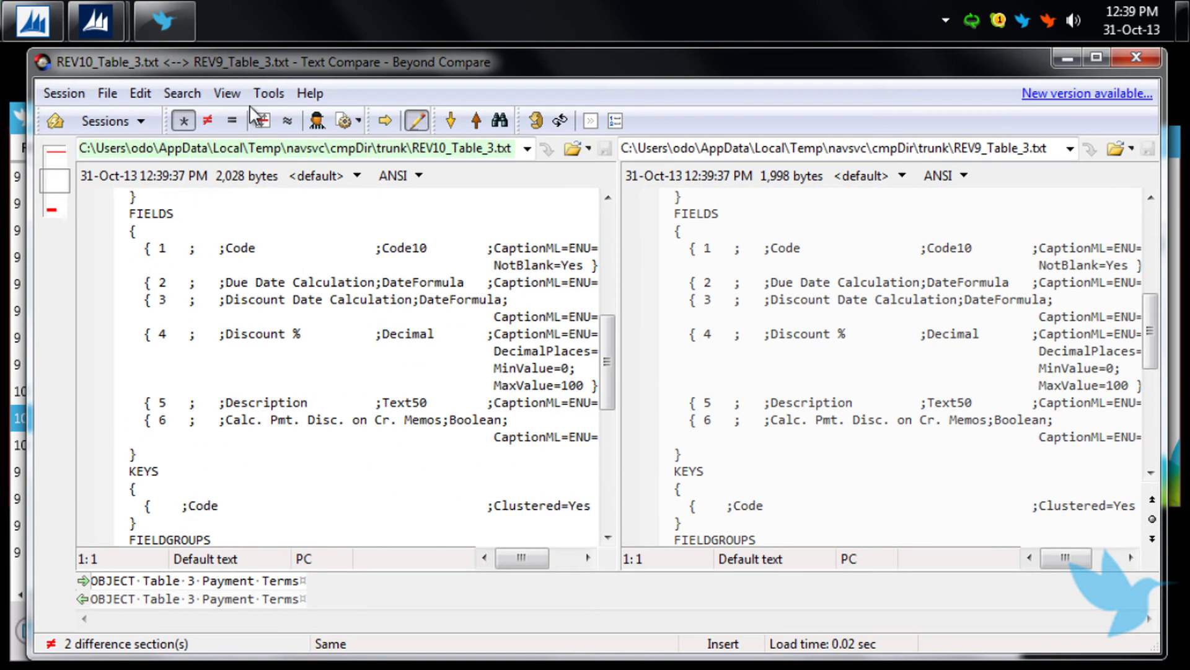
{"action": "left_click", "coordinate": [1146, 62]}
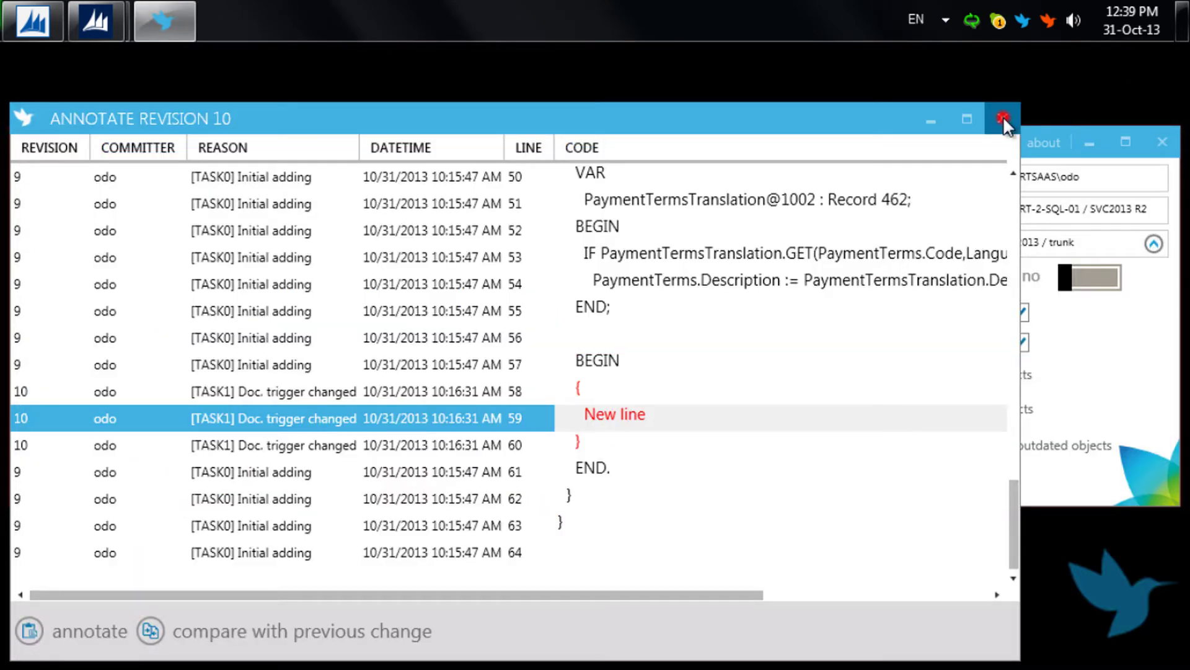
{"action": "left_click", "coordinate": [1003, 116]}
{"action": "left_click", "coordinate": [843, 118]}
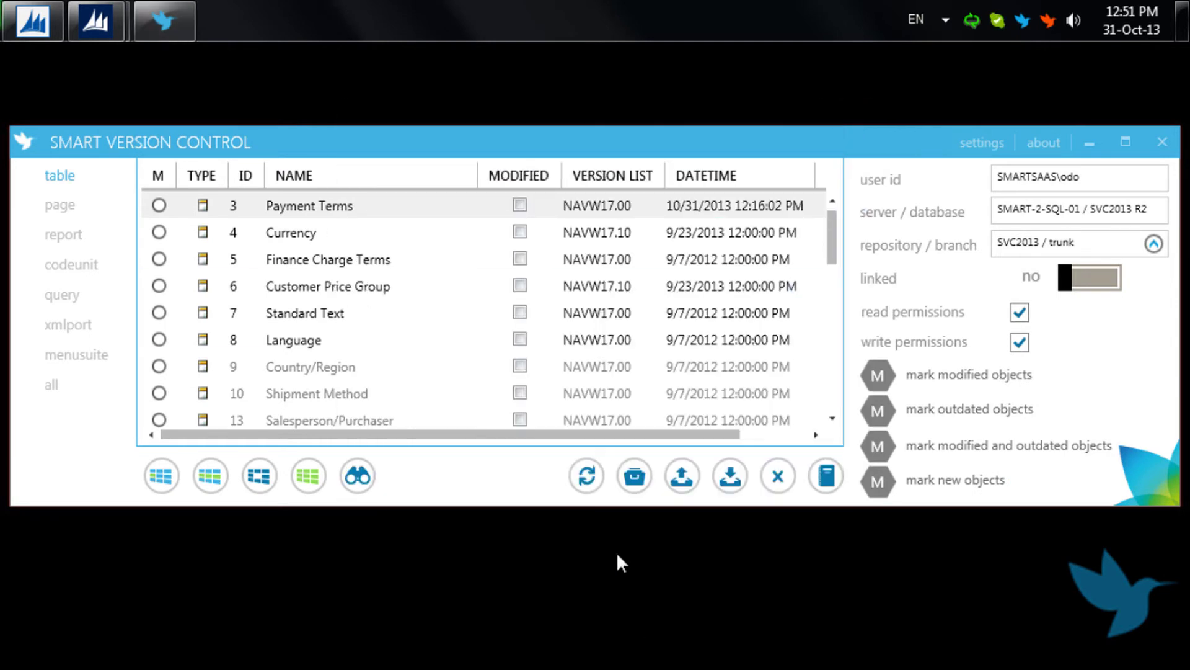
- Refresh version status so Payment Terms shows as outdated, then open its comparison choices
{"action": "left_click", "coordinate": [546, 480]}
{"action": "left_click", "coordinate": [586, 476]}
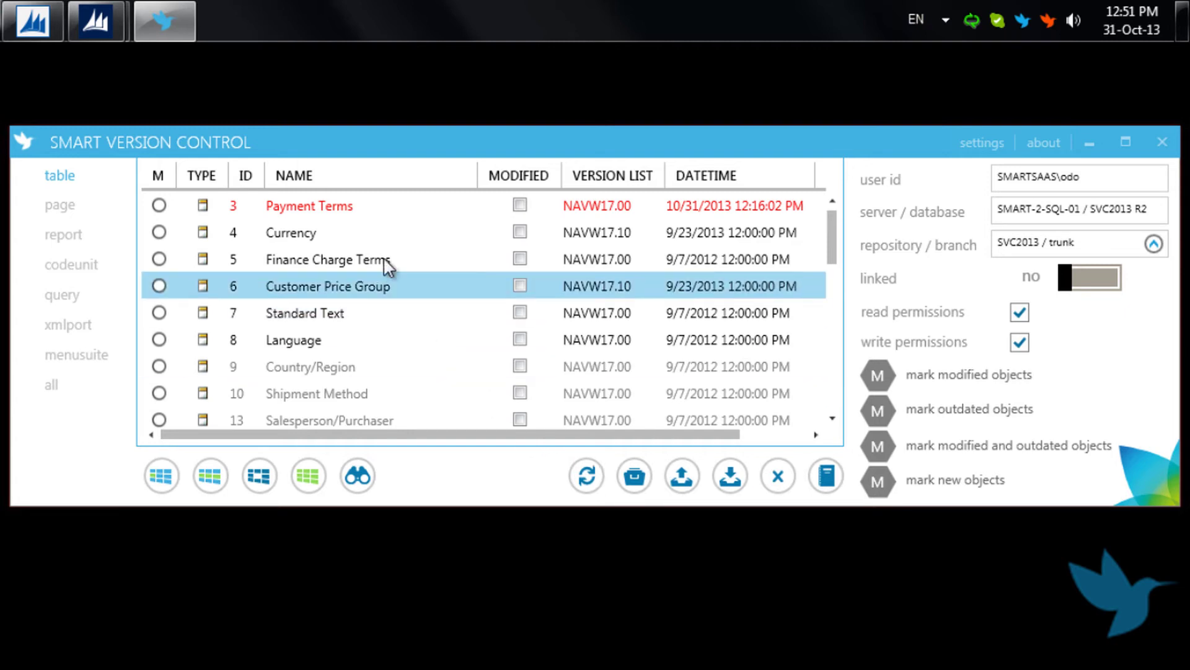
{"action": "left_click", "coordinate": [380, 204]}
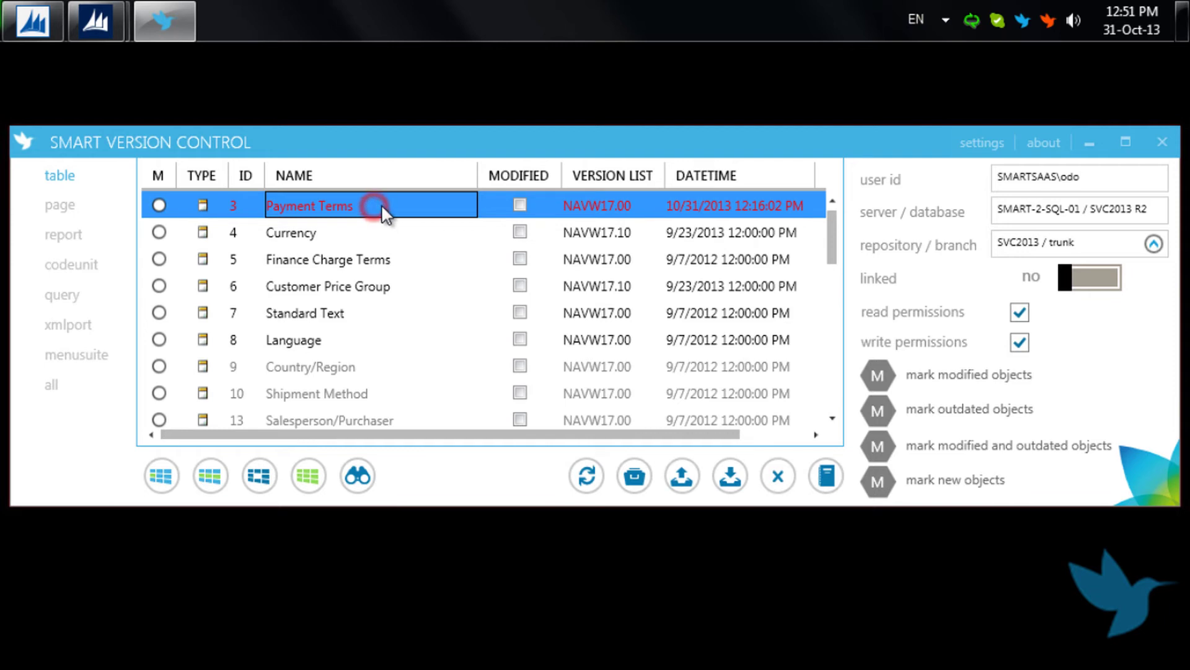
{"action": "left_click", "coordinate": [825, 475]}
- Compare the database copy of Payment Terms with HEAD and inspect 'Line from some other developer'
{"action": "left_click", "coordinate": [961, 448]}
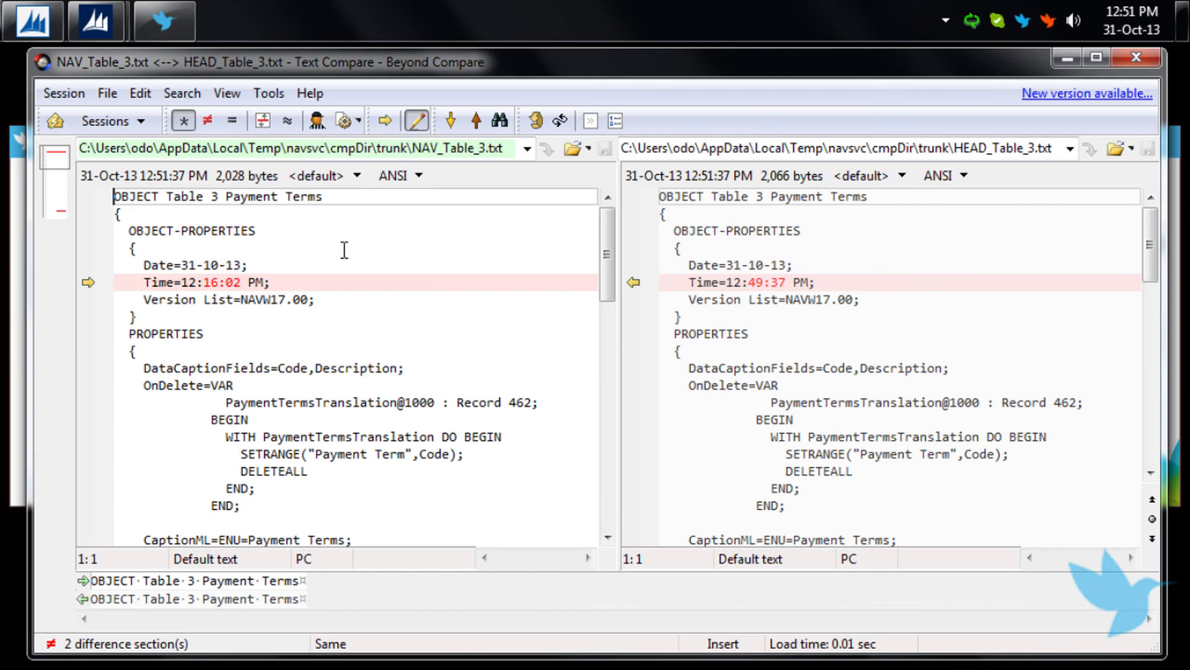
{"action": "scroll", "coordinate": [345, 249], "scroll_direction": "down", "scroll_amount": 15}
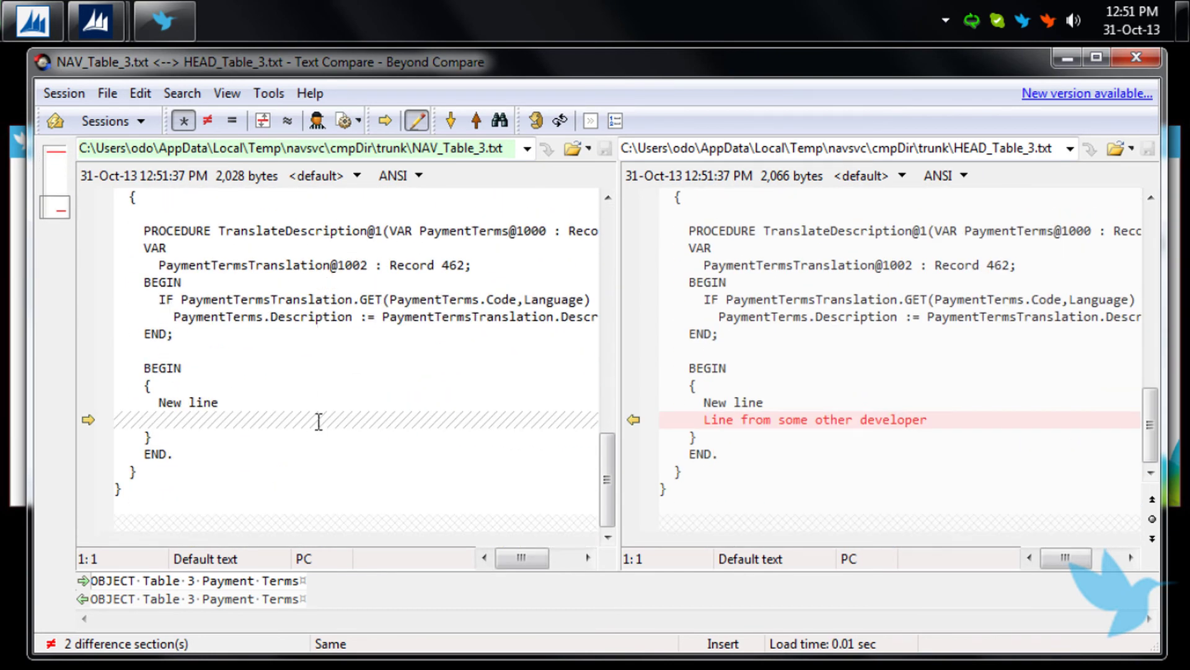
{"action": "left_click", "coordinate": [316, 420]}
{"action": "left_click", "coordinate": [799, 421]}
{"action": "left_click", "coordinate": [983, 425]}
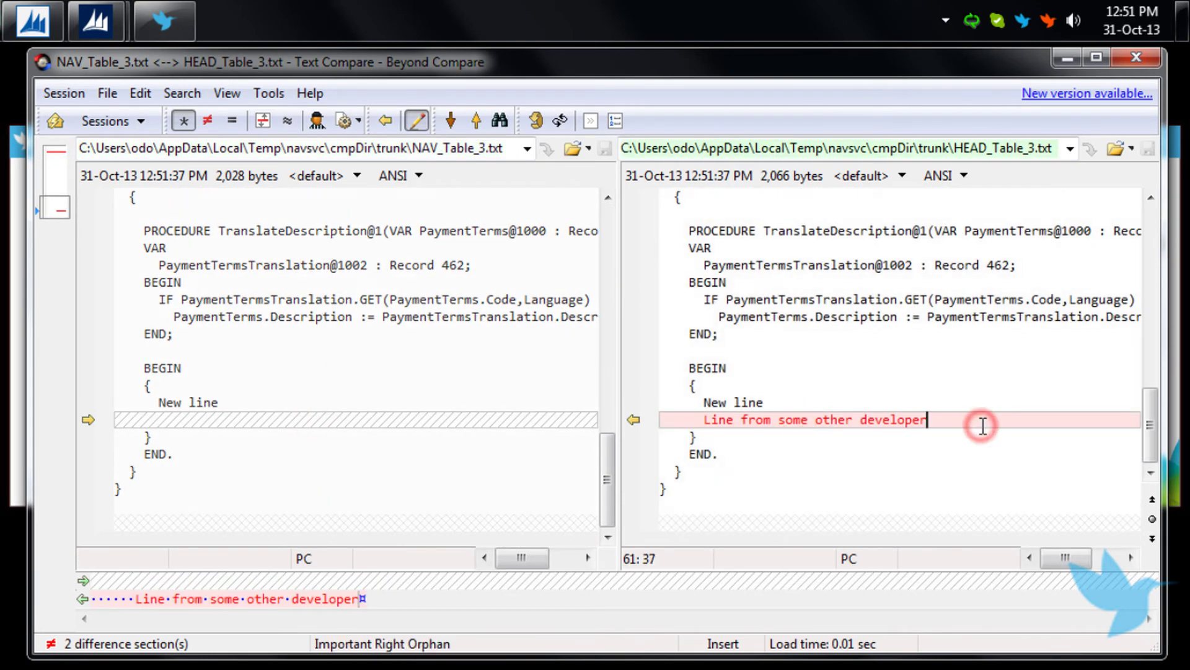
- Close the comparison and update Payment Terms to the latest revision, dated 12:49:37 PM
{"action": "left_click", "coordinate": [1136, 57]}
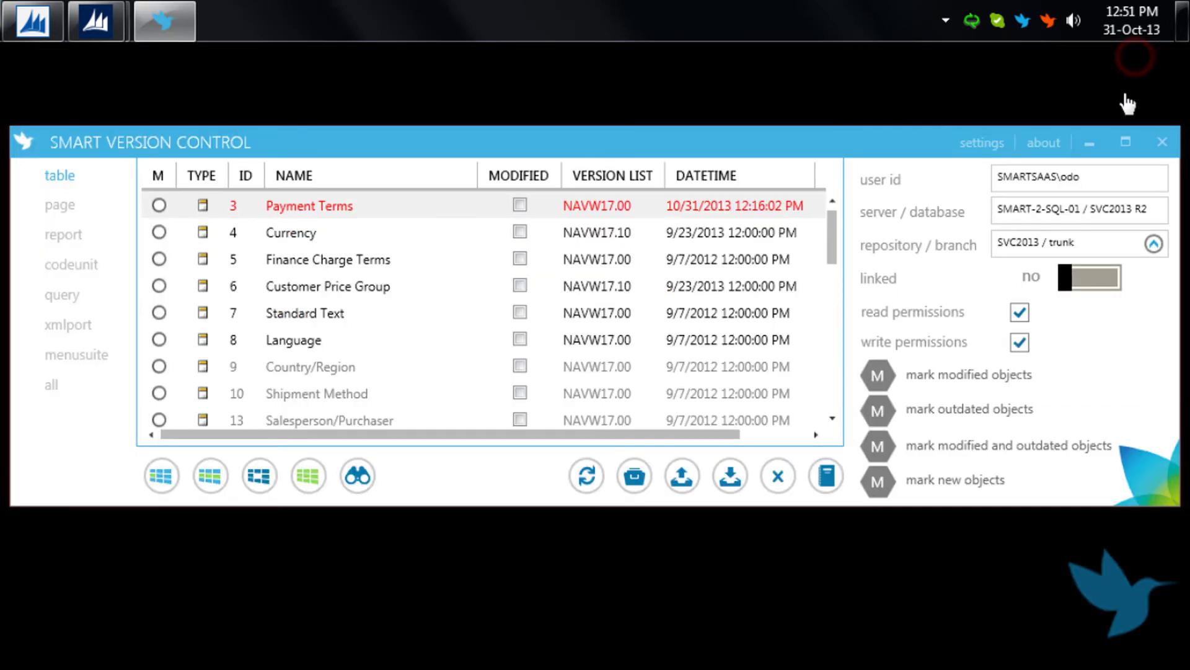
{"action": "left_click", "coordinate": [425, 209]}
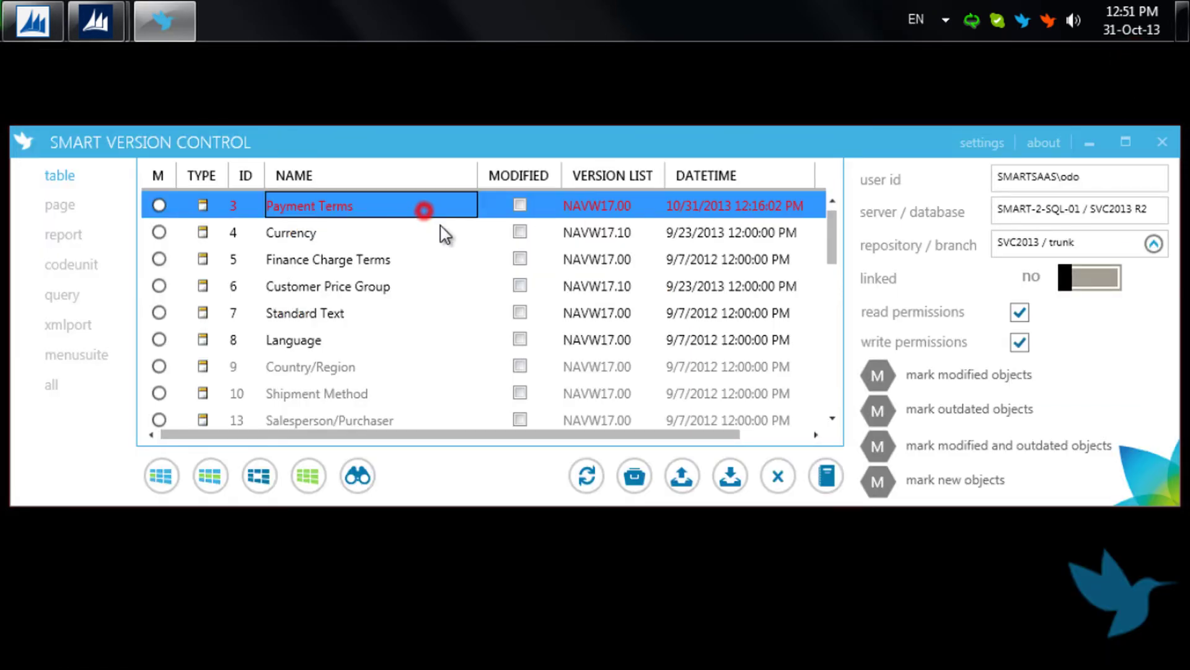
{"action": "left_click", "coordinate": [722, 477]}
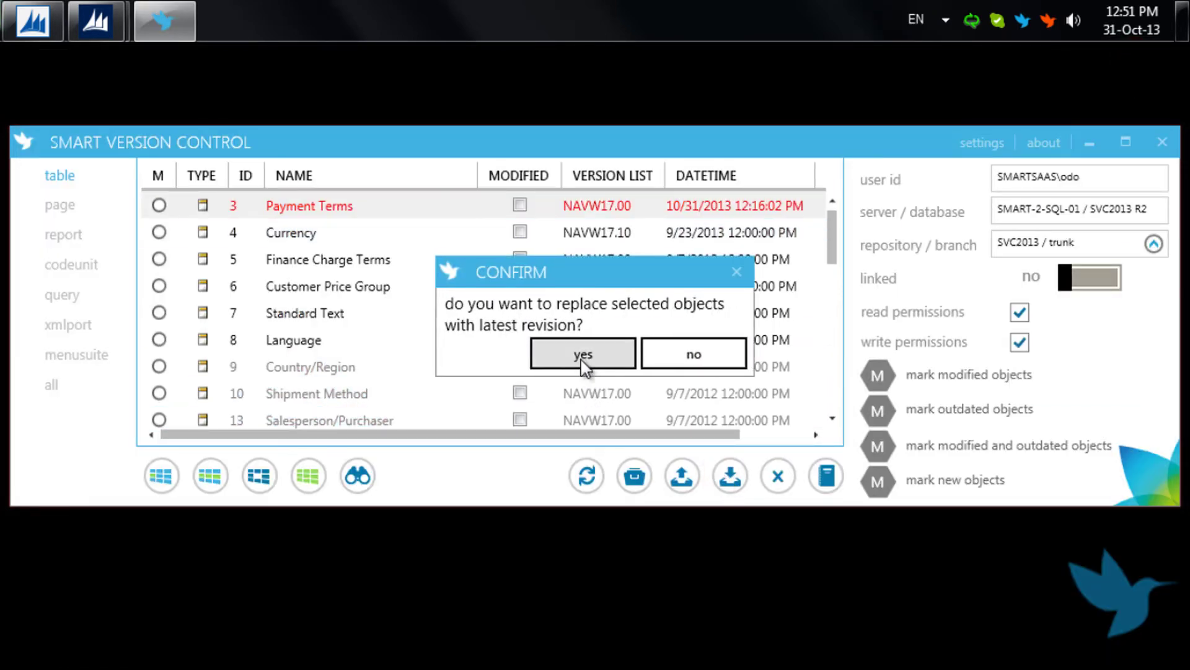
{"action": "left_click", "coordinate": [583, 354]}
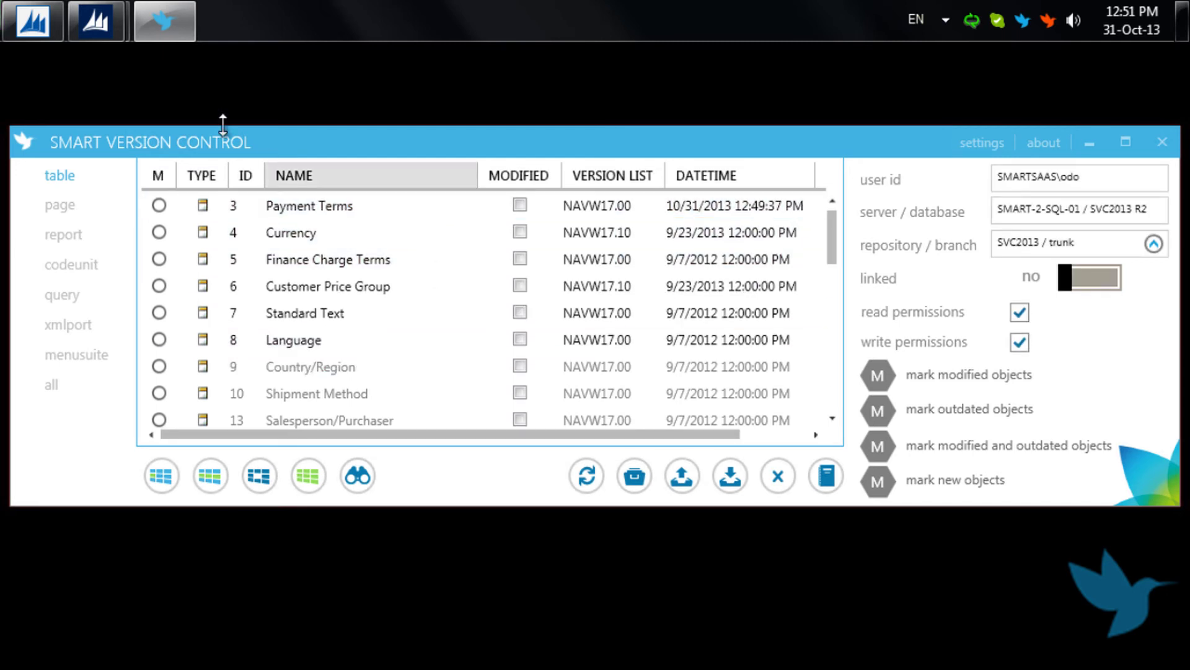
- Open Payment Terms' C/AL code in NAV and select 'Line from some other developer'
{"action": "left_click", "coordinate": [40, 25]}
{"action": "left_click", "coordinate": [453, 280]}
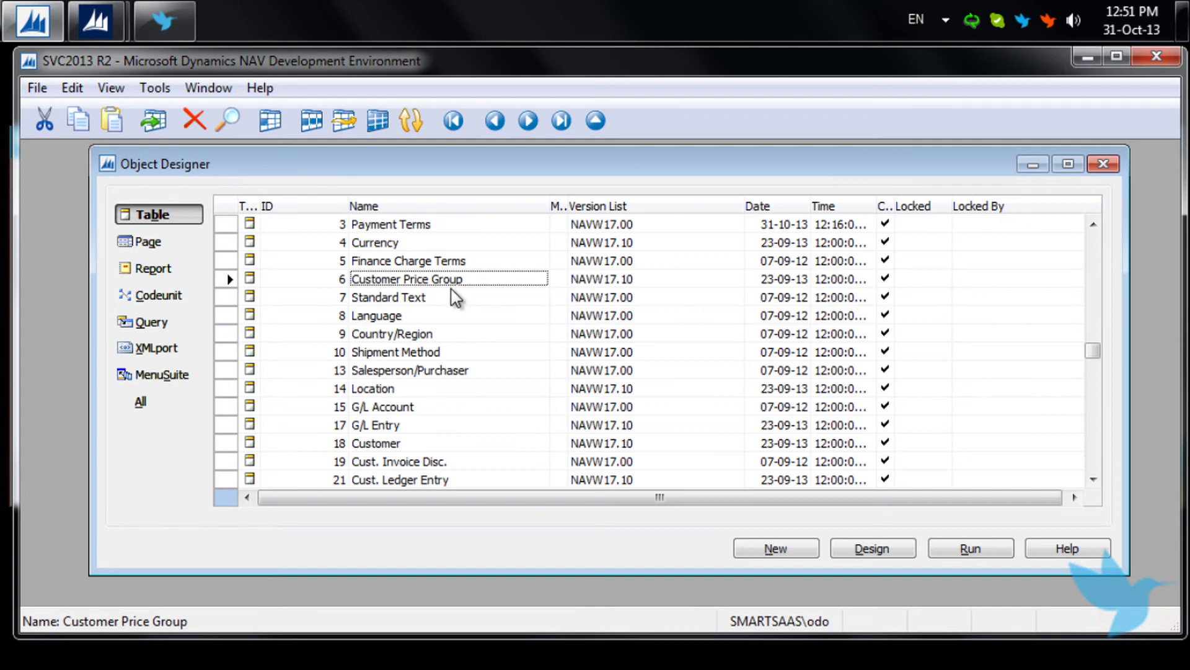
{"action": "left_click", "coordinate": [873, 548]}
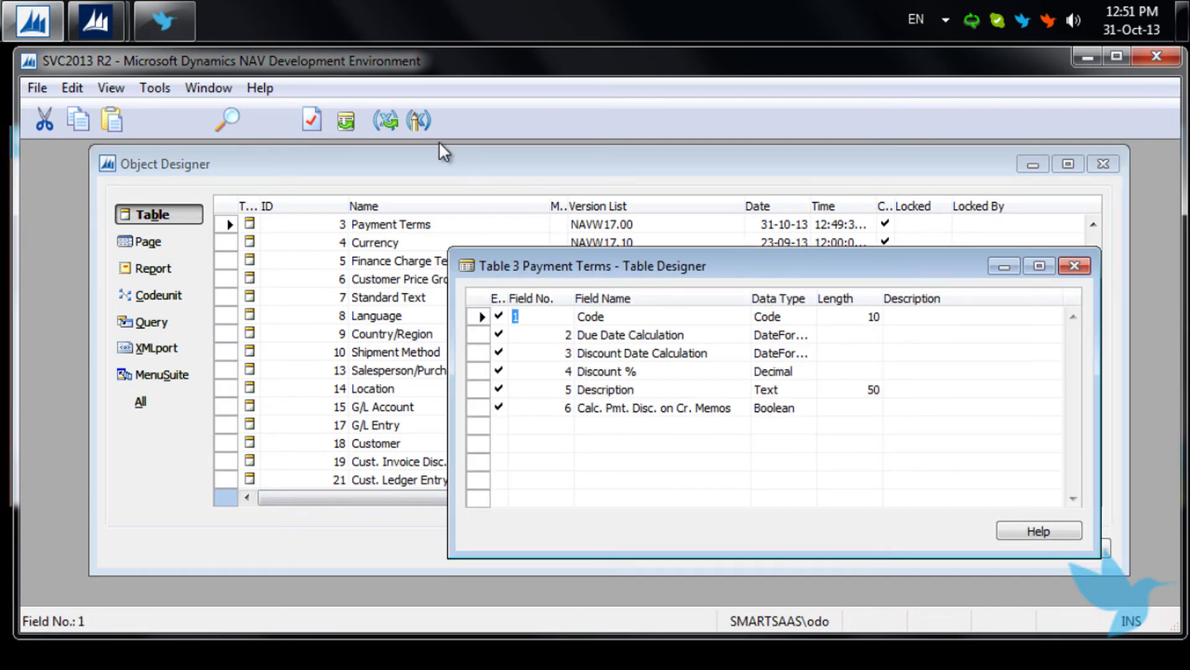
{"action": "left_click", "coordinate": [417, 121]}
{"action": "left_click", "coordinate": [413, 248]}
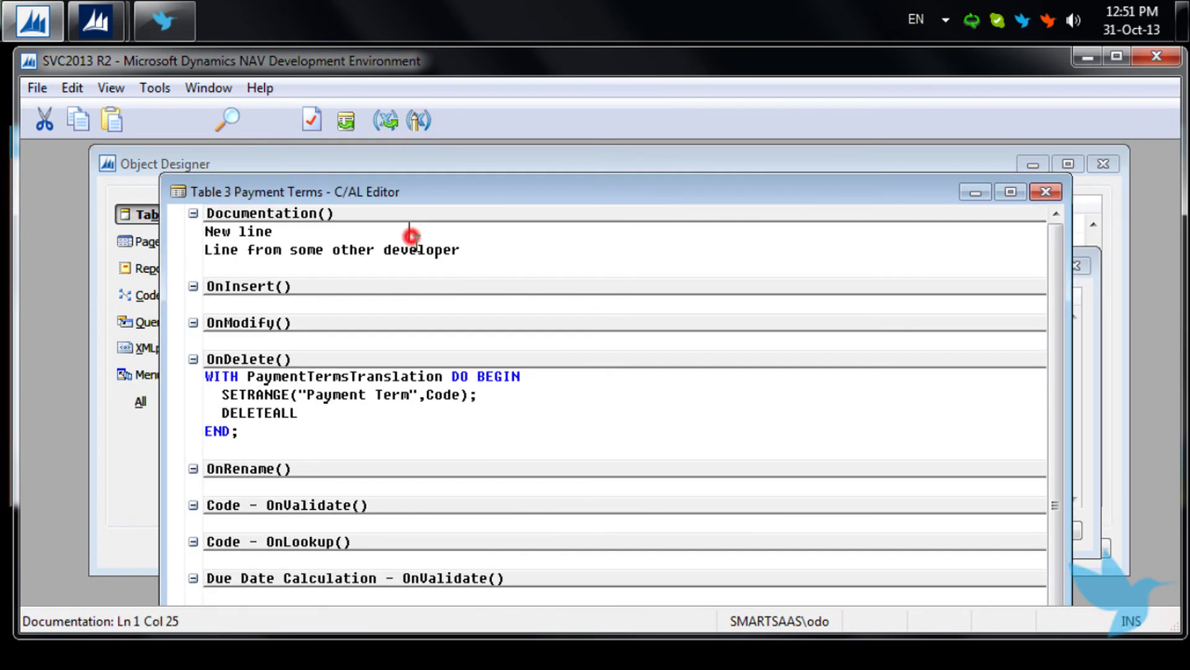
{"action": "triple_click", "coordinate": [501, 251]}
{"action": "left_click", "coordinate": [1046, 191]}
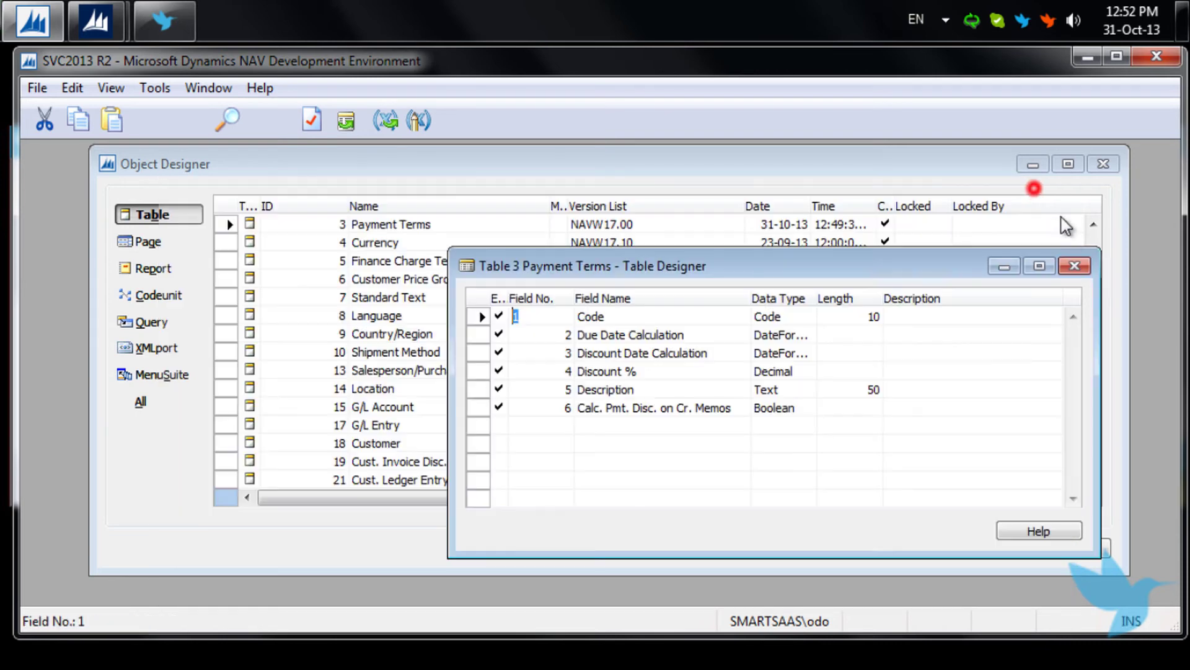
- Close the table designer and mark tables 3, 5 and 10 and pages 4 and 7
{"action": "left_click", "coordinate": [1070, 266]}
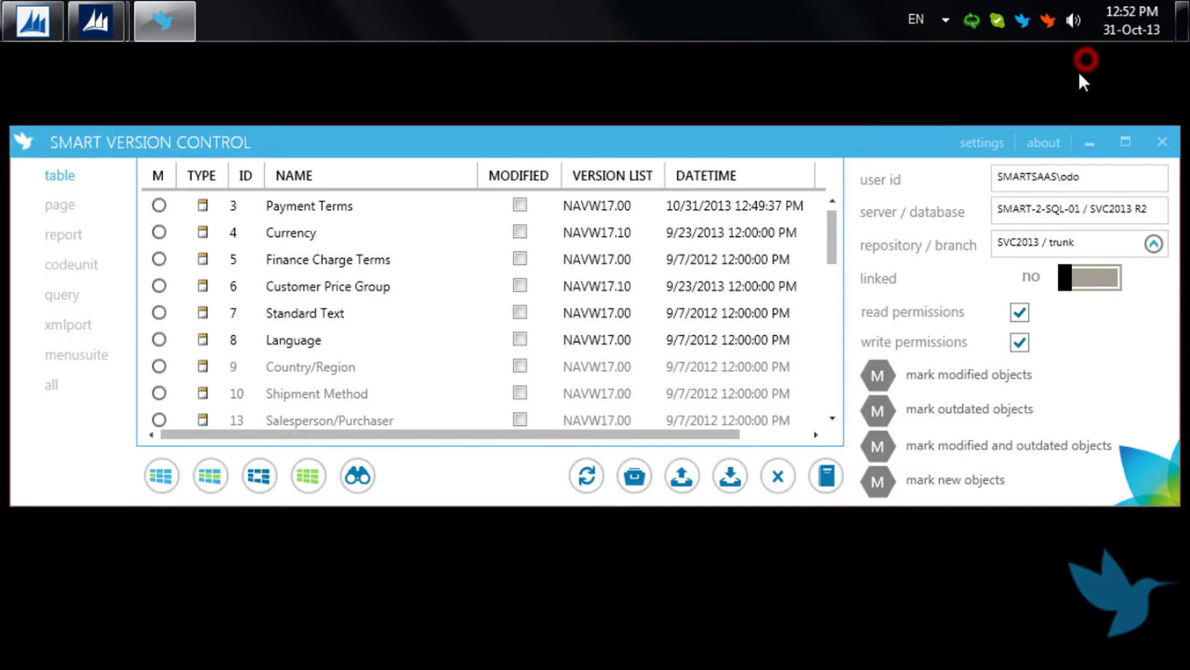
{"action": "left_click", "coordinate": [160, 205]}
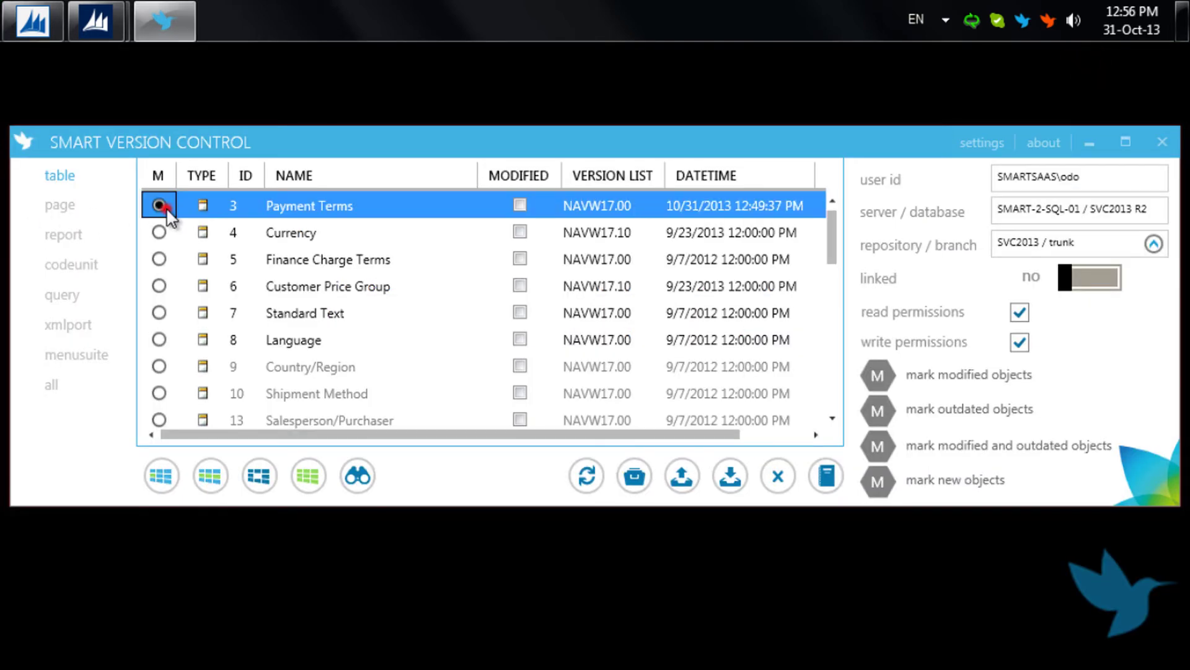
{"action": "left_click", "coordinate": [160, 258]}
{"action": "left_click", "coordinate": [159, 393]}
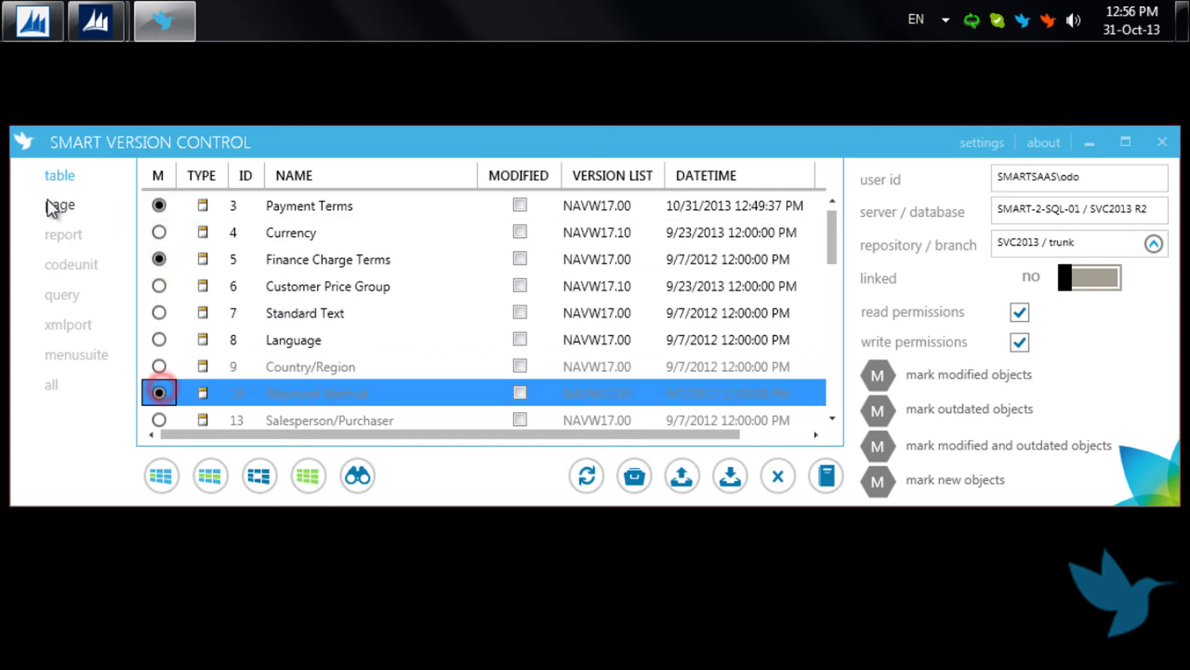
{"action": "left_click", "coordinate": [50, 204]}
{"action": "left_click", "coordinate": [160, 232]}
{"action": "left_click", "coordinate": [160, 313]}
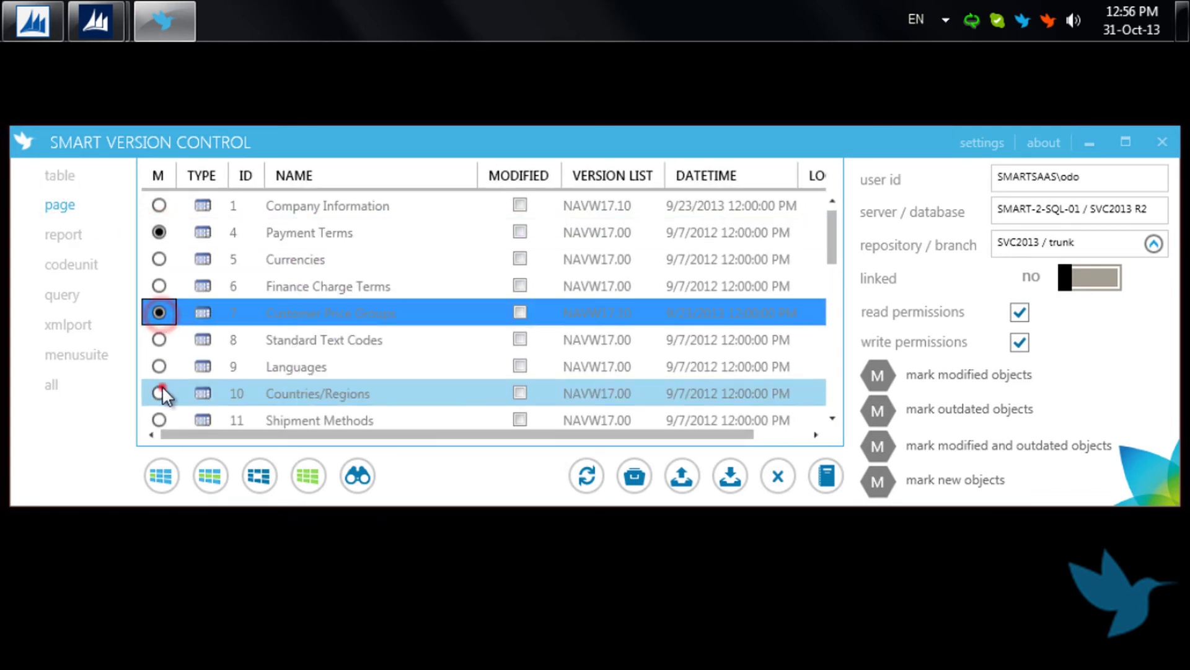
{"action": "left_click", "coordinate": [159, 393]}
- Mark codeunits 6 and 7, query 765 and menusuite 1010, then show all object types
{"action": "left_click", "coordinate": [78, 265]}
{"action": "left_click", "coordinate": [159, 285]}
{"action": "left_click", "coordinate": [159, 312]}
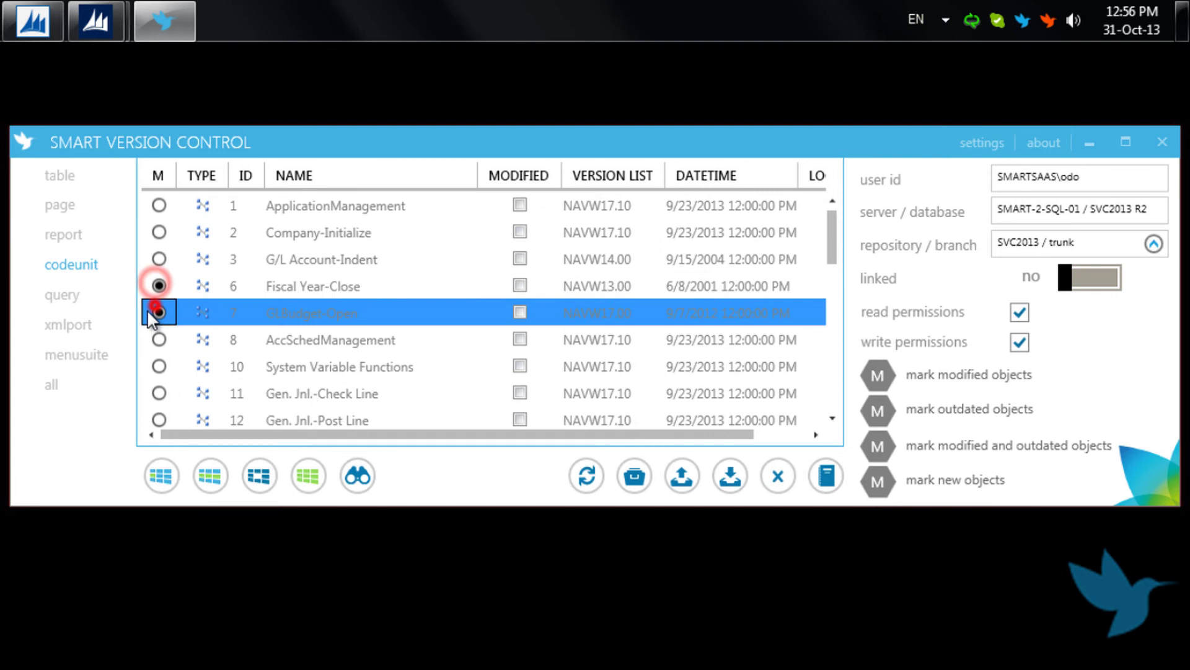
{"action": "left_click", "coordinate": [61, 296]}
{"action": "left_click", "coordinate": [160, 339]}
{"action": "left_click", "coordinate": [76, 352]}
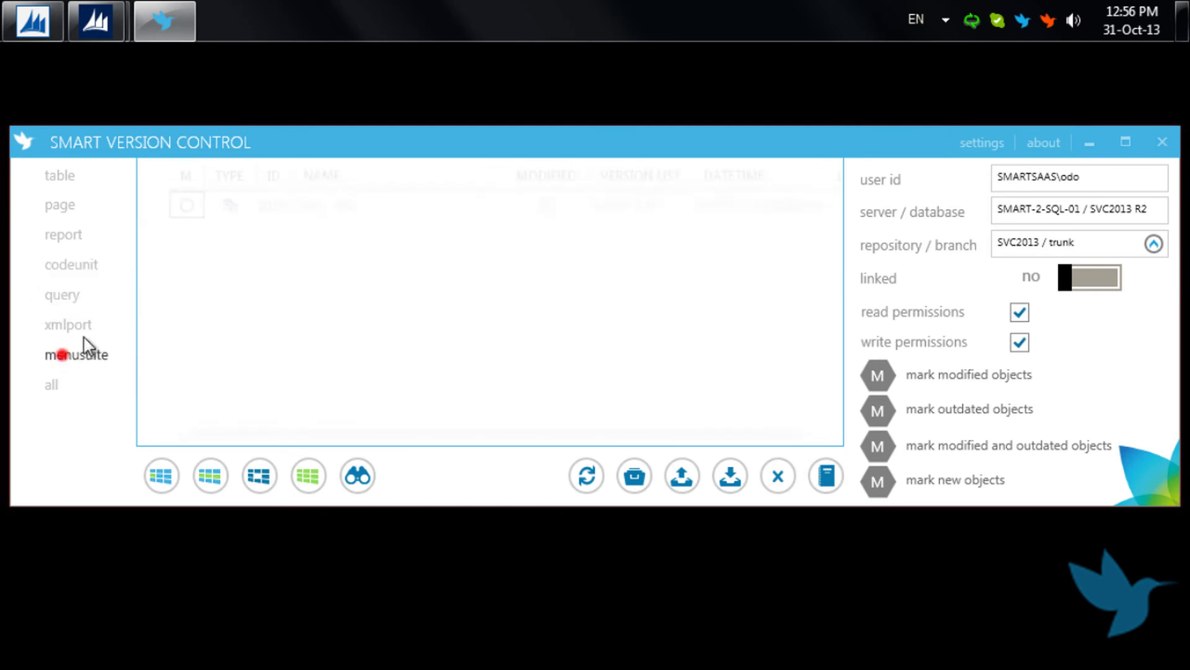
{"action": "left_click", "coordinate": [159, 205]}
{"action": "left_click", "coordinate": [48, 389]}
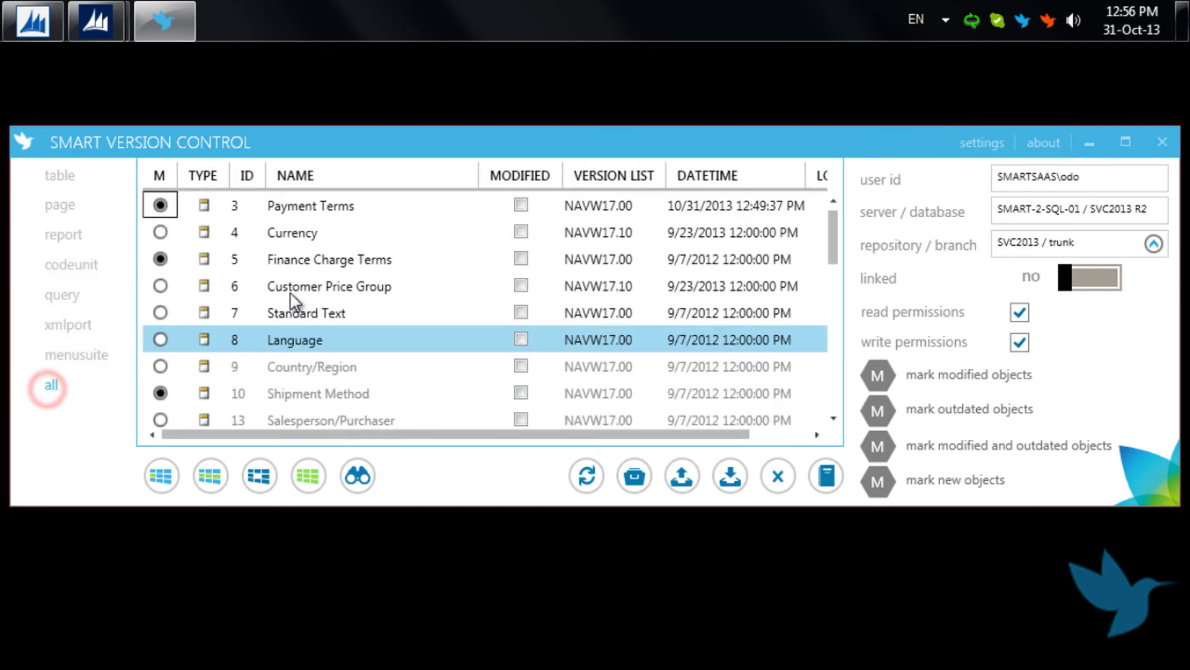
- Turn on 'marked only' and browse tables, pages and reports, ending on the three marked tables
{"action": "left_click", "coordinate": [260, 477]}
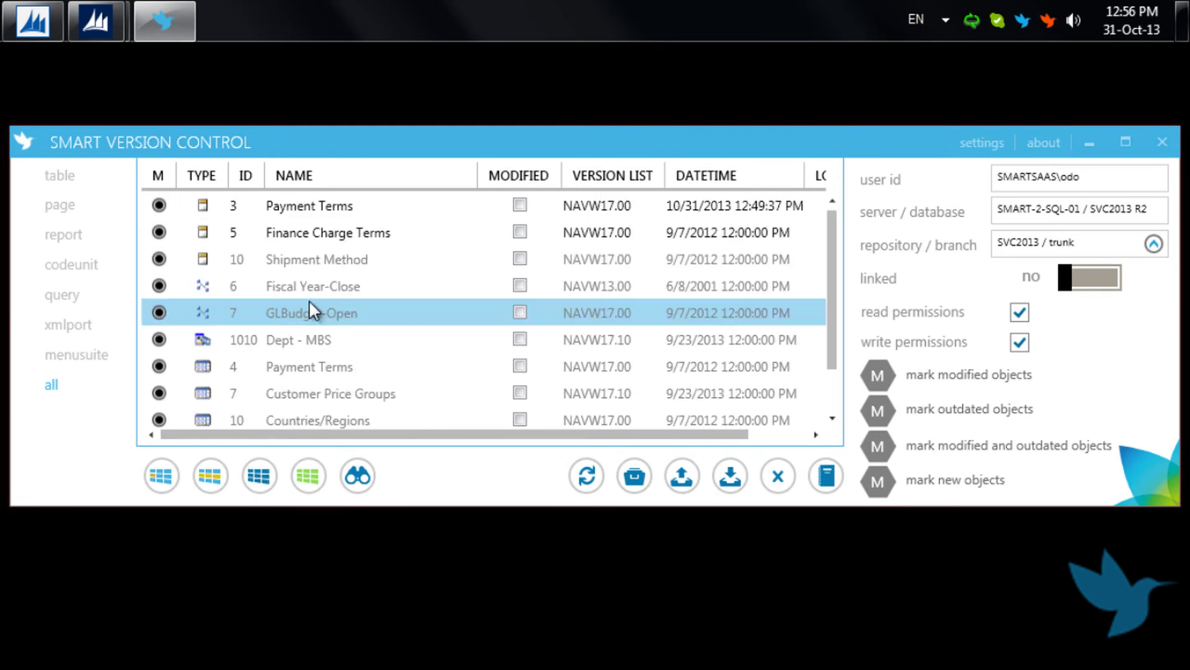
{"action": "left_click", "coordinate": [69, 178]}
{"action": "left_click", "coordinate": [61, 205]}
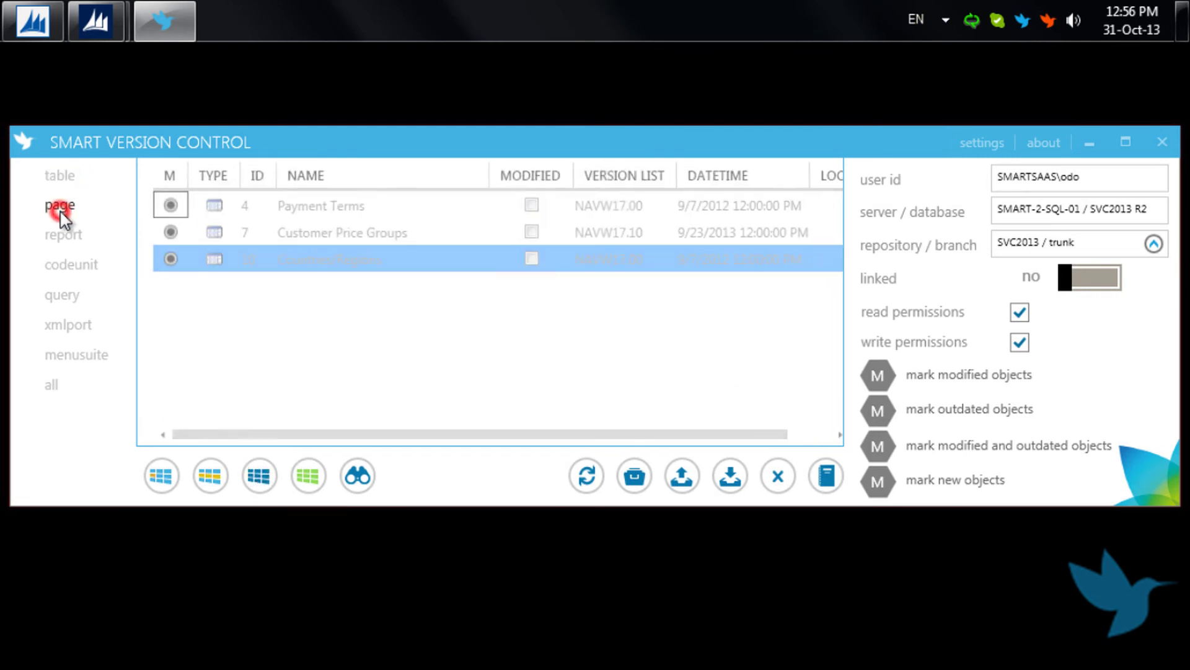
{"action": "left_click", "coordinate": [62, 235]}
{"action": "left_click", "coordinate": [62, 177]}
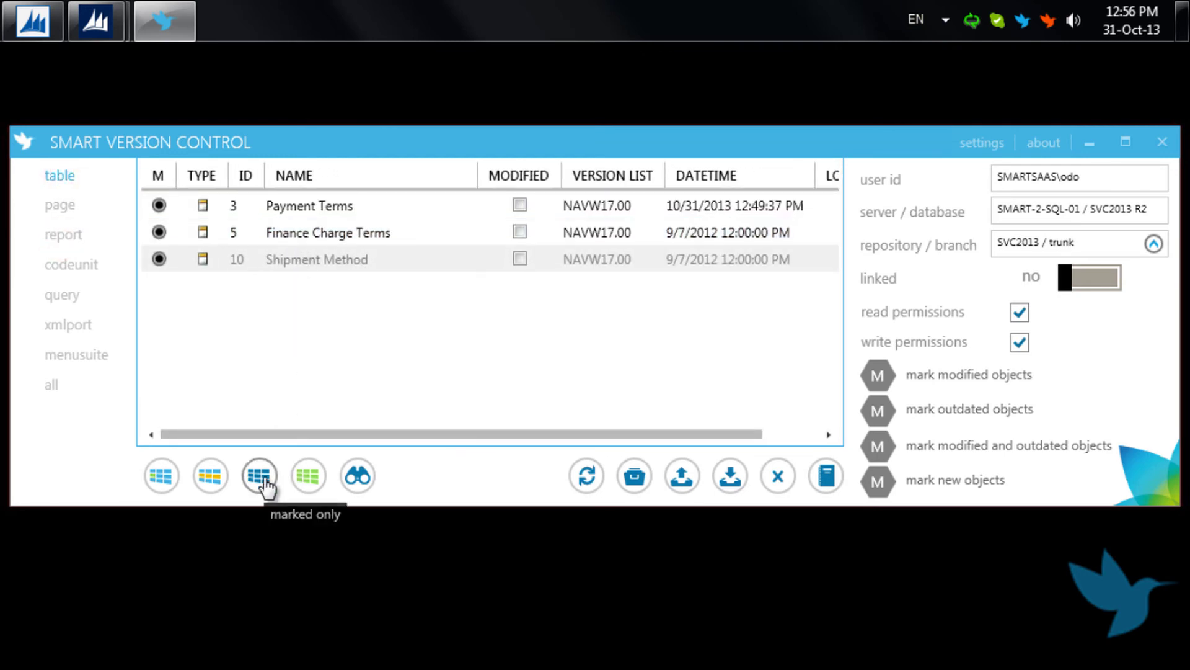
- Turn off 'marked only' and clear the marks on tables from Payment Terms to Country/Region
{"action": "left_click", "coordinate": [266, 484]}
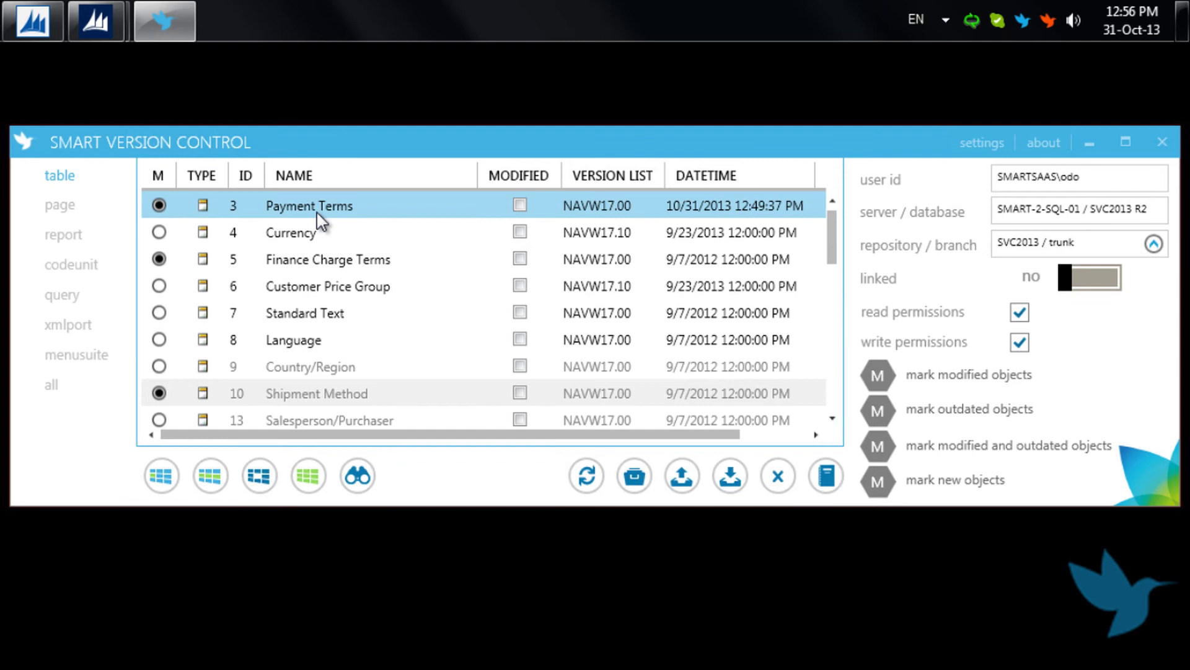
{"action": "left_click_drag", "start_coordinate": [318, 212], "coordinate": [326, 357]}
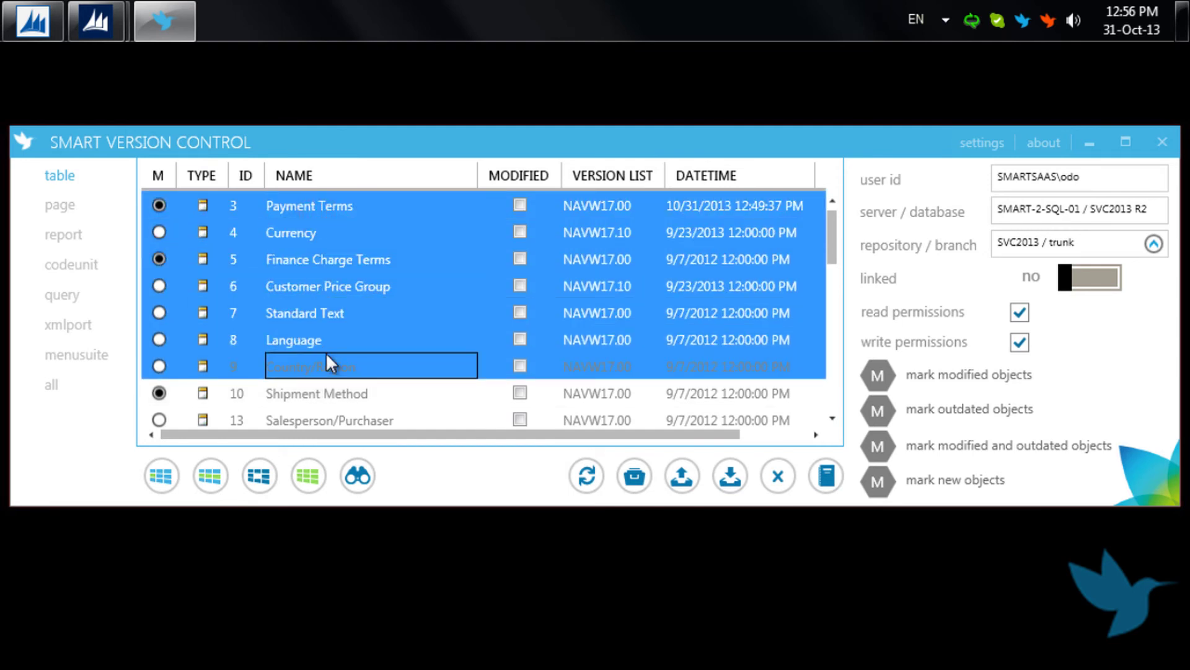
{"action": "key", "text": "space"}
{"action": "key", "text": "space"}
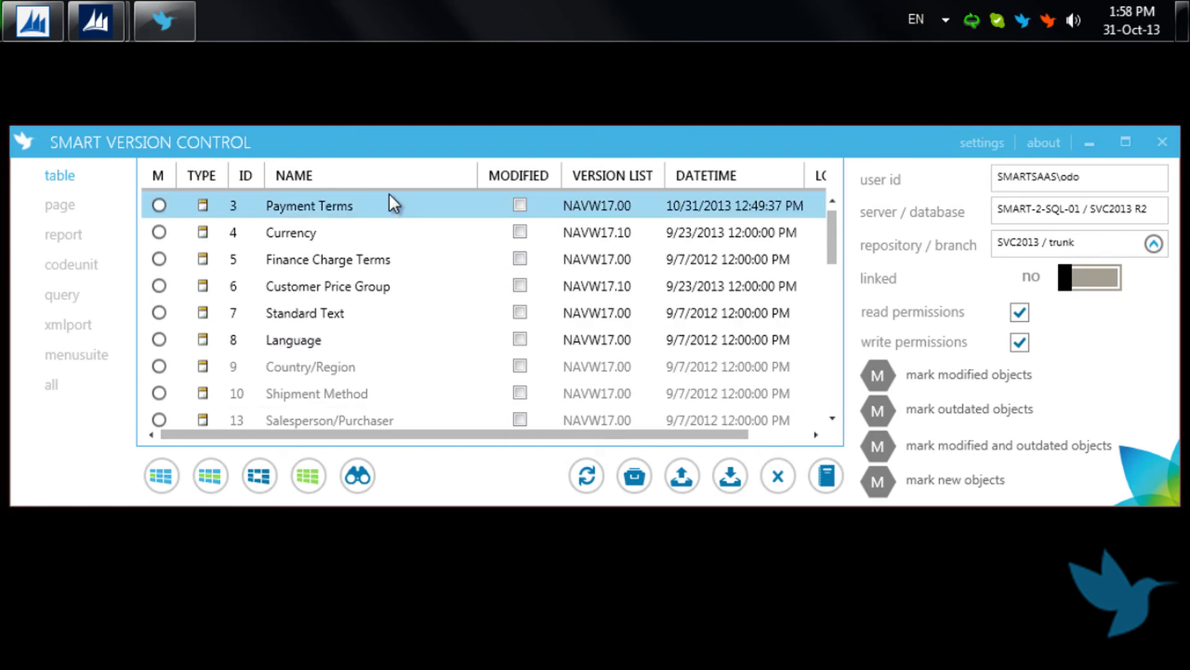
{"action": "left_click", "coordinate": [343, 205]}
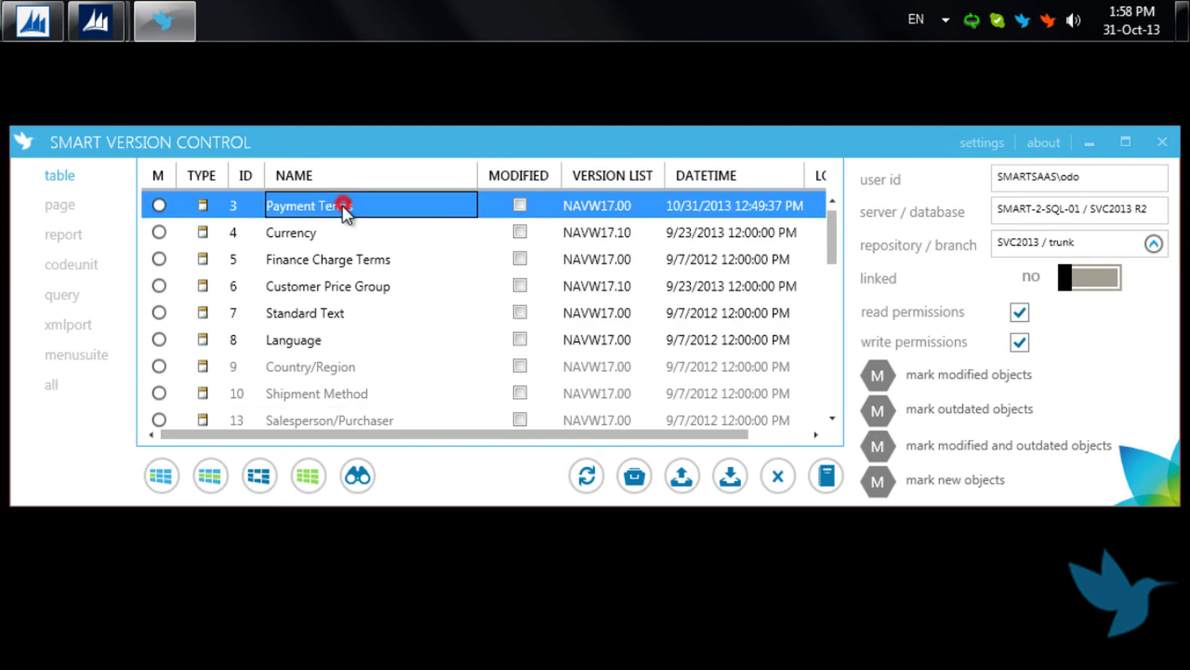
{"action": "left_click", "coordinate": [162, 476]}
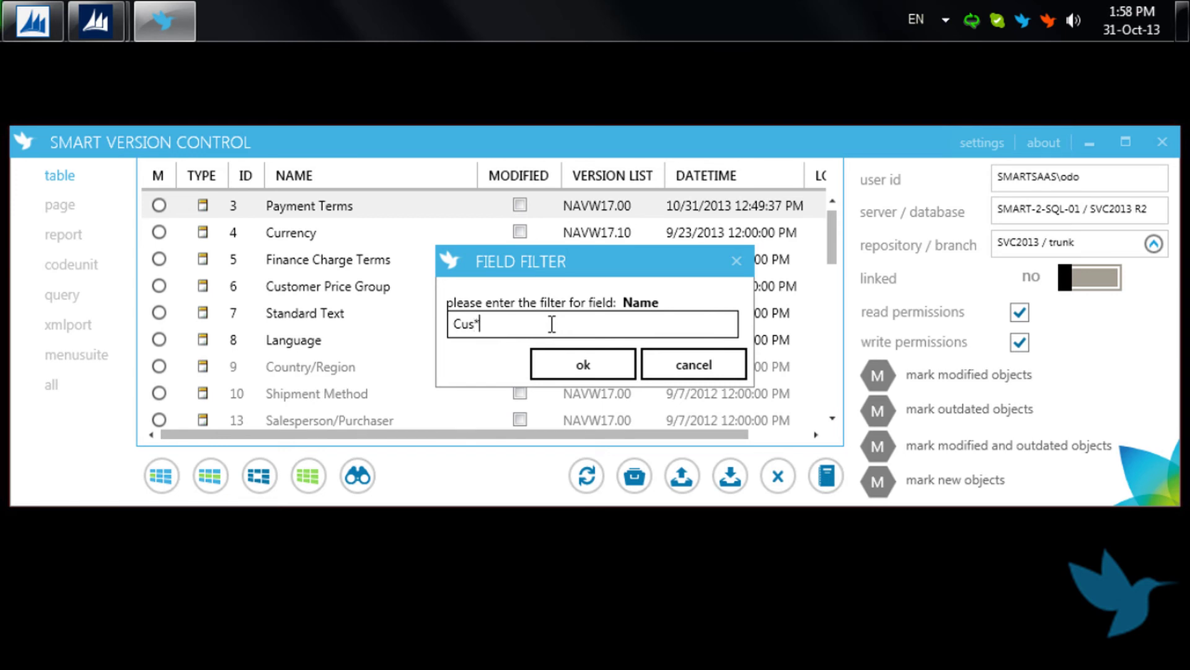
{"action": "left_click", "coordinate": [581, 360]}
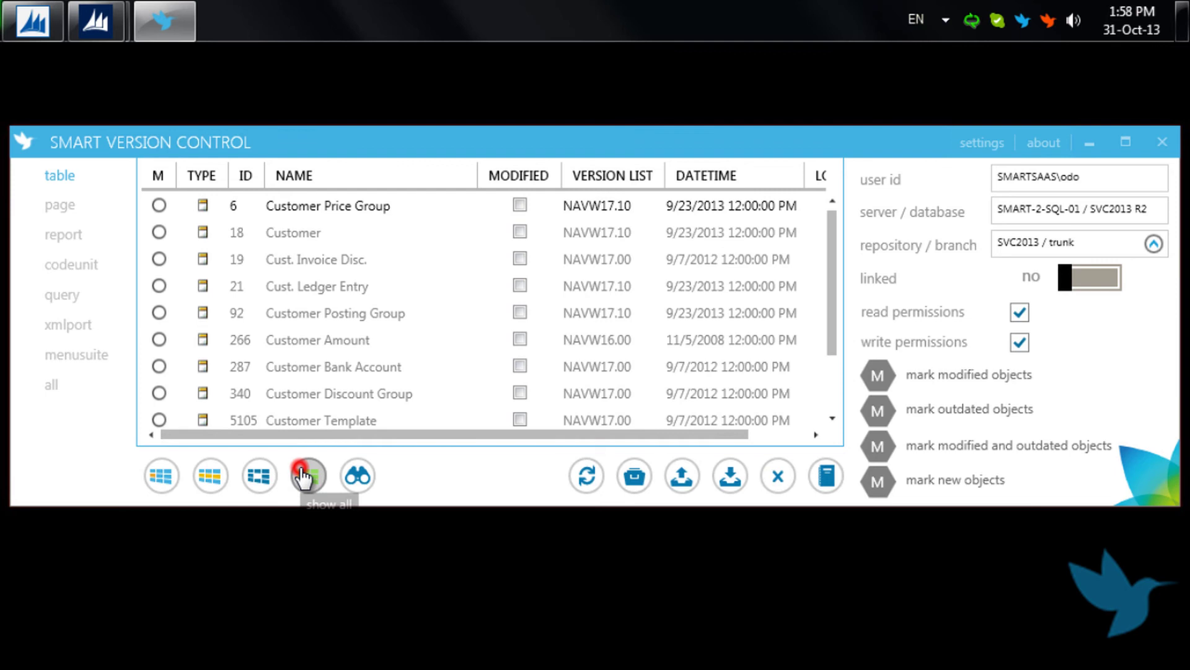
{"action": "left_click", "coordinate": [310, 205]}
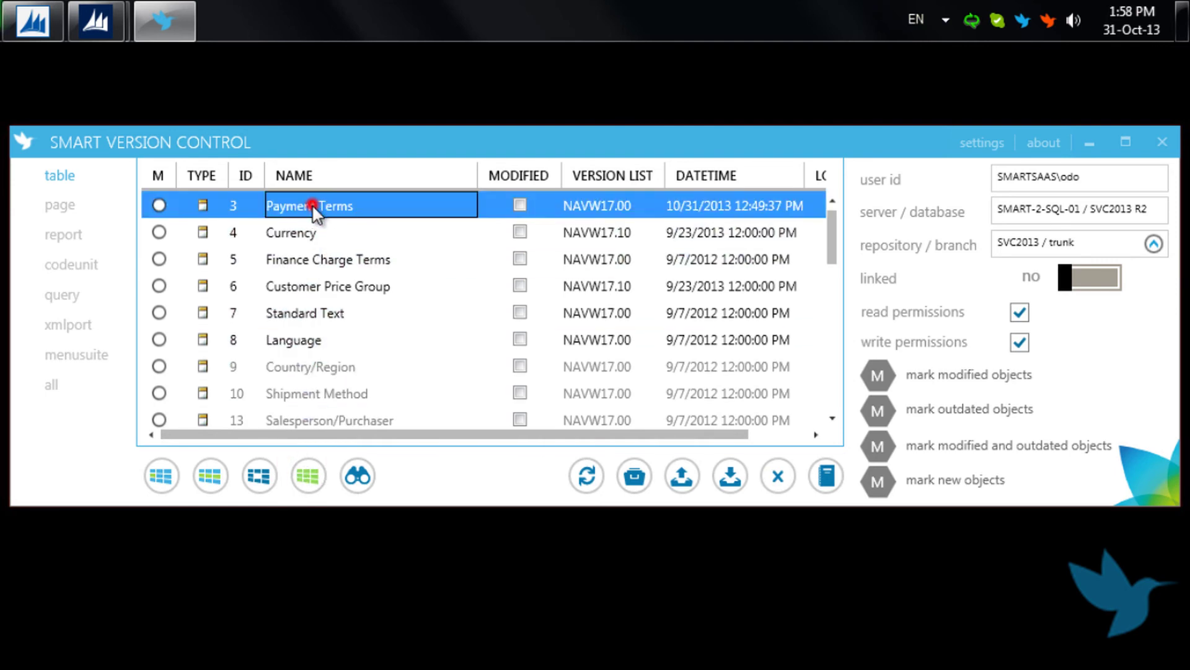
{"action": "left_click", "coordinate": [209, 474]}
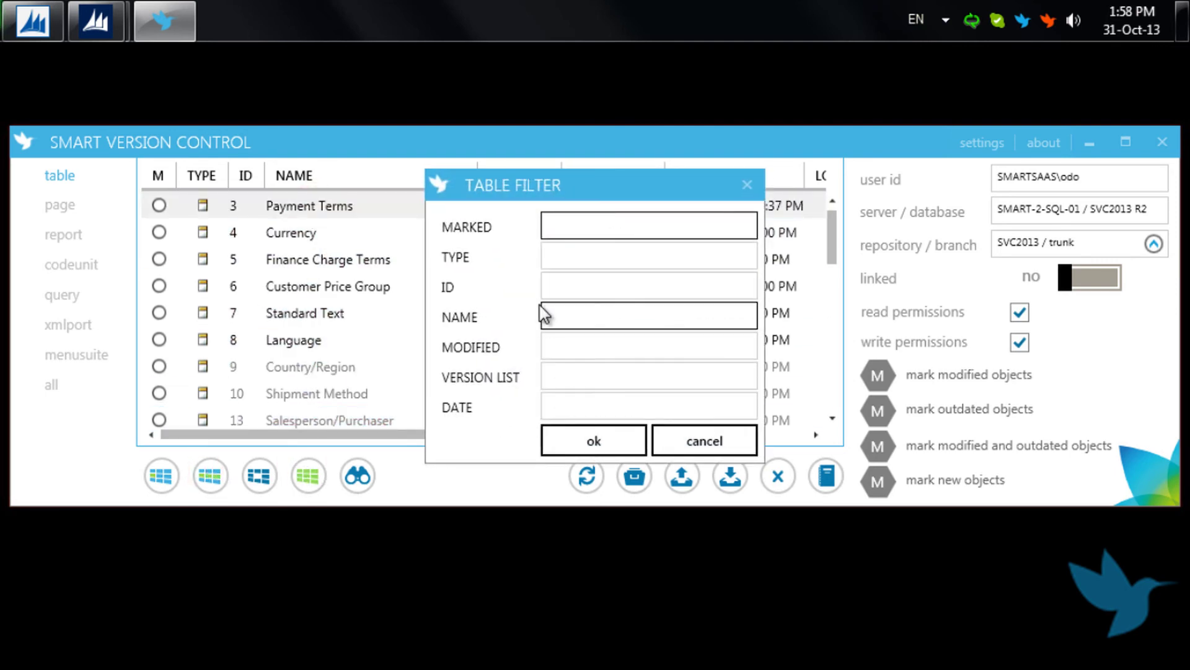
{"action": "left_click", "coordinate": [554, 283]}
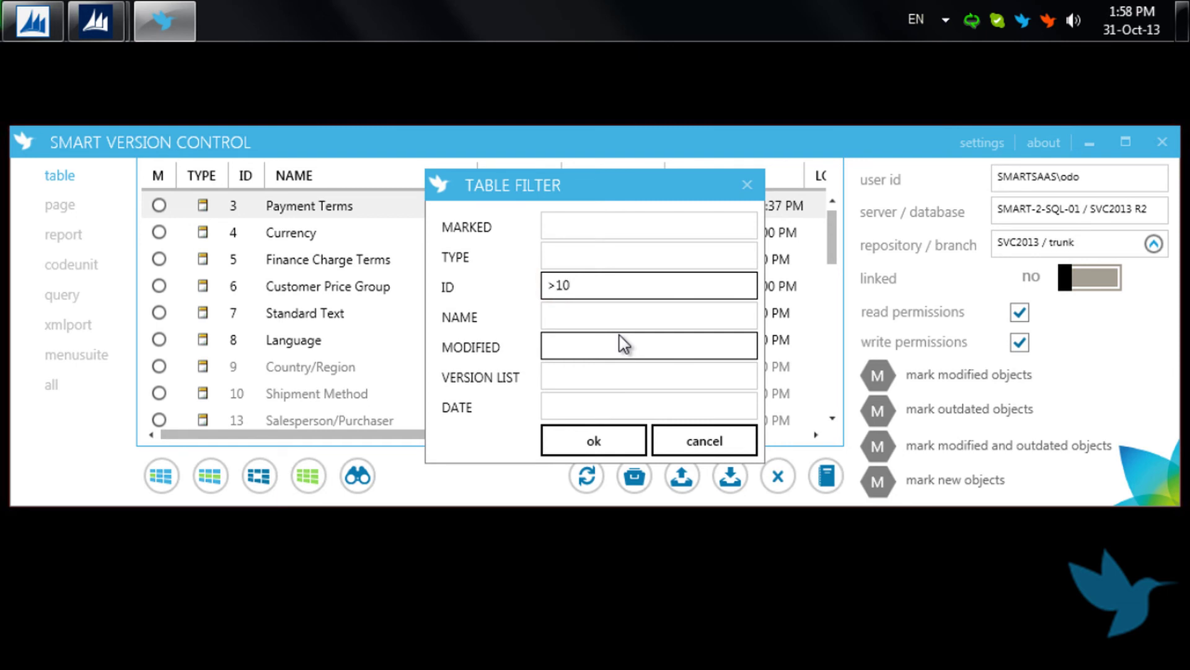
{"action": "left_click", "coordinate": [611, 440]}
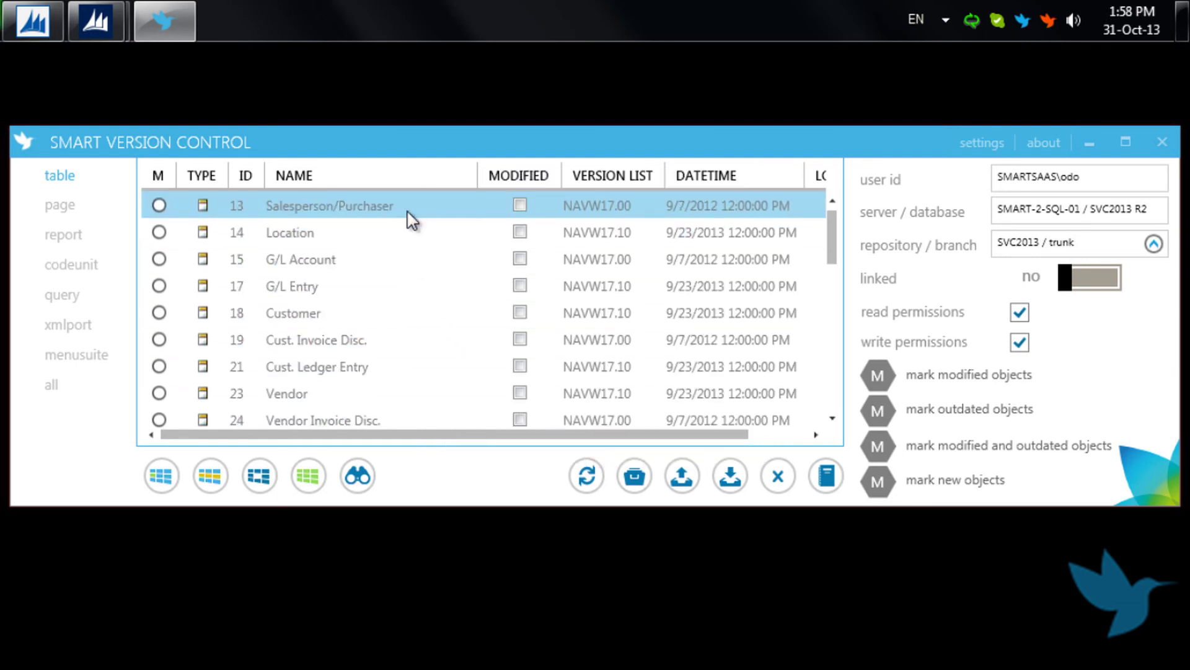
{"action": "left_click", "coordinate": [309, 476]}
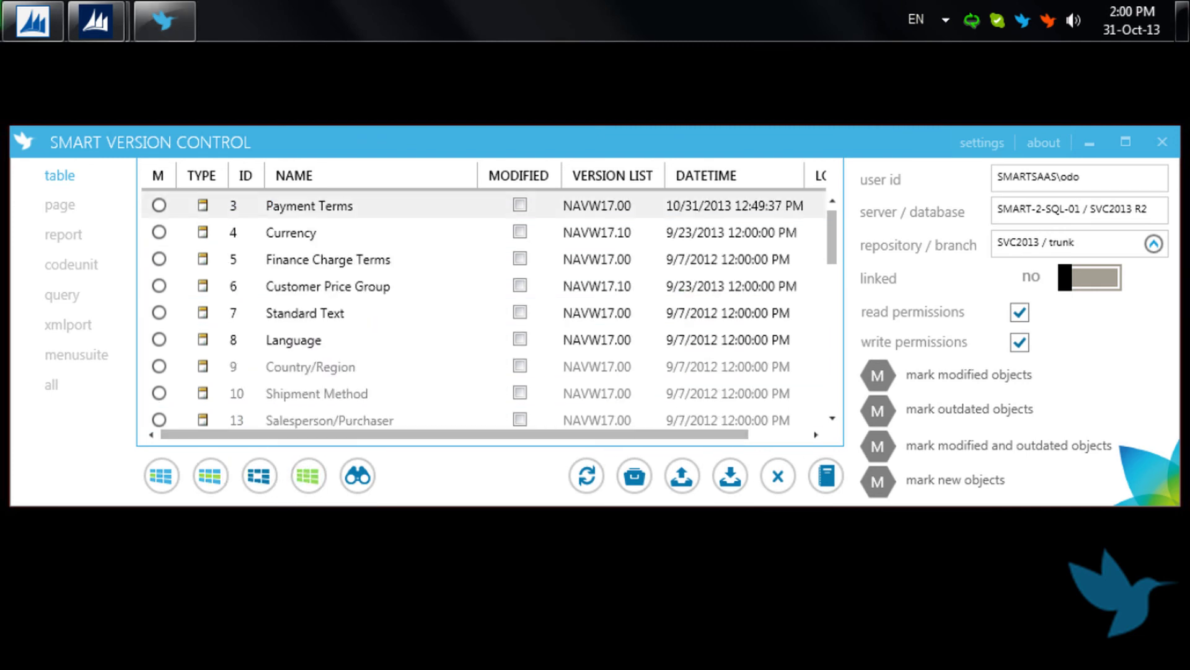
- Search the Name column for 'Ship' to locate table 10 Shipment Method, then close the find bar
{"action": "left_click", "coordinate": [366, 478]}
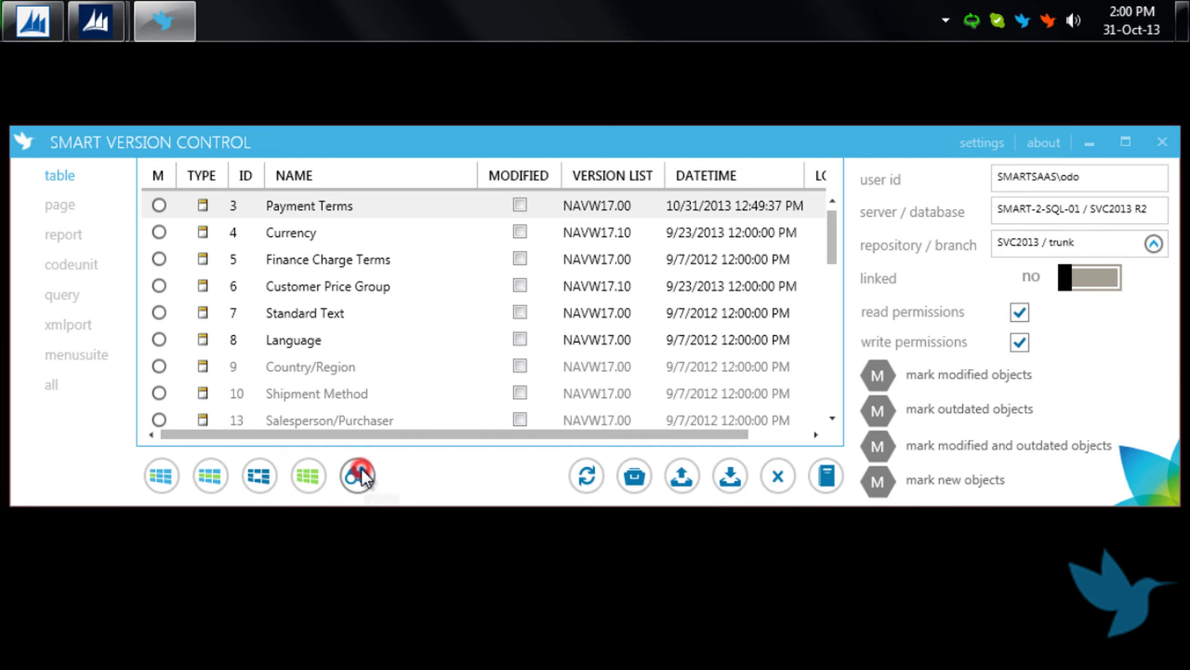
{"action": "left_click_drag", "start_coordinate": [389, 316], "coordinate": [296, 90]}
{"action": "type", "text": "S"}
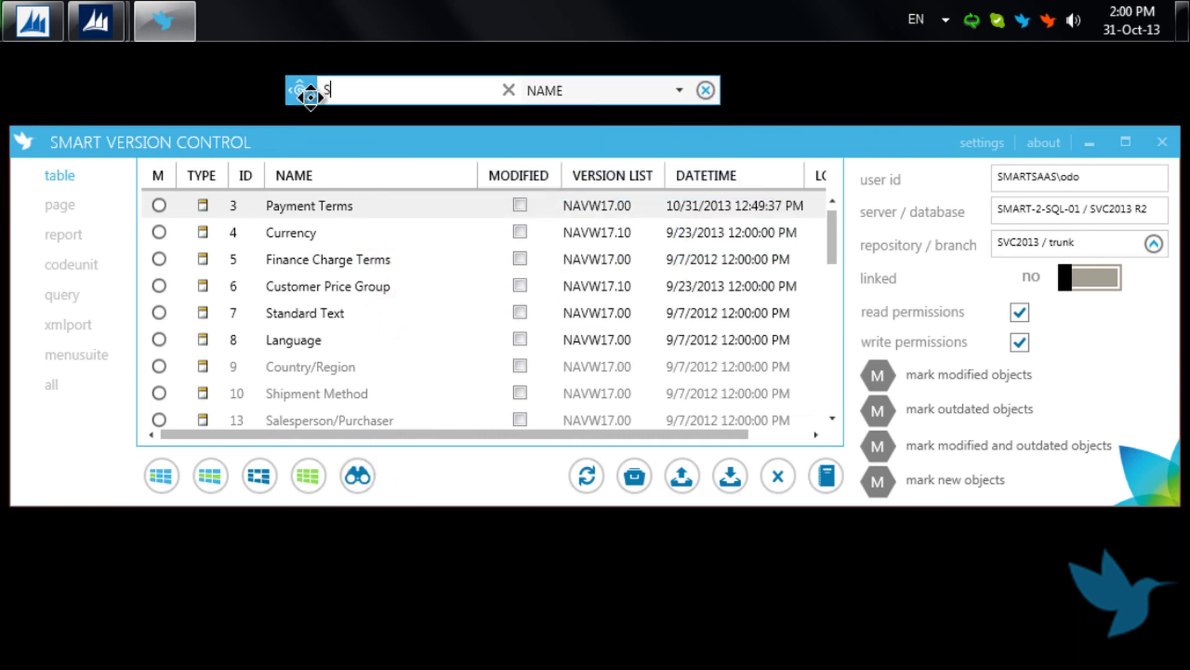
{"action": "type", "text": "hip"}
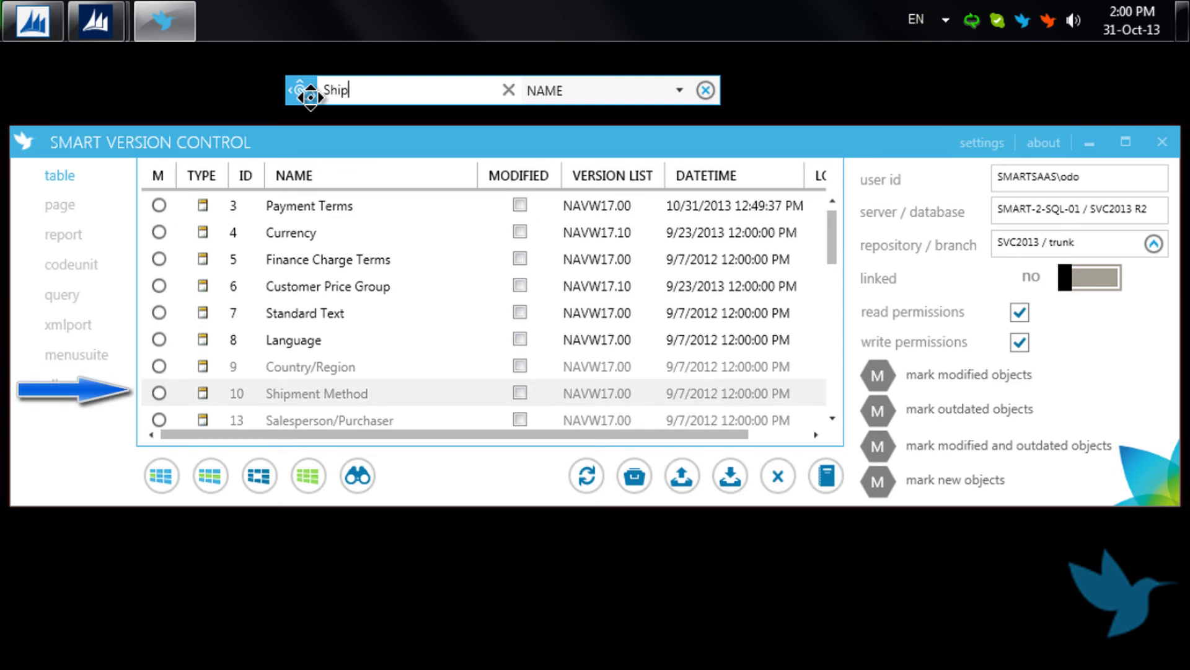
{"action": "left_click", "coordinate": [680, 91]}
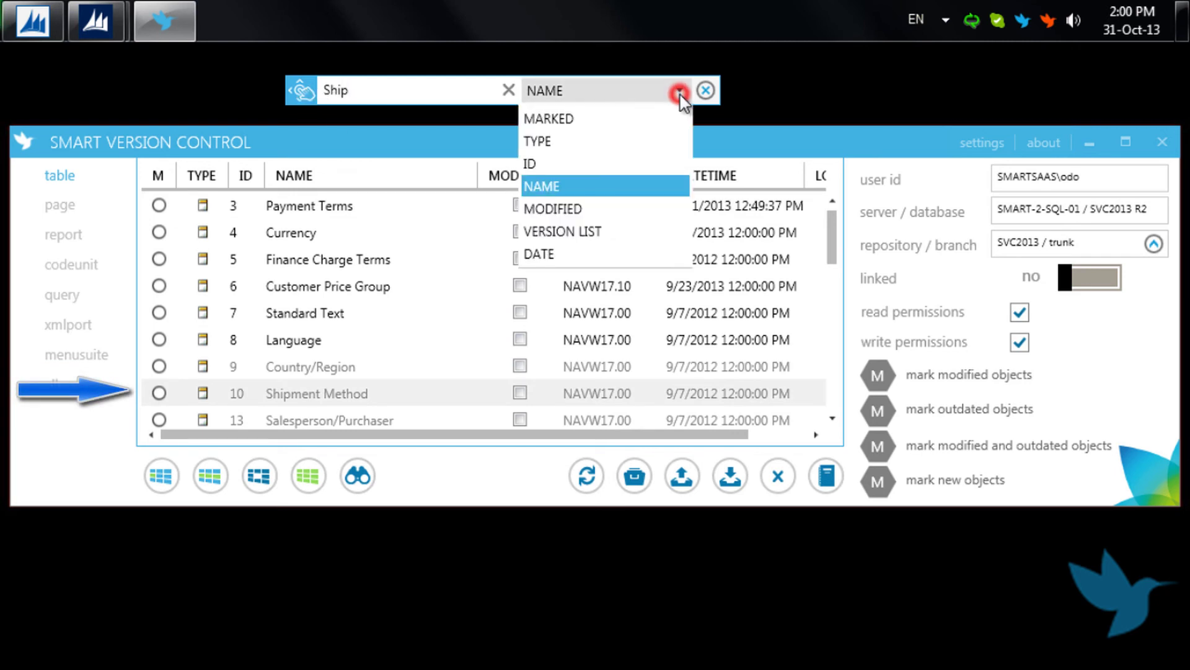
{"action": "left_click", "coordinate": [680, 92]}
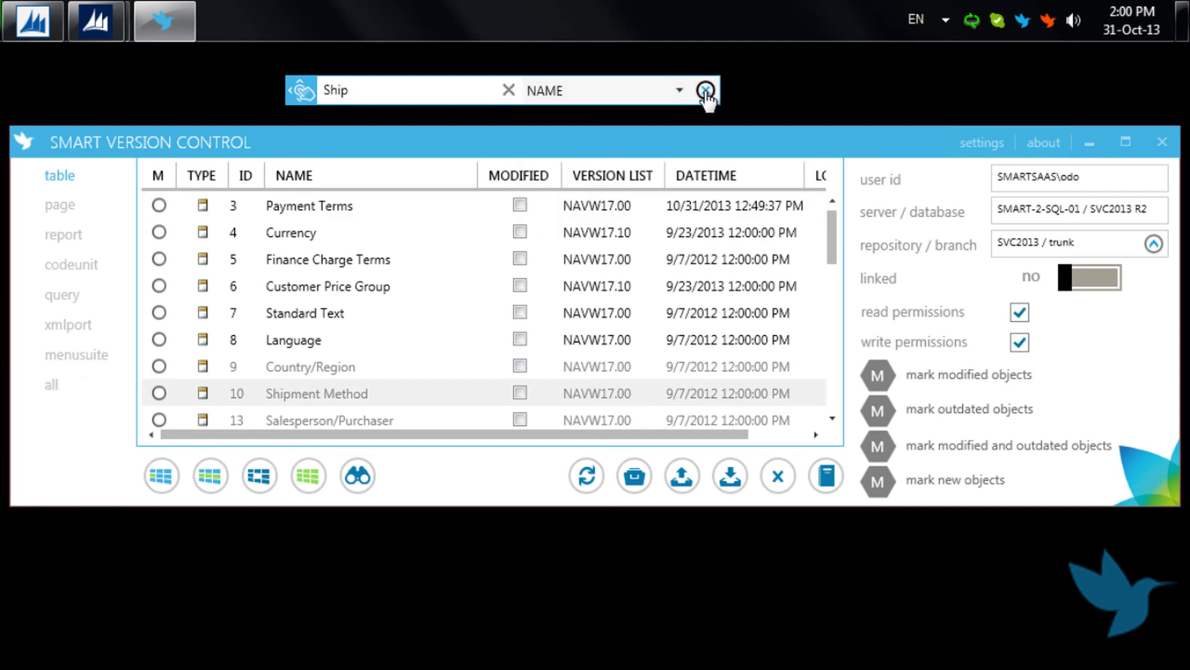
{"action": "left_click", "coordinate": [705, 92]}
{"action": "left_click", "coordinate": [355, 392]}
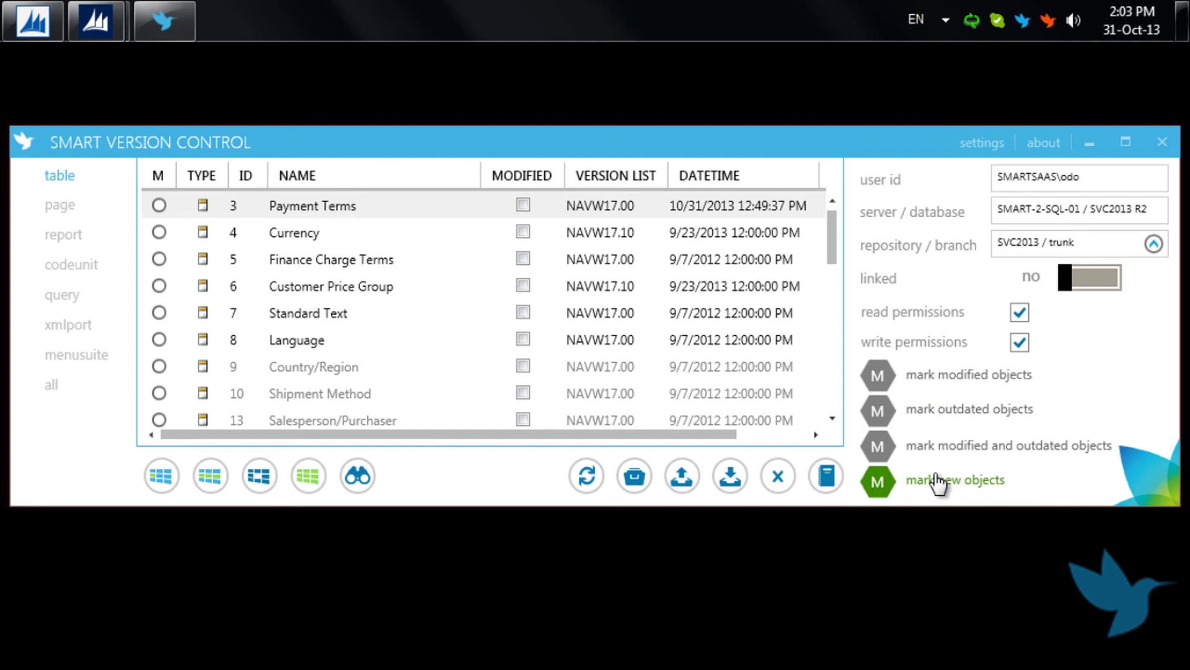
- Mark all modified objects and list only the marked ones across all object types
{"action": "left_click", "coordinate": [929, 384]}
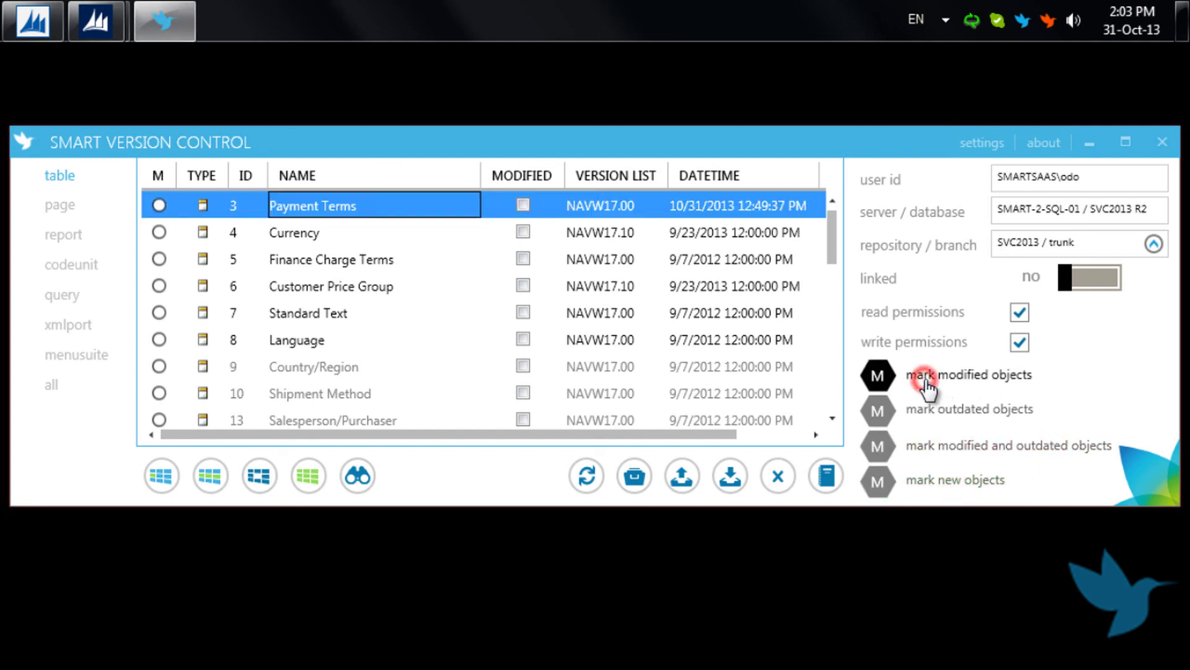
{"action": "left_click", "coordinate": [259, 476]}
{"action": "left_click", "coordinate": [56, 384]}
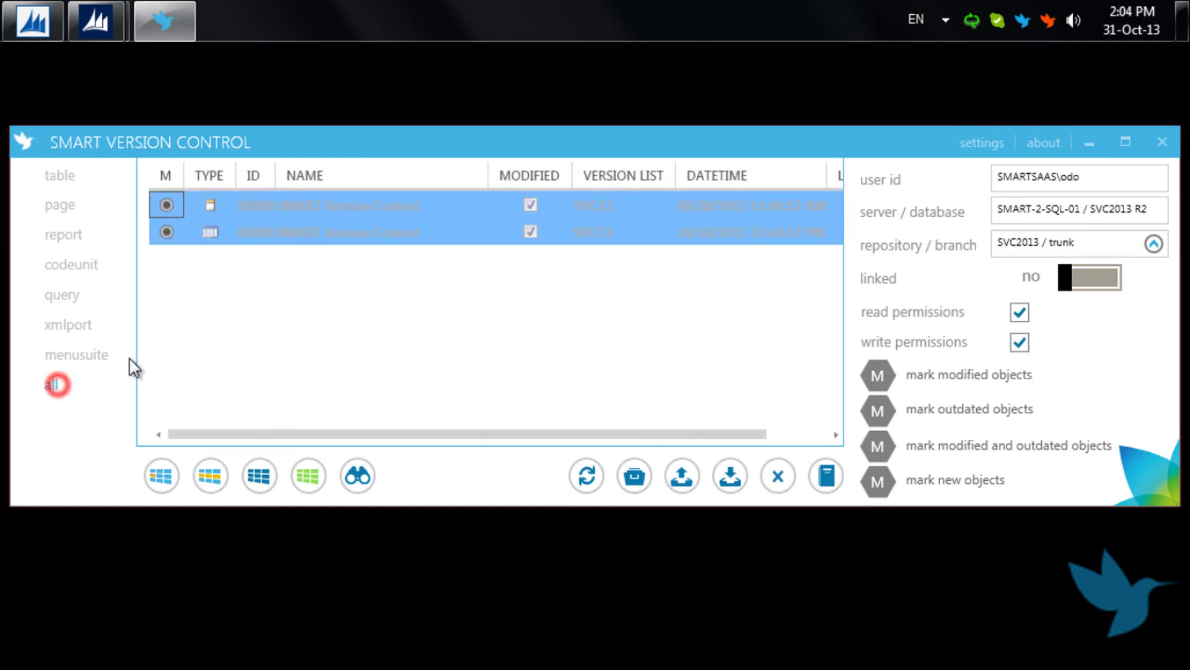
- Clear the marks on both modified ID 60000 objects and show the full object list again
{"action": "left_click", "coordinate": [329, 234]}
{"action": "left_click", "coordinate": [342, 205]}
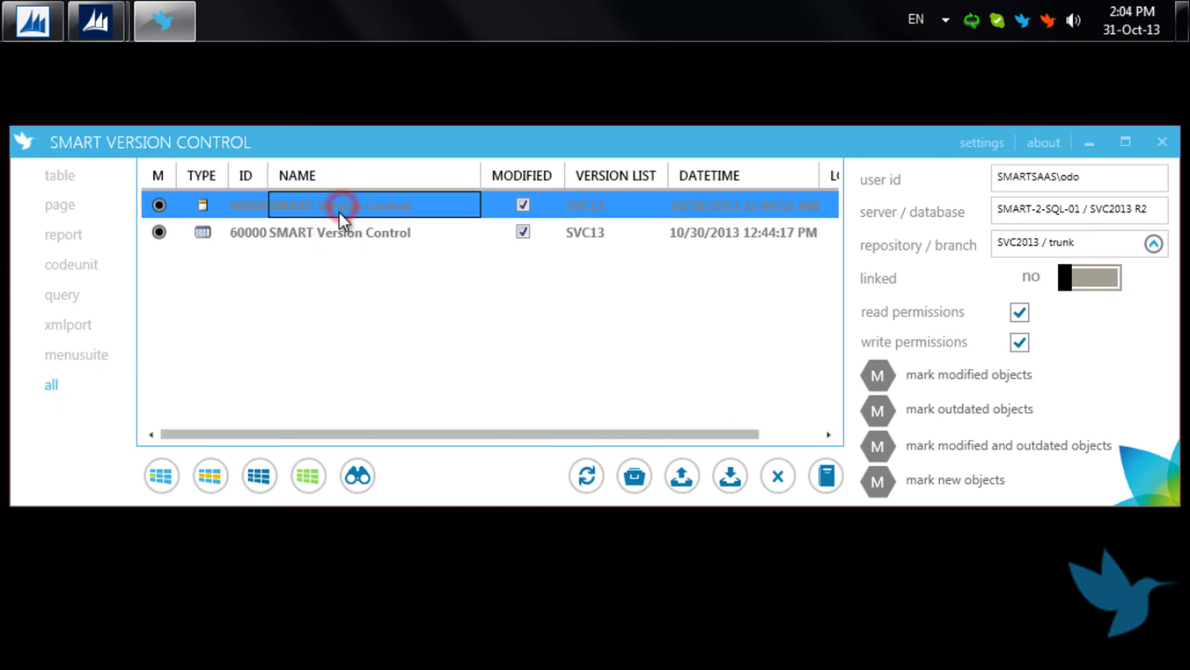
{"action": "left_click", "coordinate": [335, 230]}
{"action": "left_click", "coordinate": [158, 204]}
{"action": "left_click", "coordinate": [158, 202]}
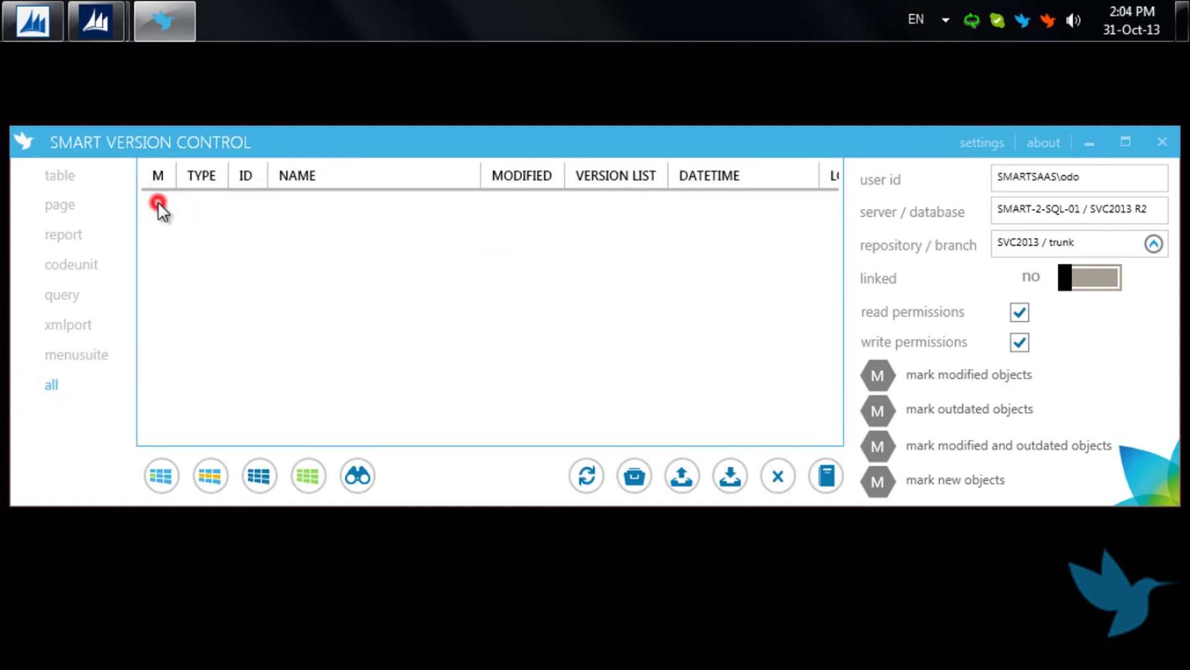
{"action": "left_click", "coordinate": [308, 476]}
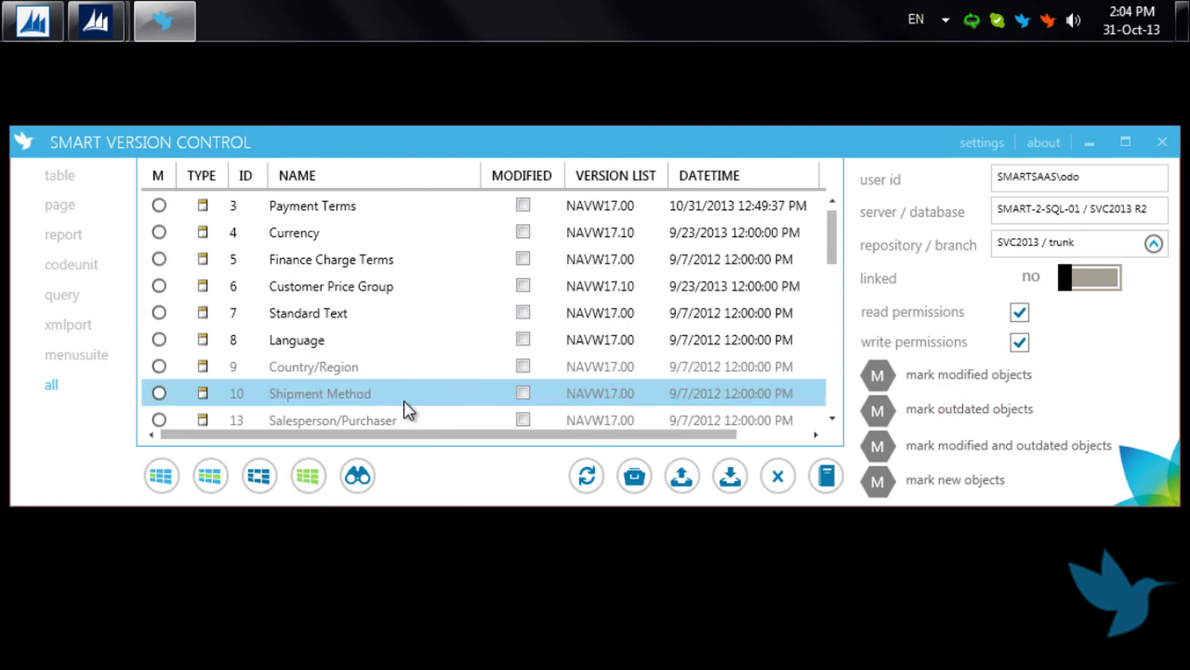
- Mark all new objects, checking marked tables 9, 10, 13 and pages 40–48
{"action": "left_click", "coordinate": [256, 477]}
{"action": "left_click", "coordinate": [326, 476]}
{"action": "left_click", "coordinate": [882, 479]}
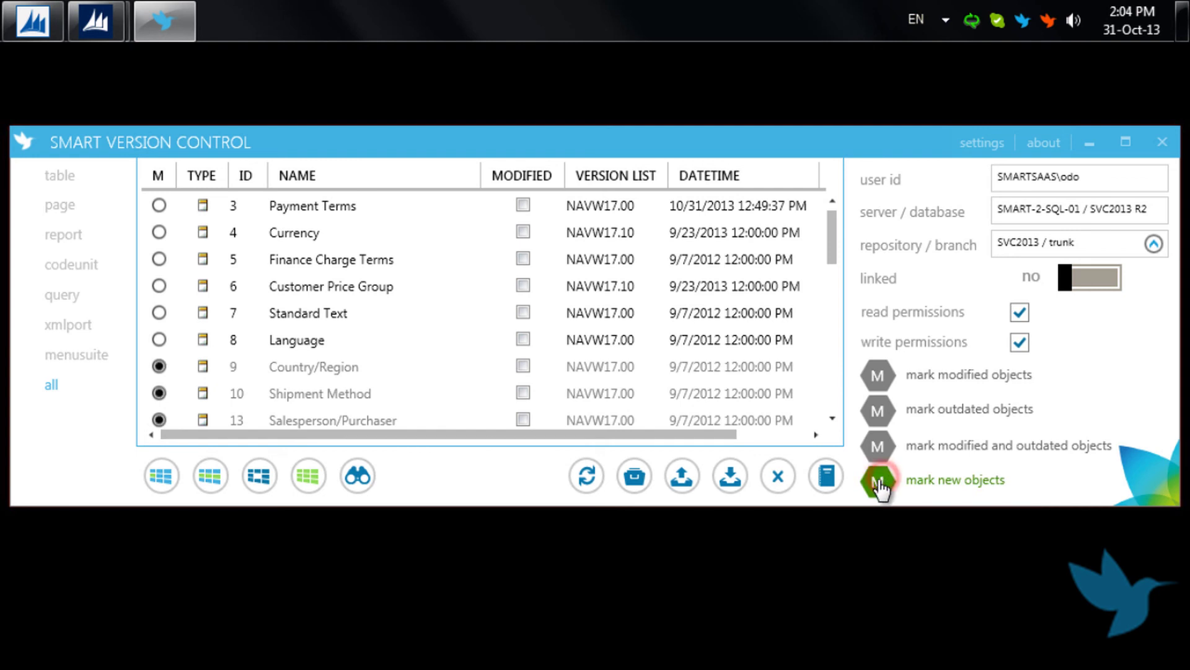
{"action": "scroll", "coordinate": [356, 384], "scroll_direction": "down", "scroll_amount": 4}
{"action": "left_click", "coordinate": [60, 205]}
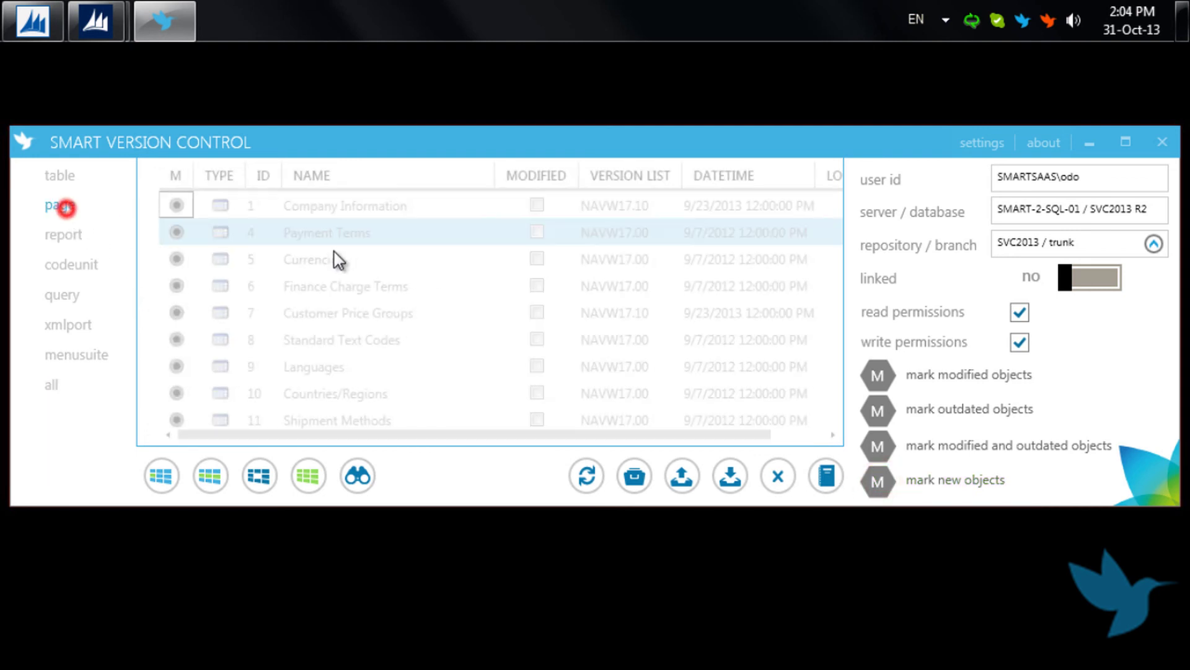
{"action": "scroll", "coordinate": [333, 251], "scroll_direction": "down", "scroll_amount": 8}
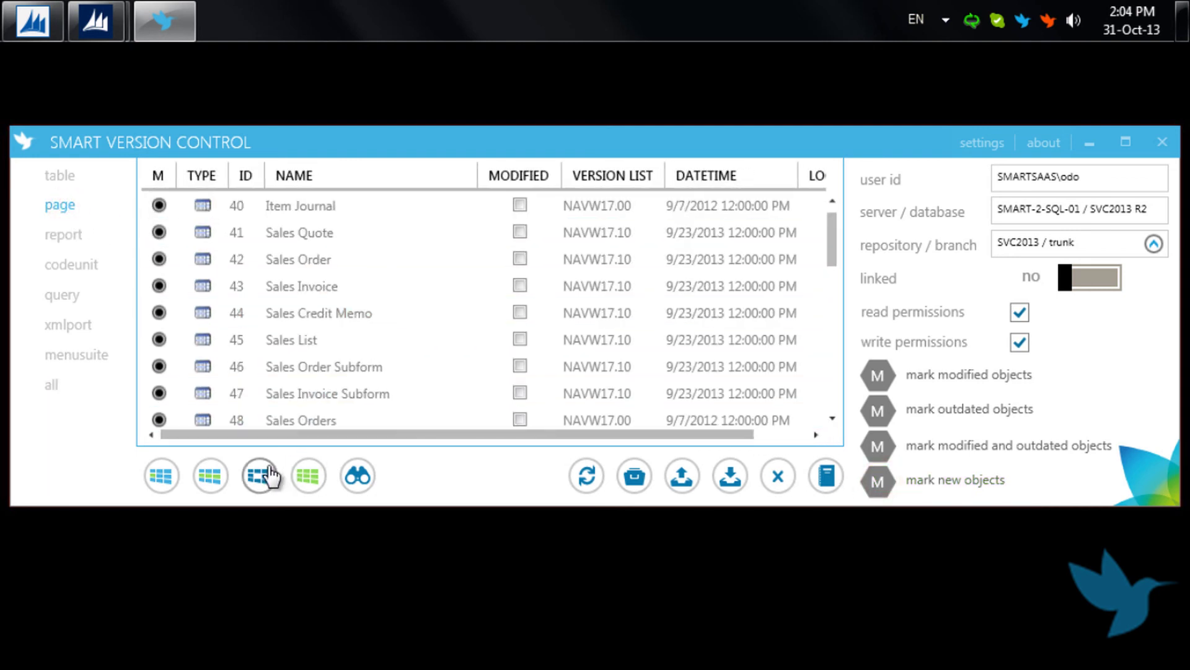
{"action": "left_click", "coordinate": [59, 175]}
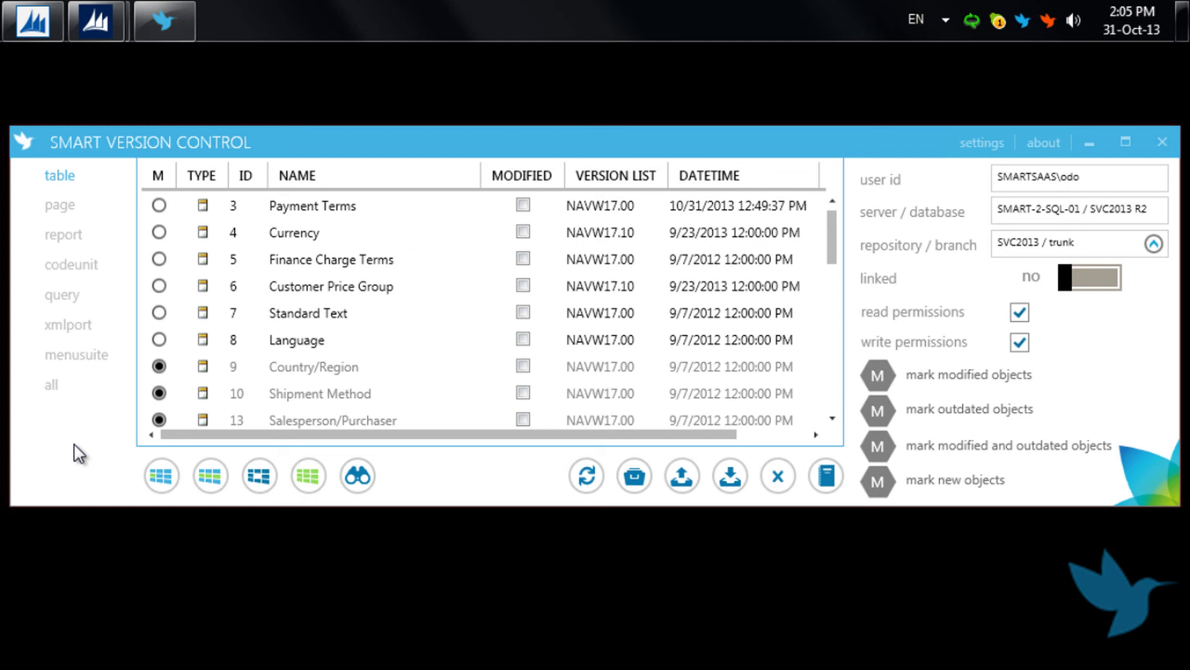
{"action": "left_click", "coordinate": [19, 494]}
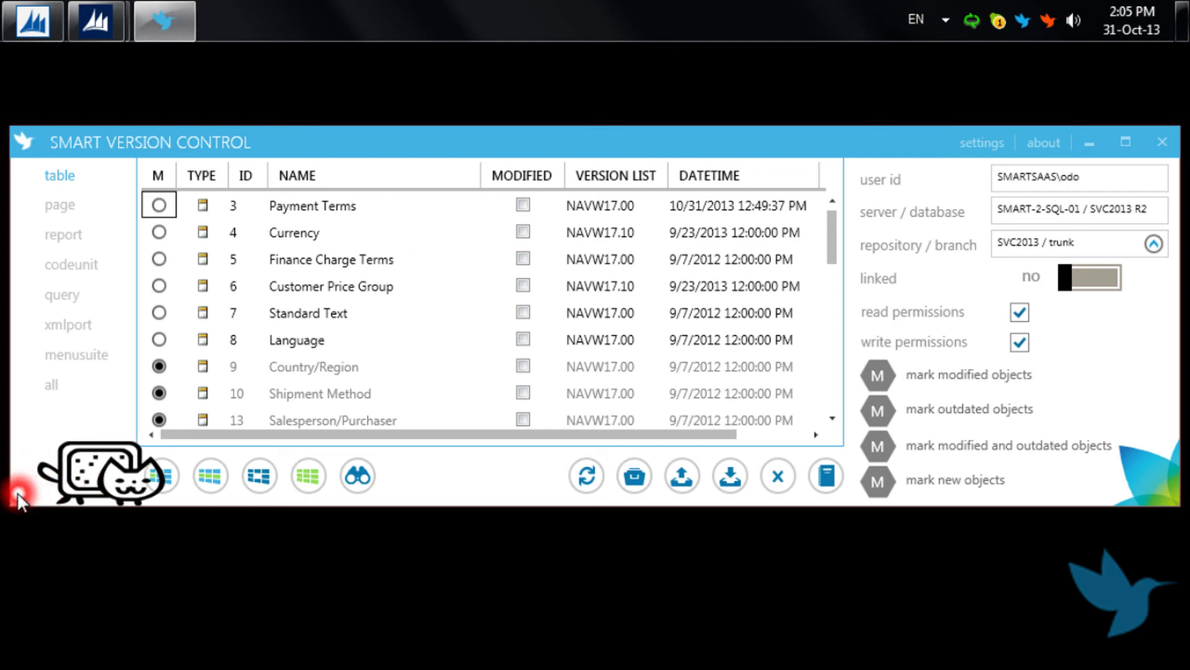